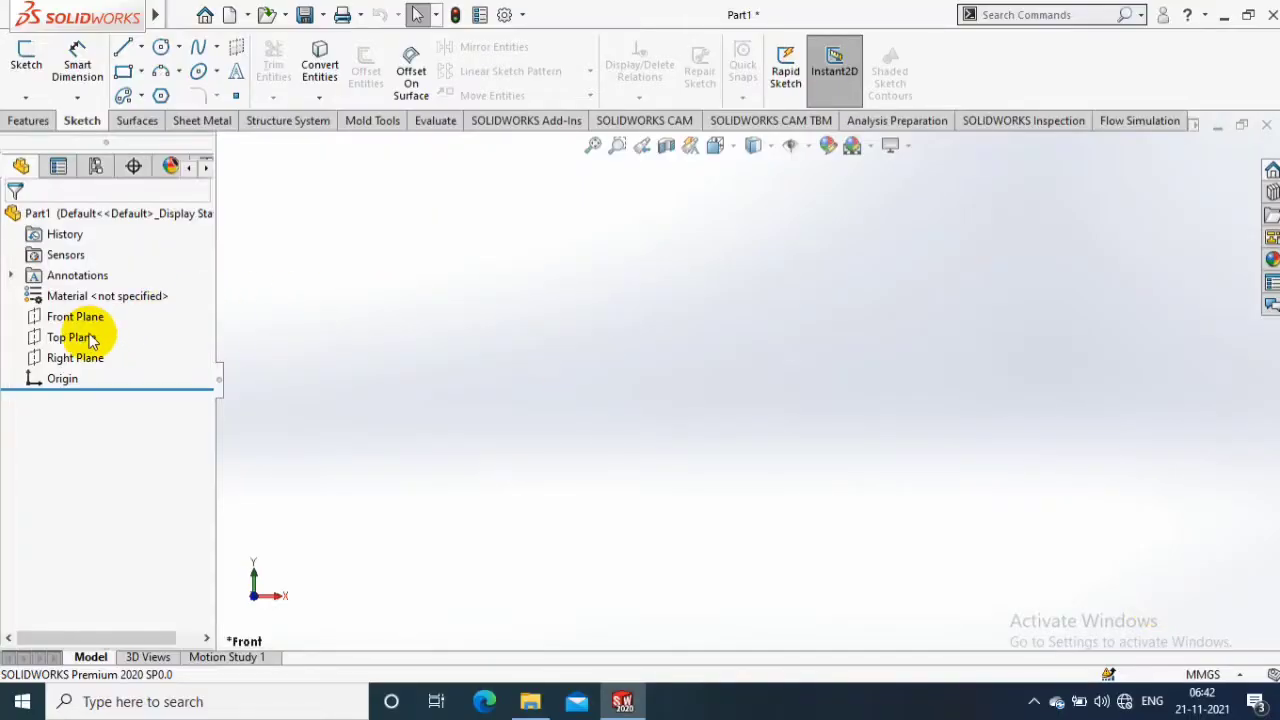
# - Start a new sketch on the Front Plane
pyautogui.click(77, 320)
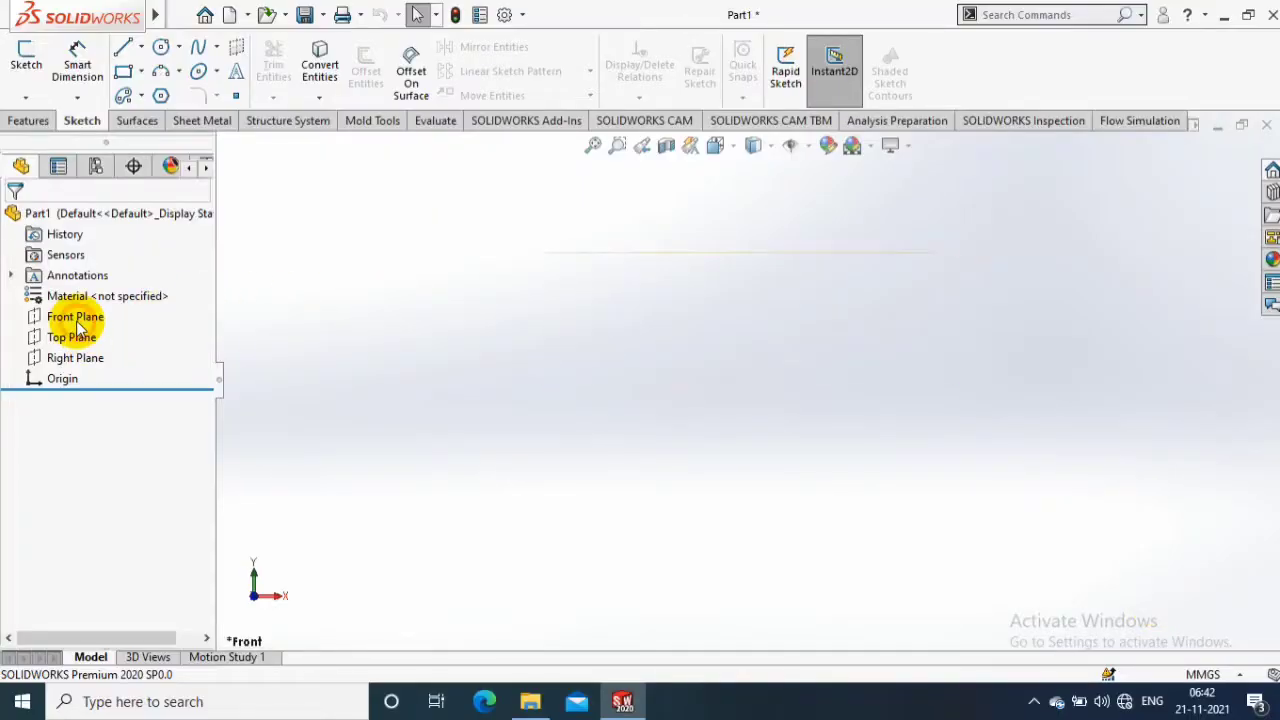
pyautogui.rightClick(77, 327)
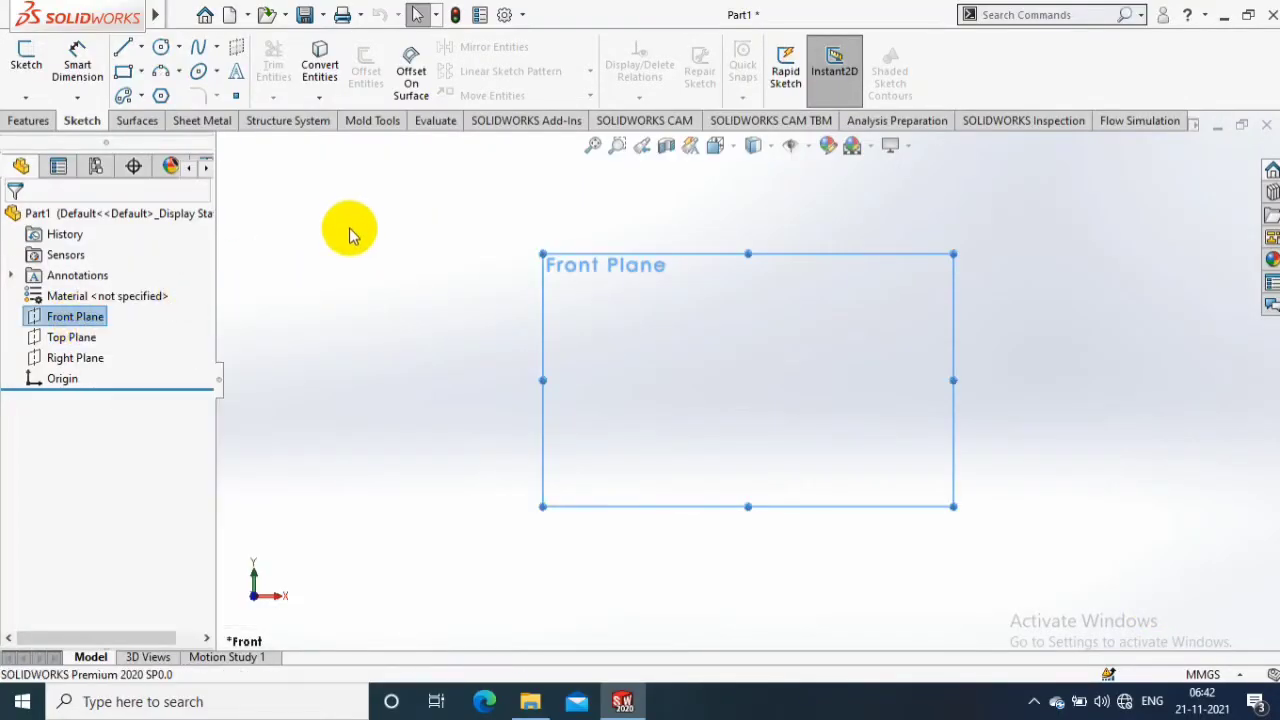
pyautogui.click(26, 60)
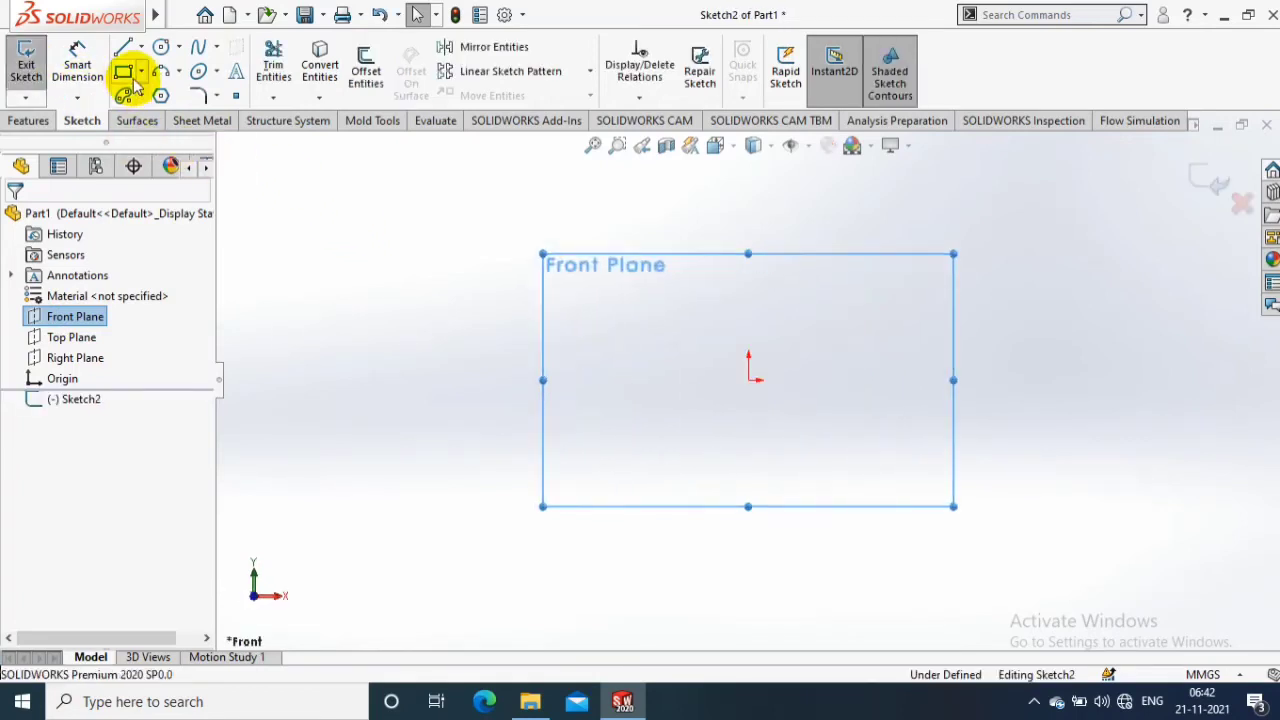
# - Draw a vertical centerline rising upward from the origin
pyautogui.click(141, 47)
pyautogui.click(160, 86)
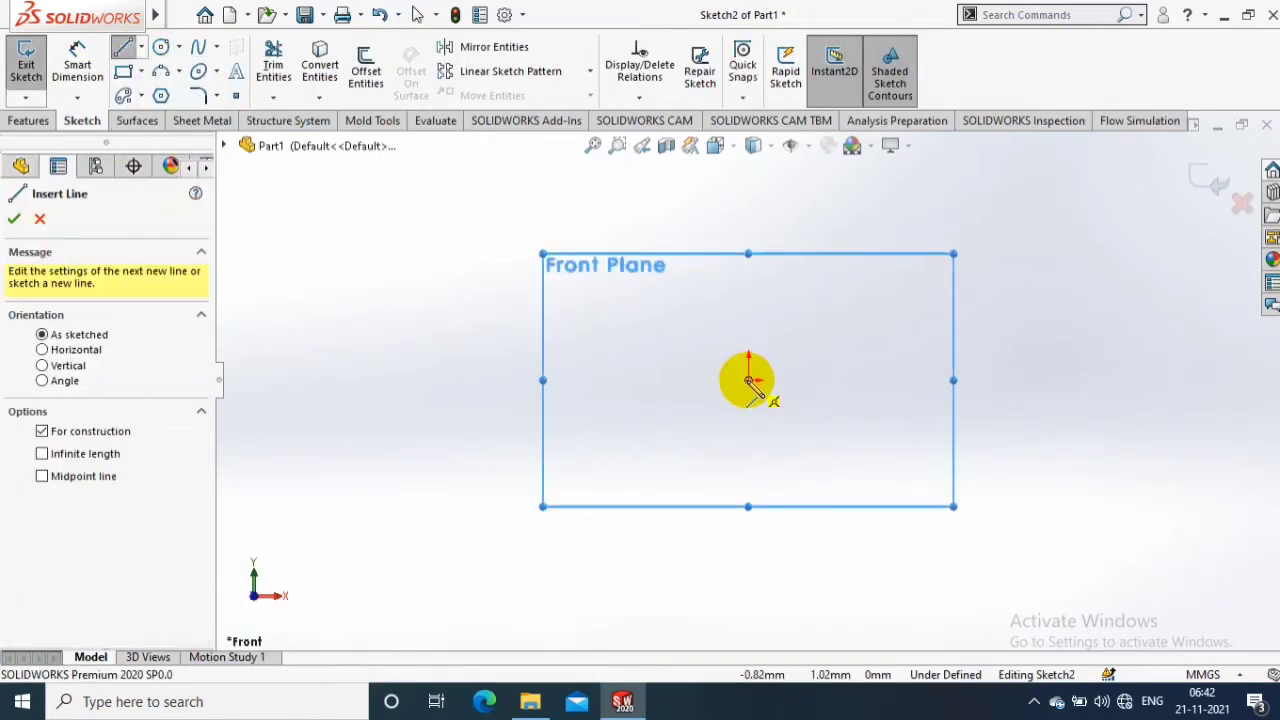
pyautogui.moveTo(748, 380); pyautogui.dragTo(748, 208)
pyautogui.press('Escape')
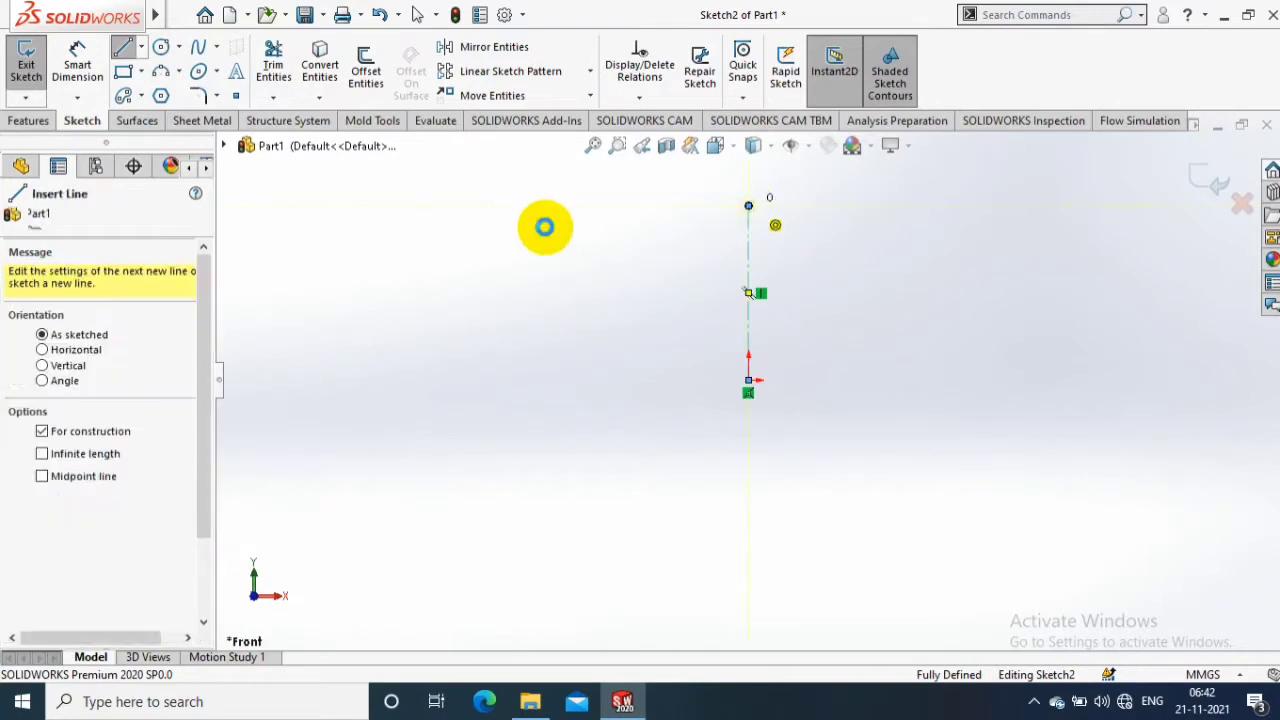
pyautogui.press('Escape')
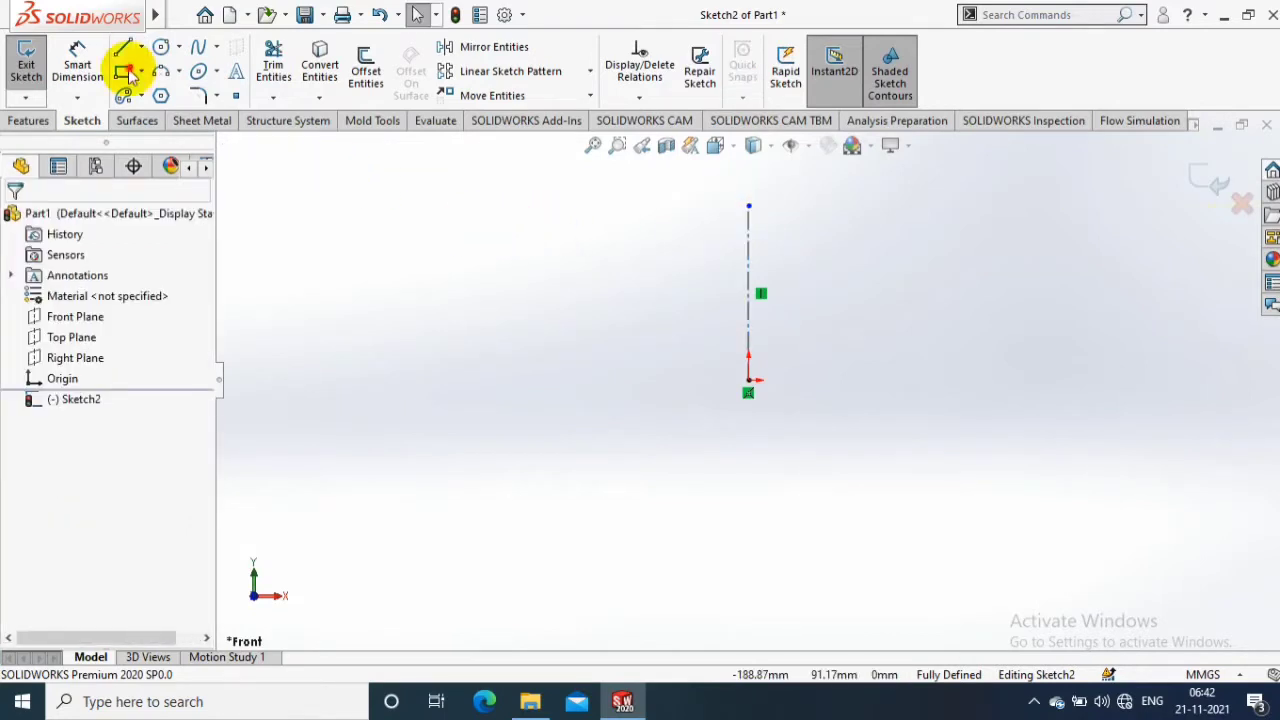
# - Draw the profile's left edge, top edge, inner horizontal edge and upper slanted flank
pyautogui.click(124, 50)
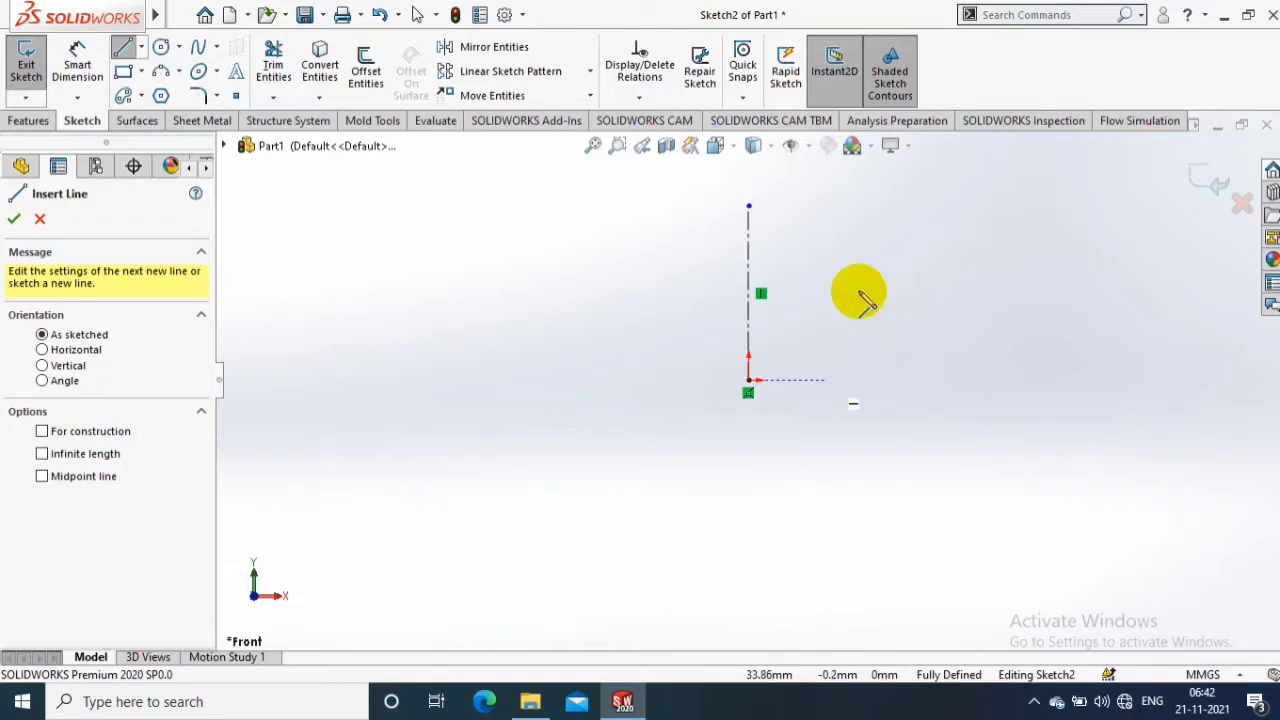
pyautogui.click(826, 378)
pyautogui.click(826, 250)
pyautogui.click(860, 250)
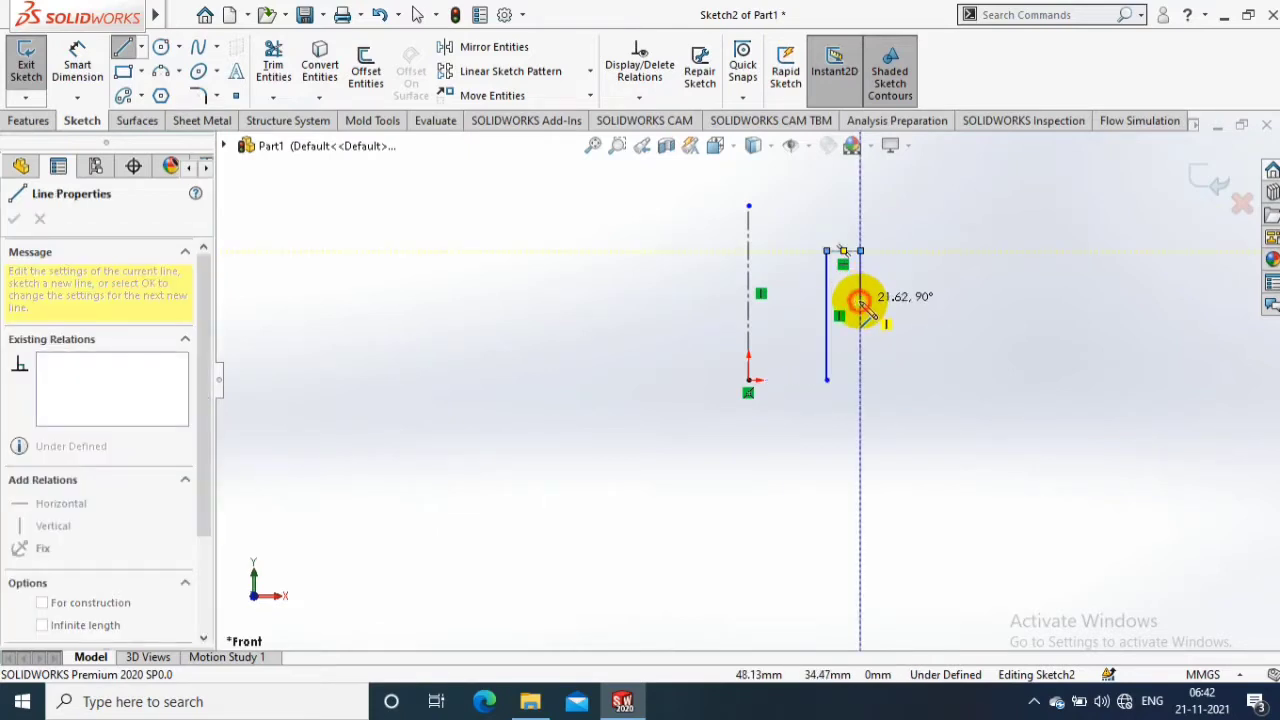
pyautogui.click(940, 301)
pyautogui.click(960, 250)
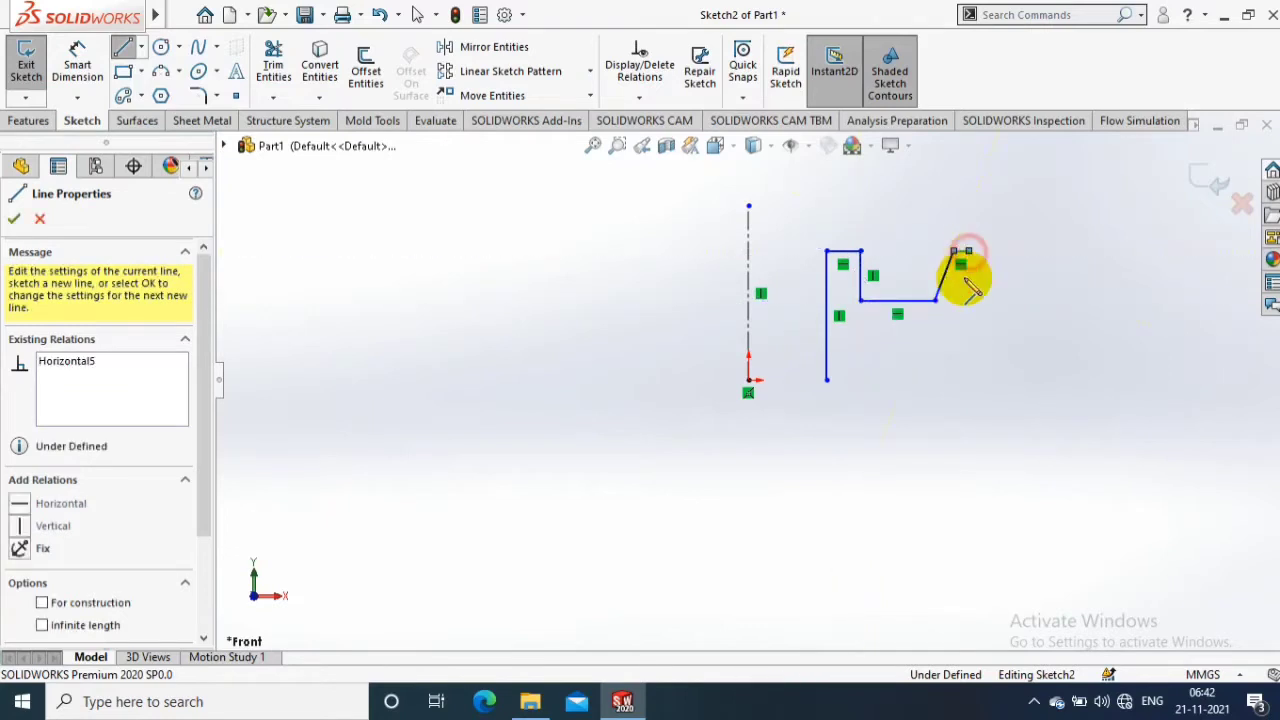
# - Add the right outer edge, lower flank and lower inner edges, closing the profile at the start corner
pyautogui.click(968, 380)
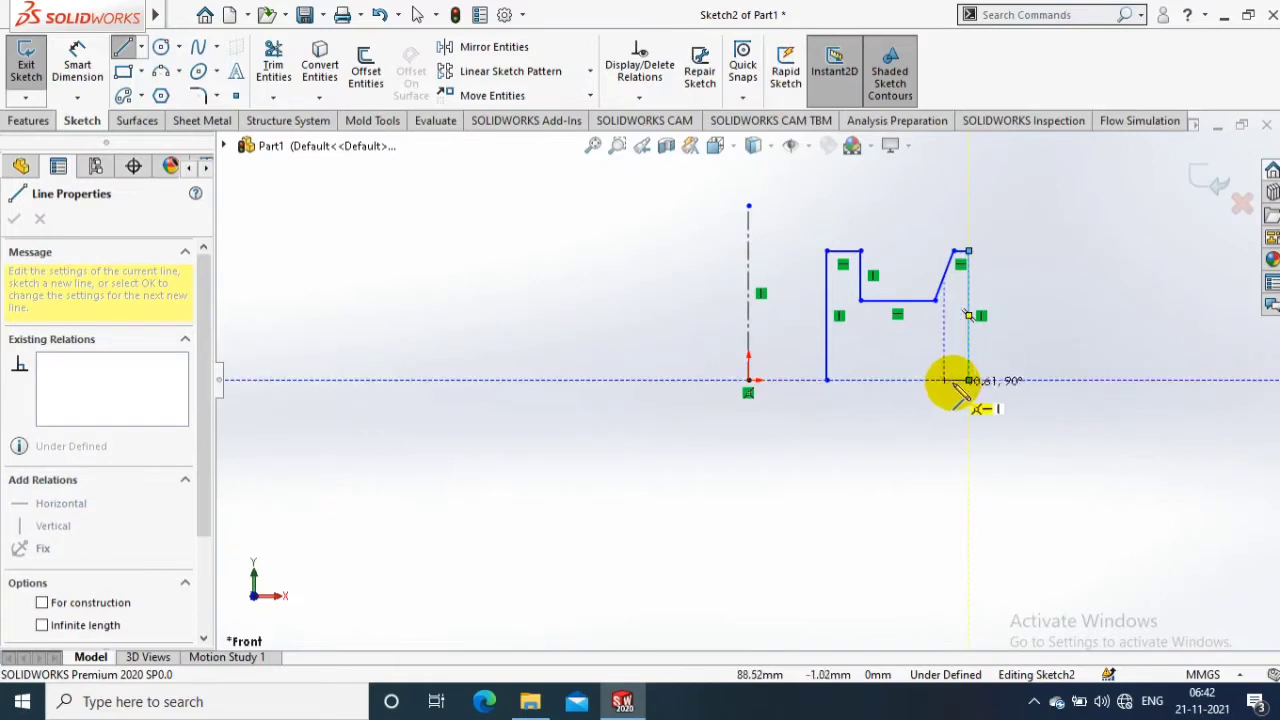
pyautogui.click(940, 338)
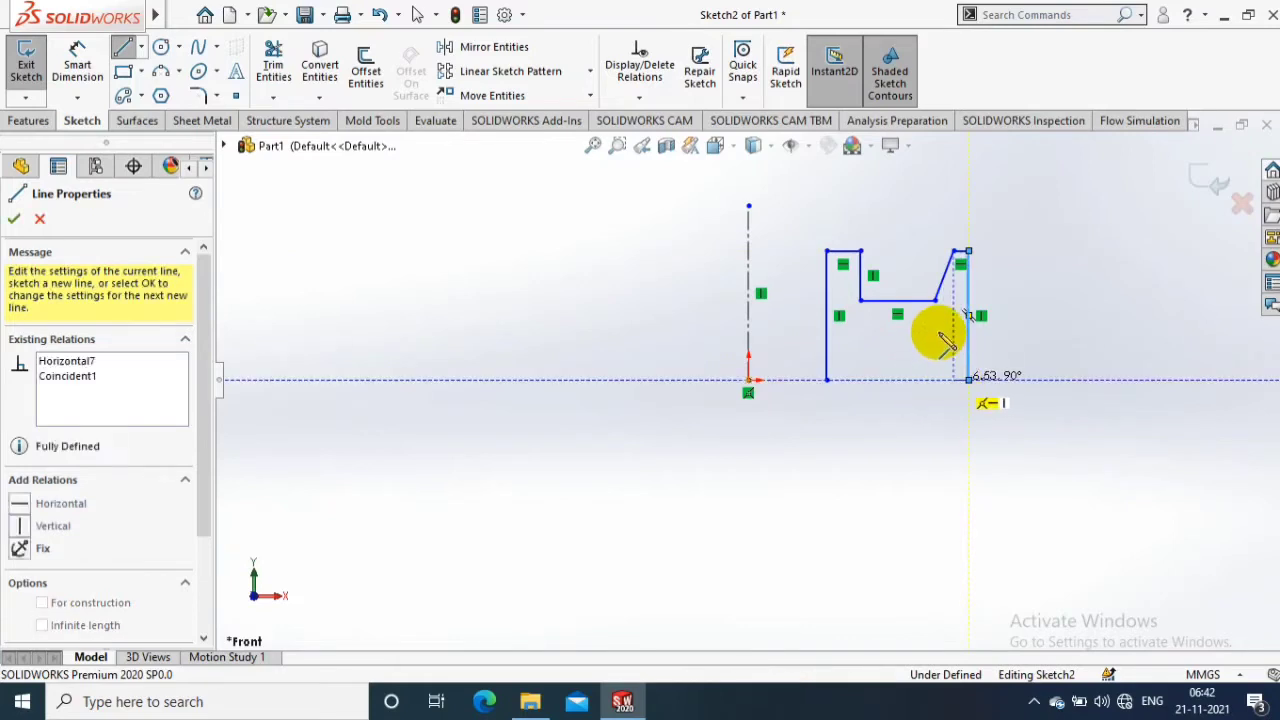
pyautogui.click(935, 342)
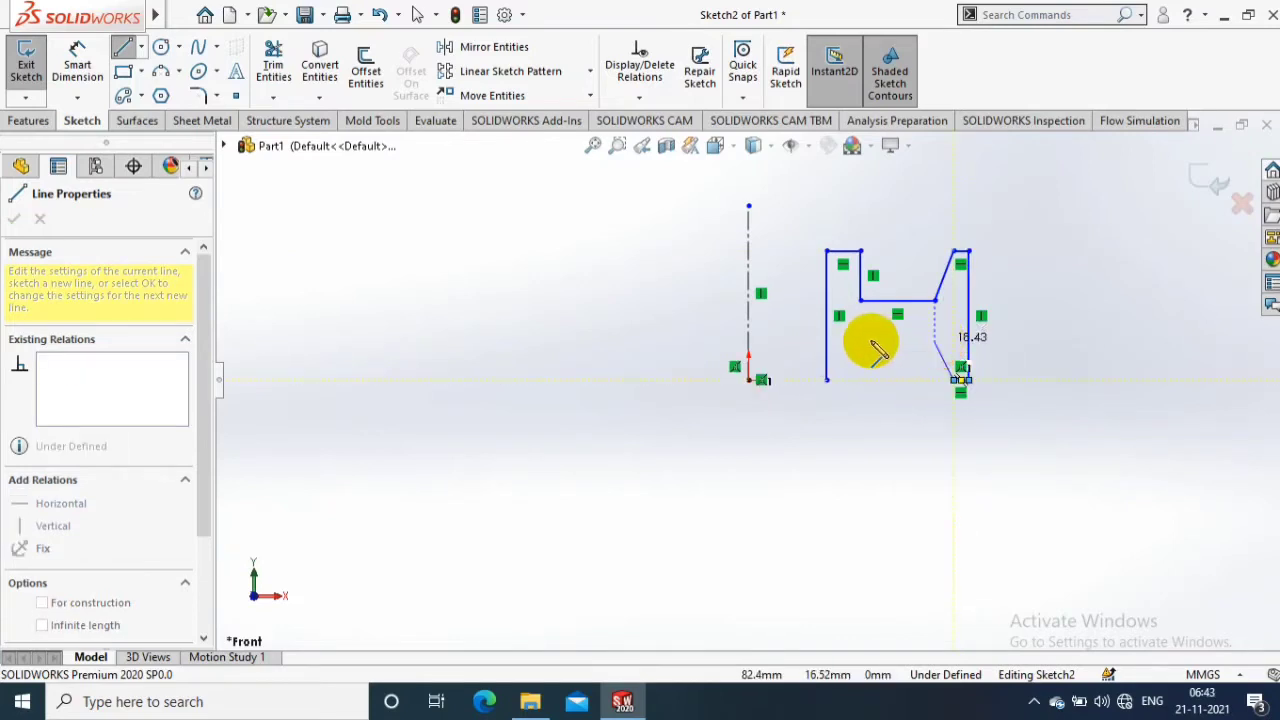
pyautogui.click(860, 342)
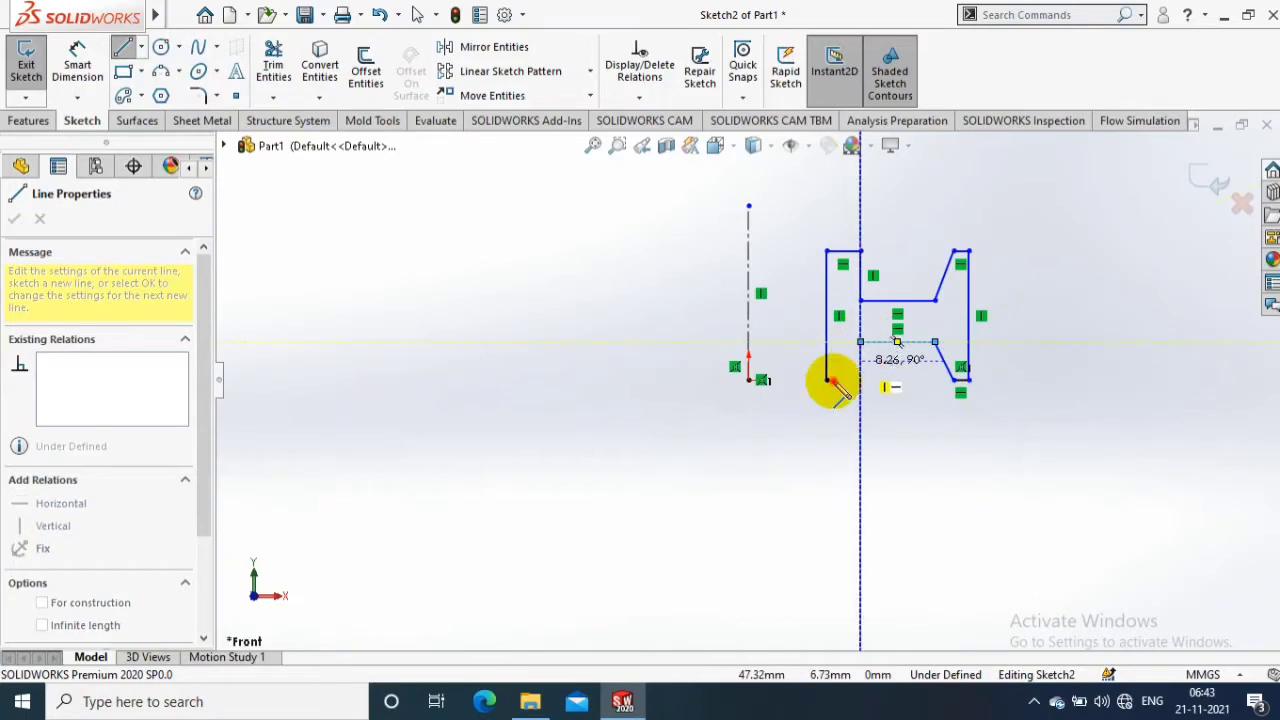
pyautogui.click(860, 380)
pyautogui.click(826, 380)
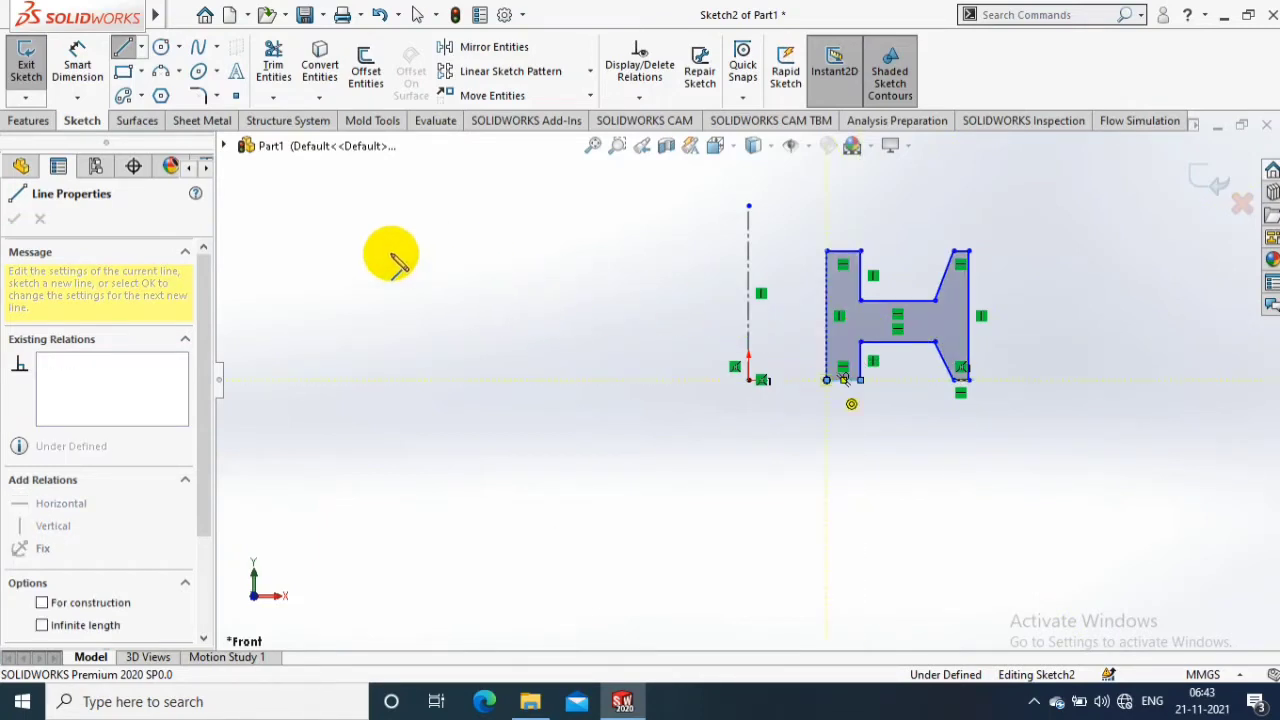
pyautogui.press('Escape')
pyautogui.press('Escape')
pyautogui.click(80, 68)
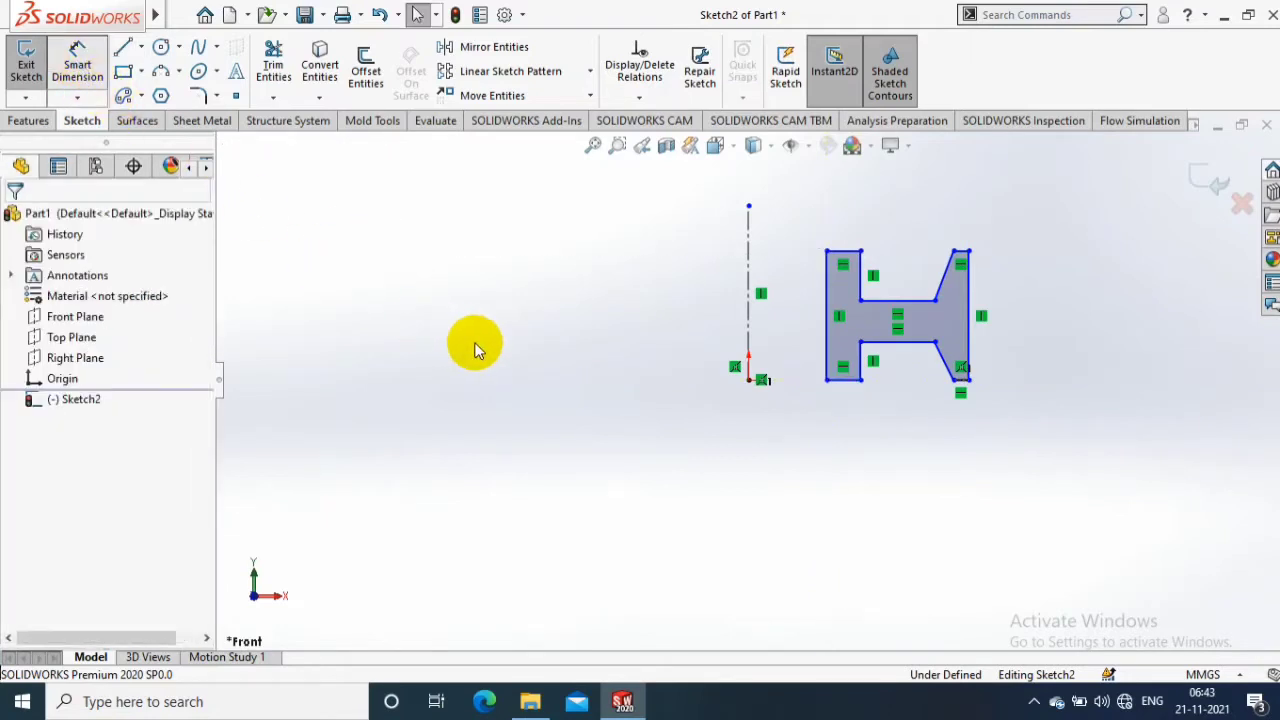
# - Dimension the profile's left edge 22 mm from the centerline
pyautogui.click(750, 259)
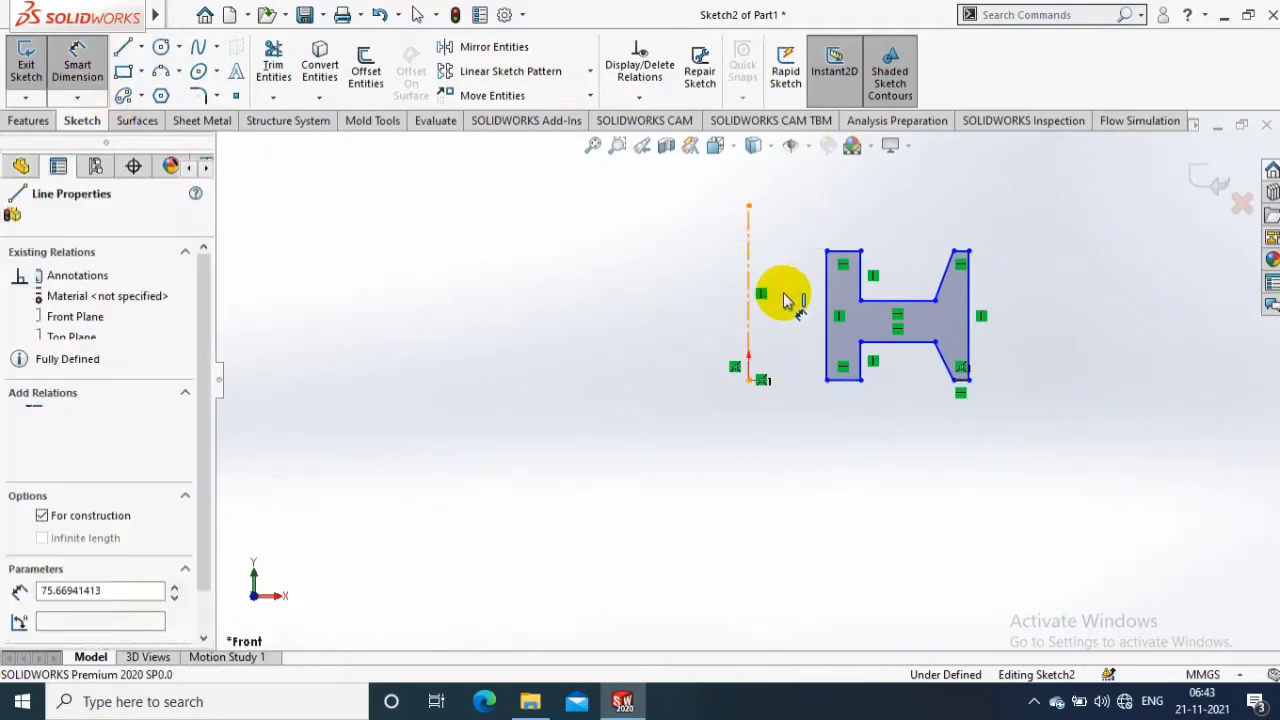
pyautogui.click(824, 313)
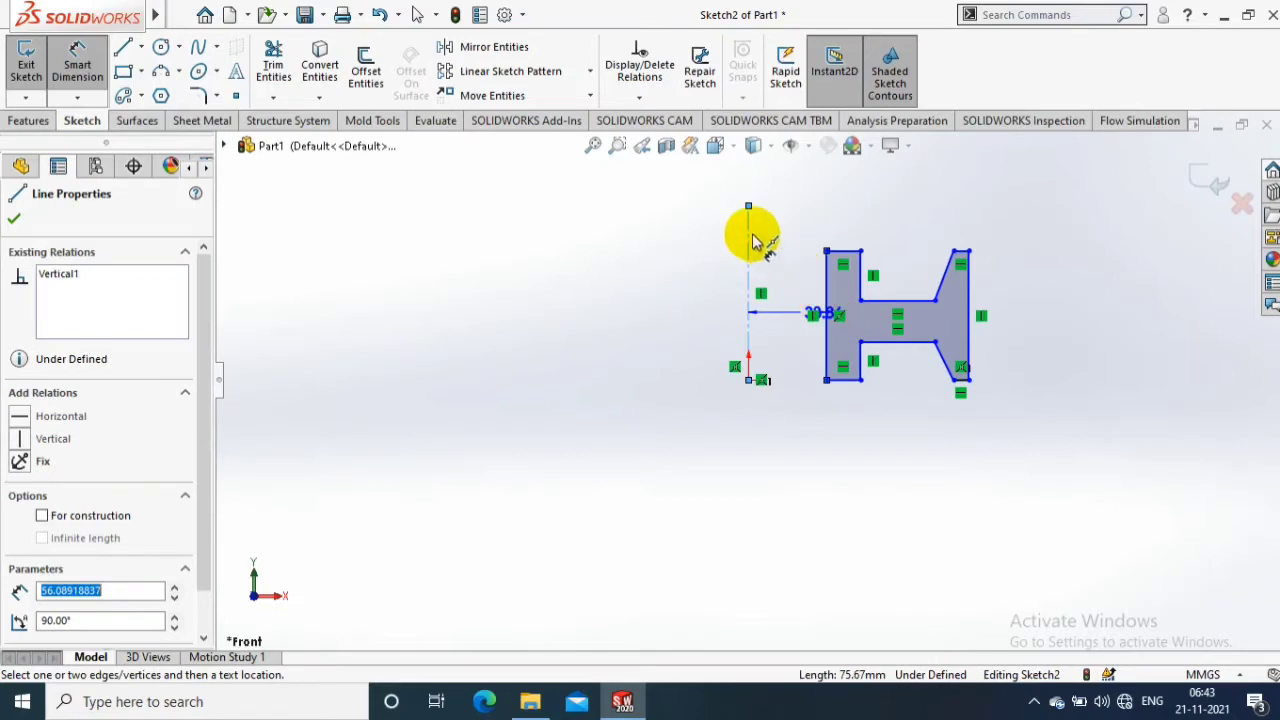
pyautogui.click(762, 450)
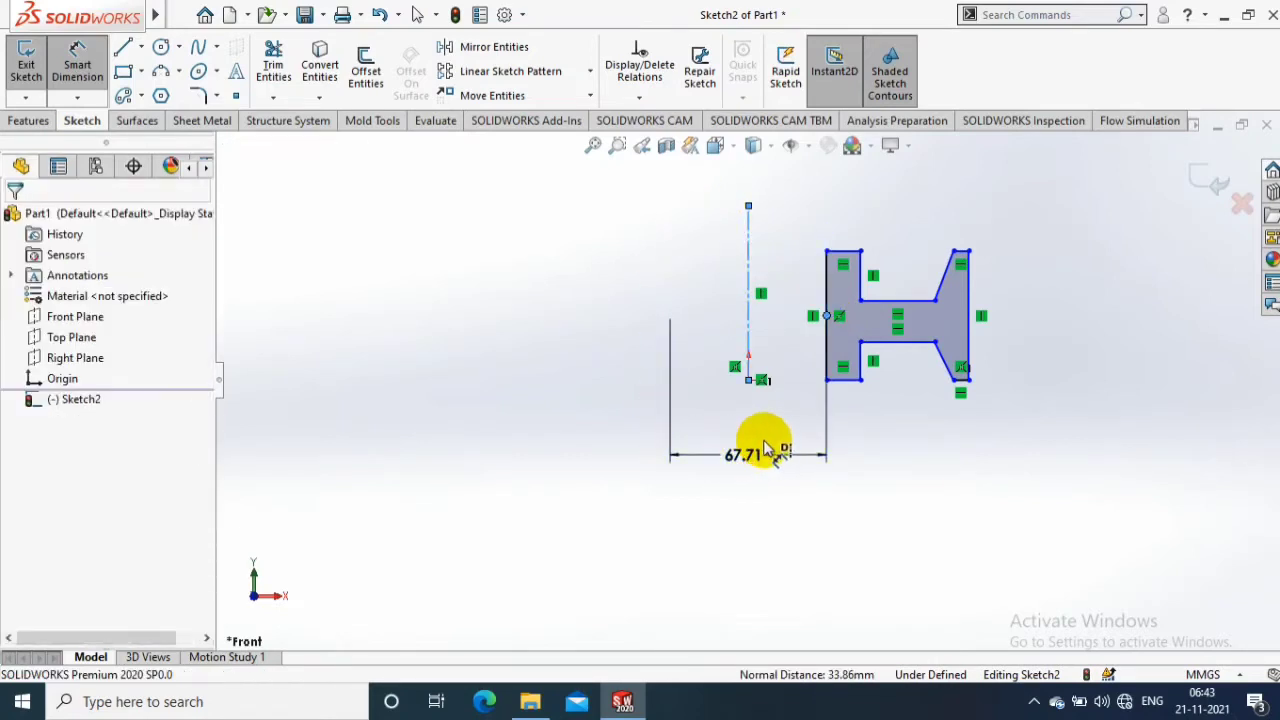
pyautogui.doubleClick(752, 460)
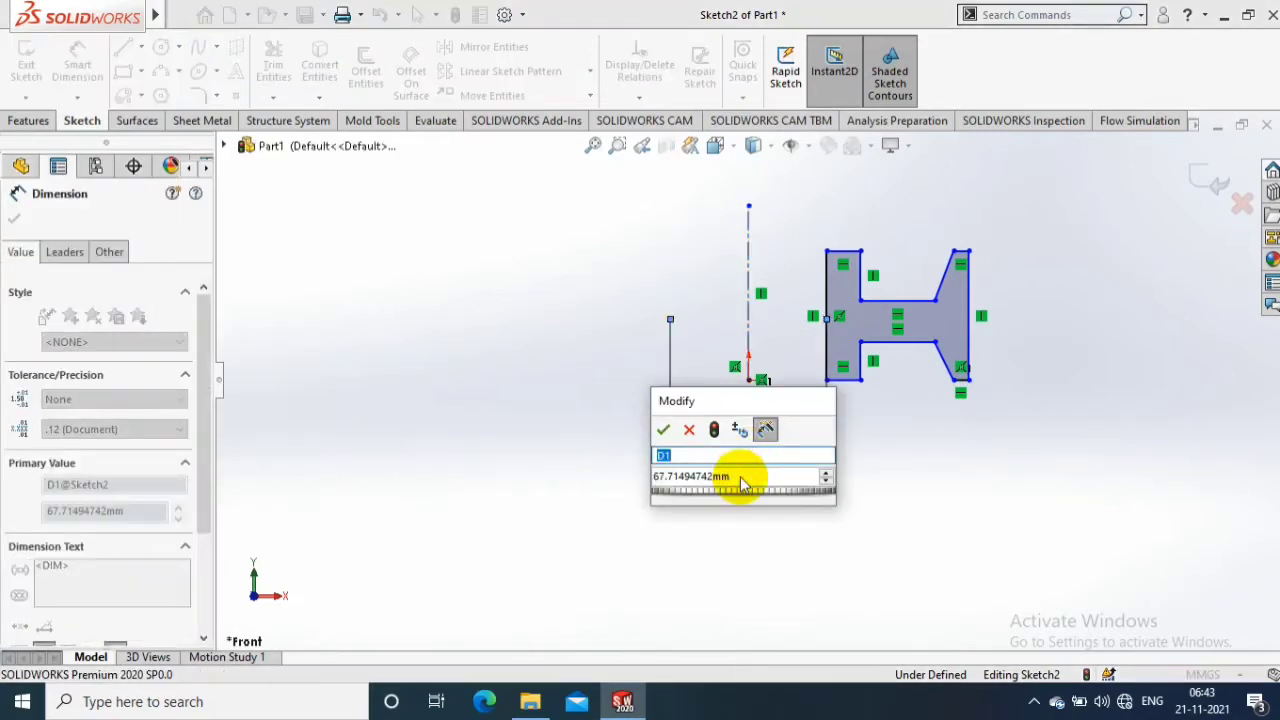
pyautogui.click(741, 476)
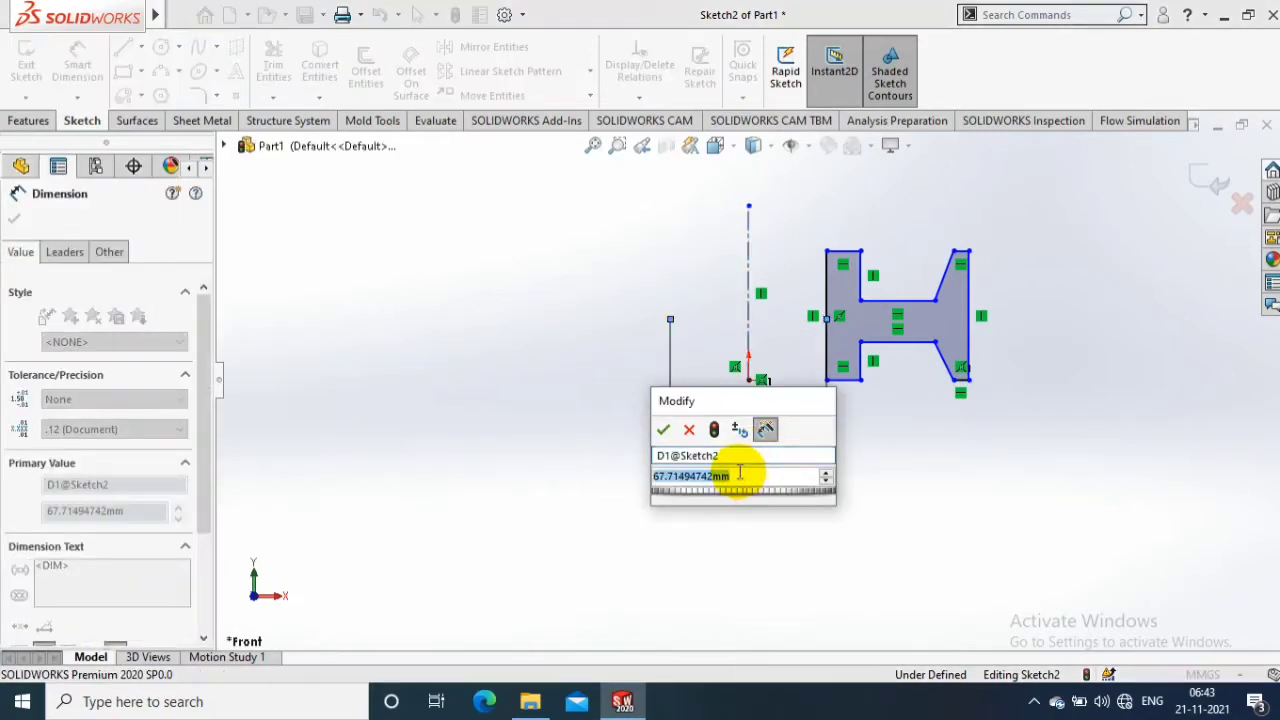
pyautogui.write('22')
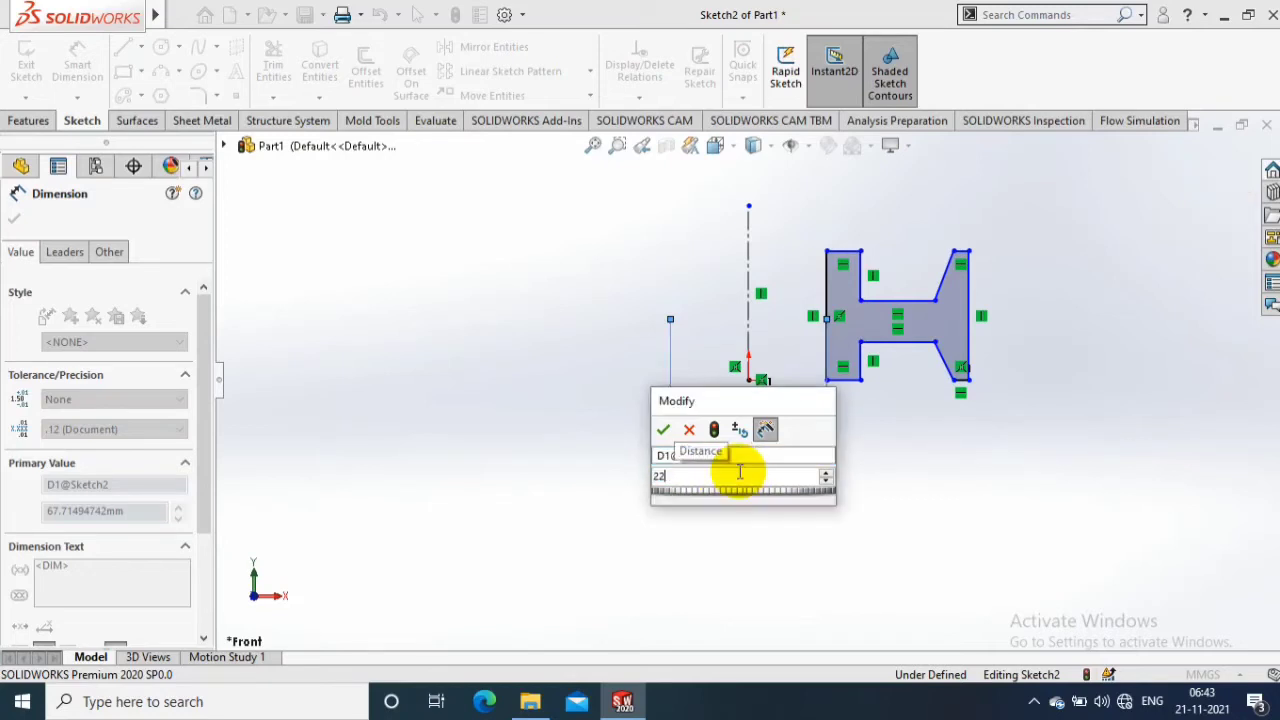
pyautogui.press('Return')
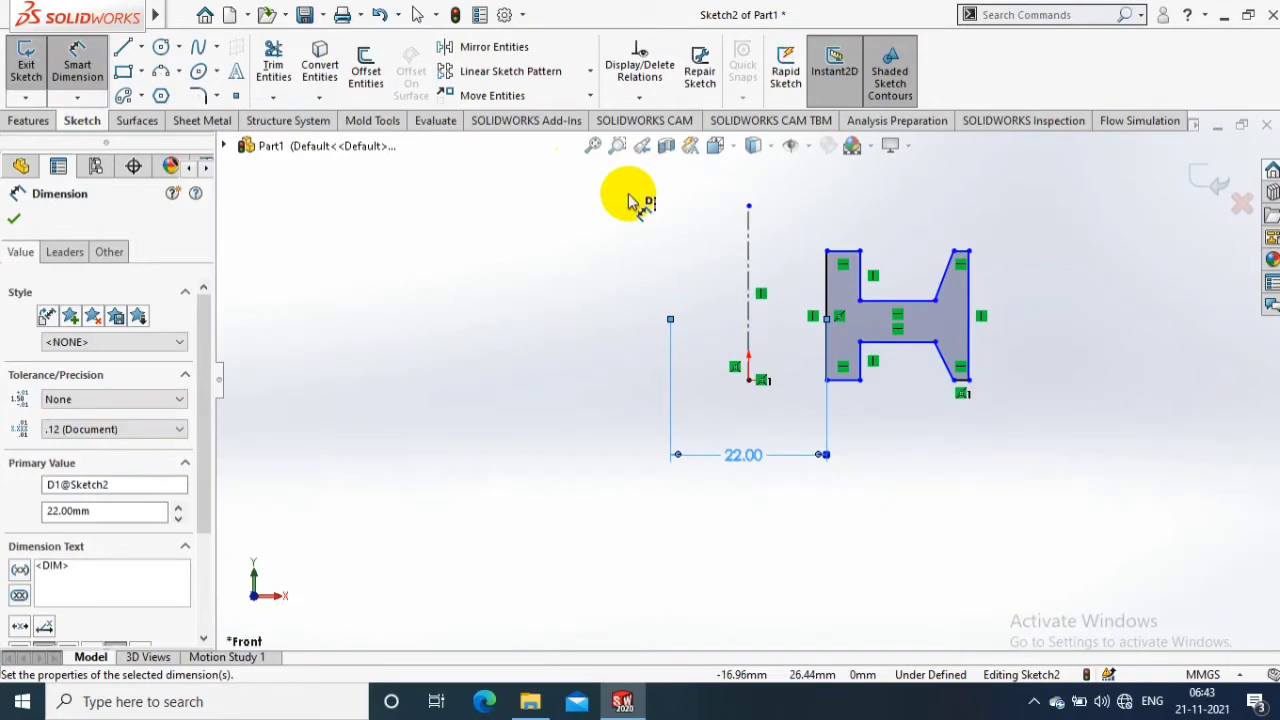
# - Dimension the inner vertical edge 38 mm from the centerline
pyautogui.click(859, 362)
pyautogui.click(735, 512)
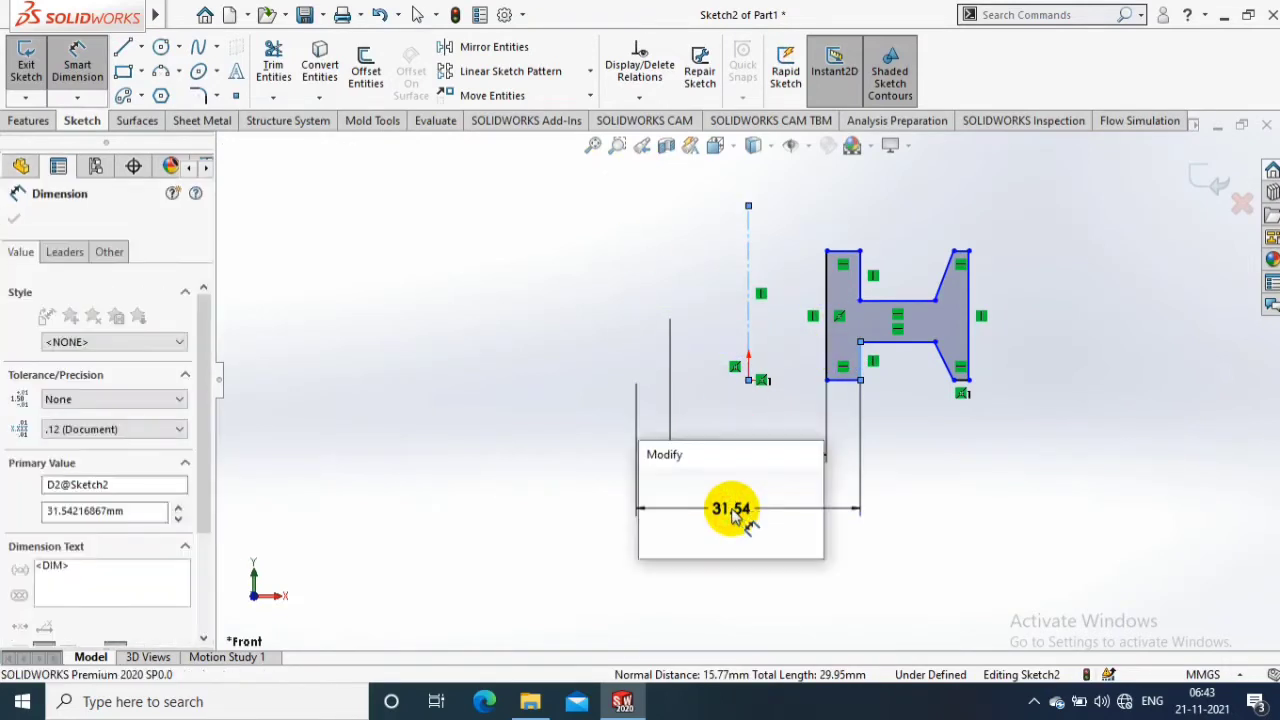
pyautogui.write('38')
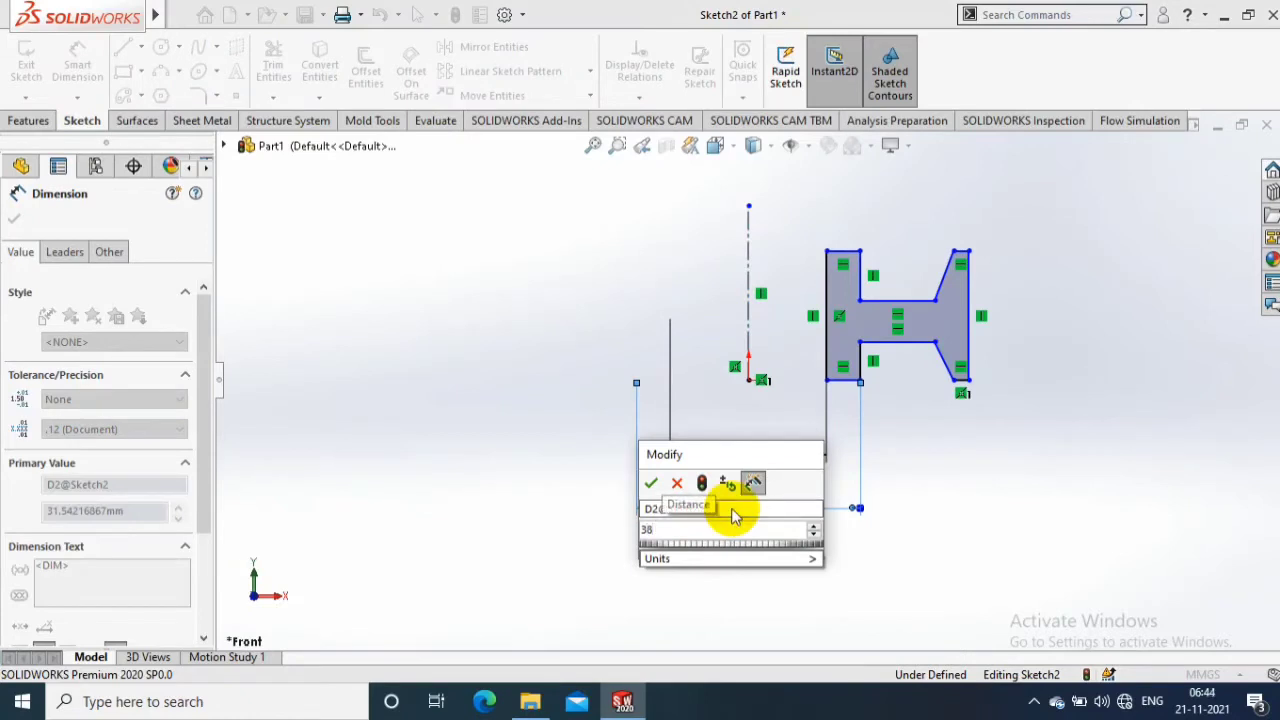
pyautogui.press('Return')
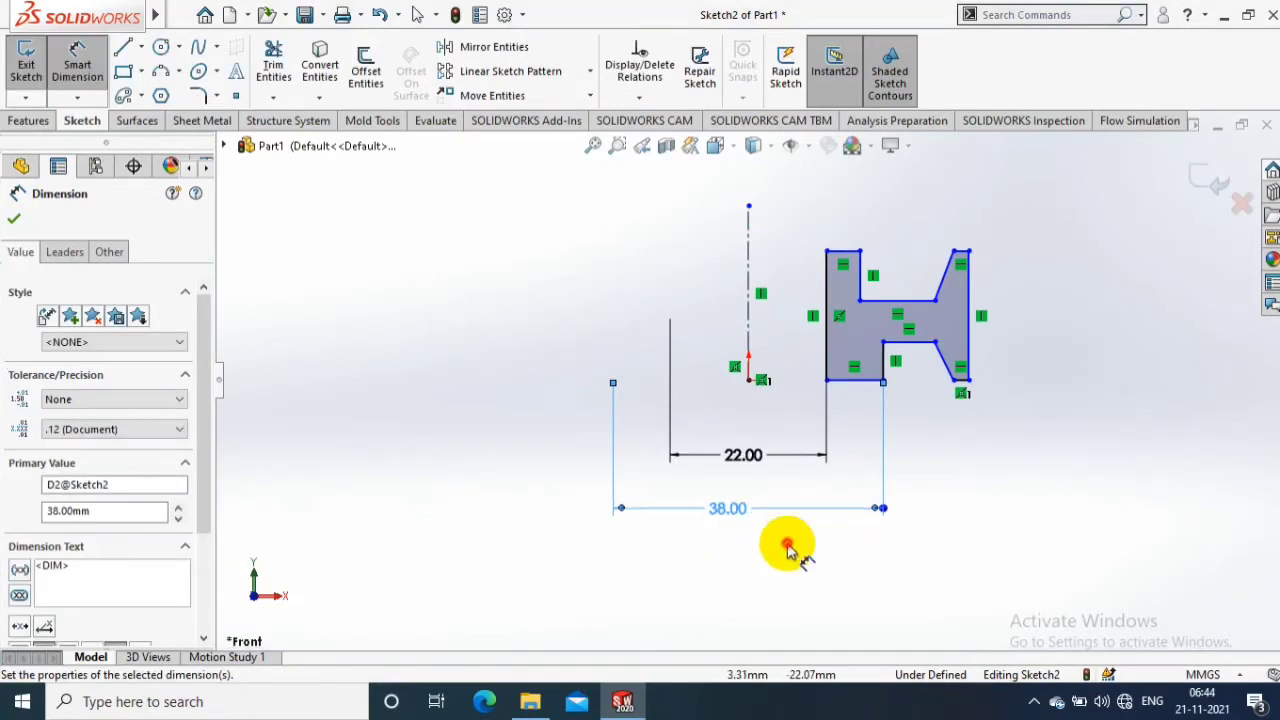
pyautogui.click(788, 548)
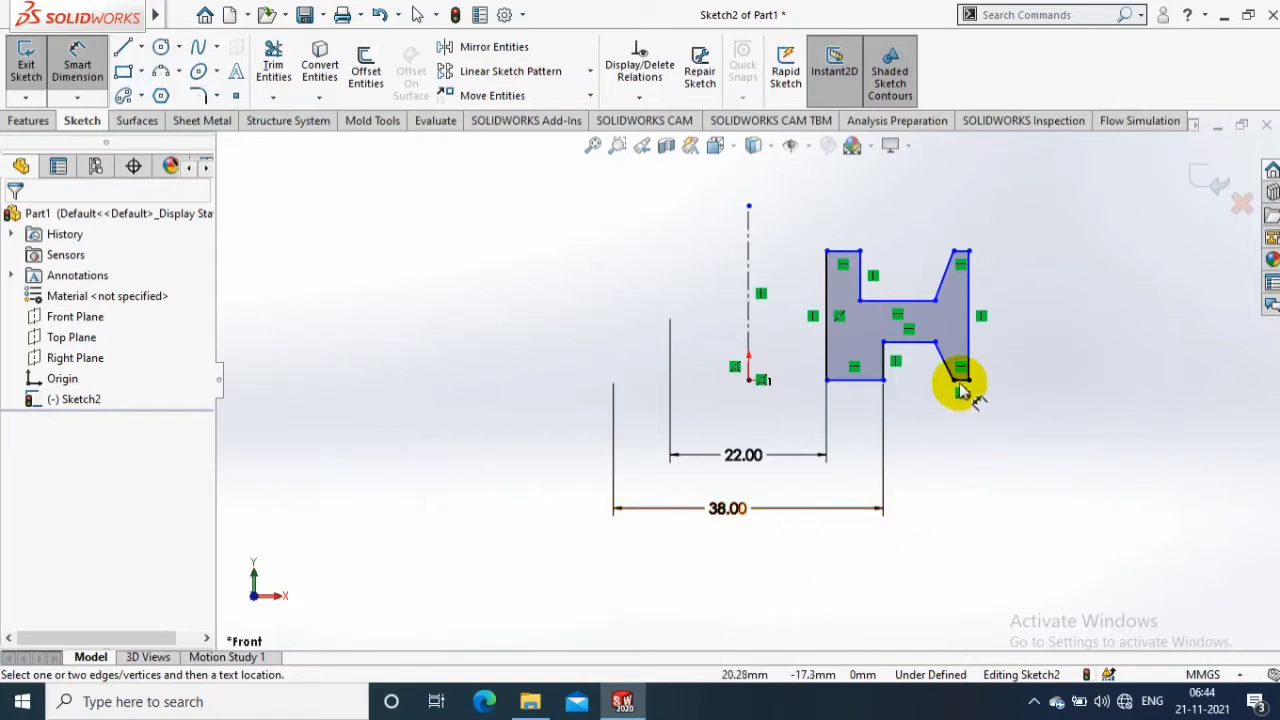
# - Add a 94 mm diameter dimension from the centerline to the lower right corner
pyautogui.click(958, 382)
pyautogui.click(748, 272)
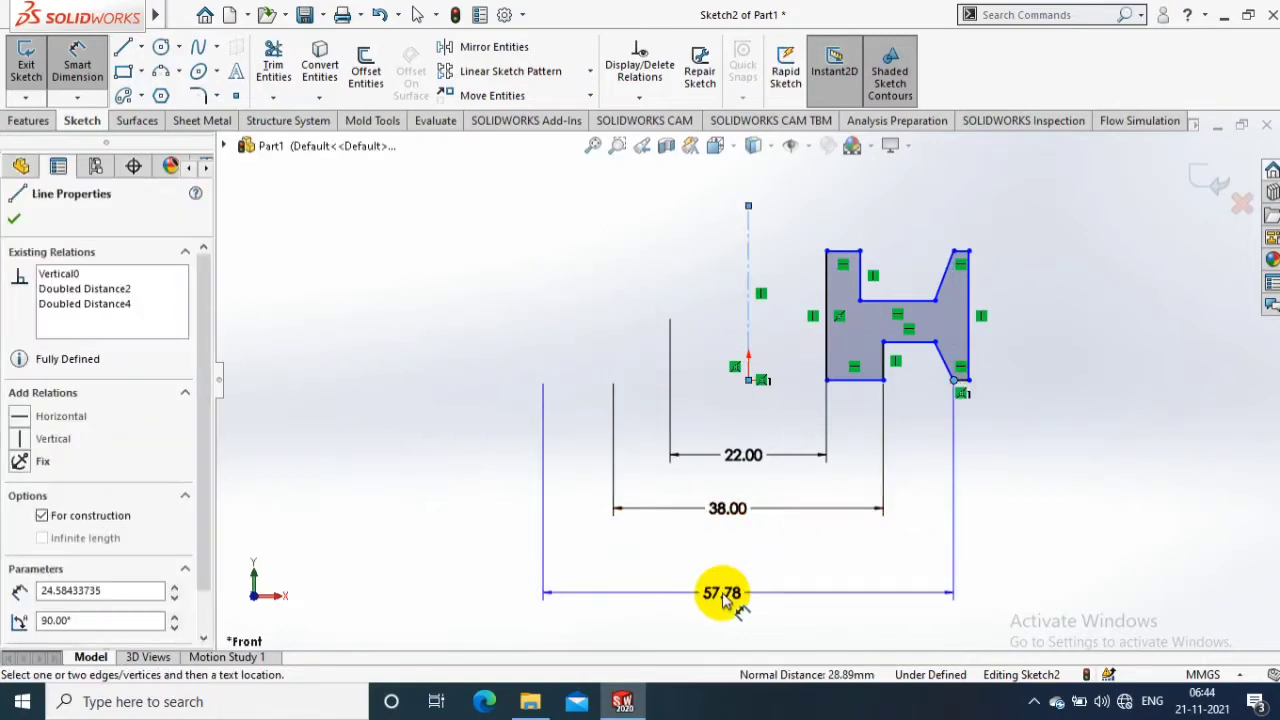
pyautogui.click(727, 598)
pyautogui.write('9')
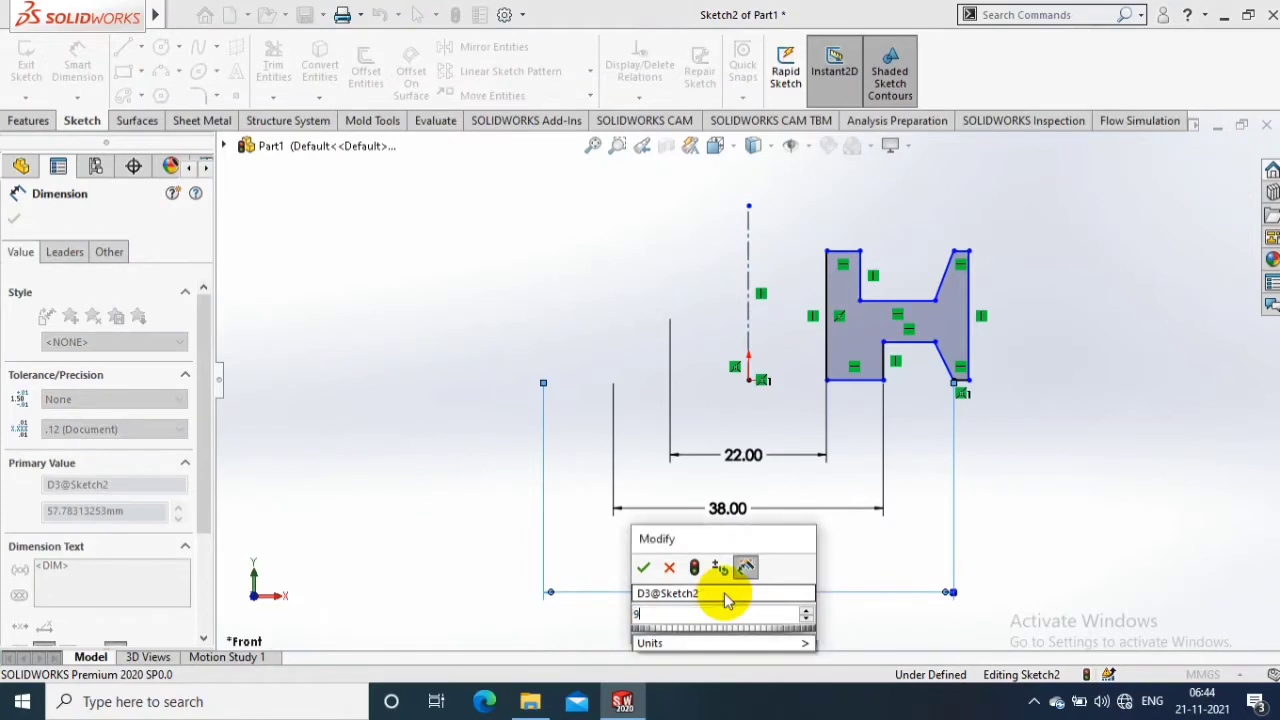
pyautogui.press('Return')
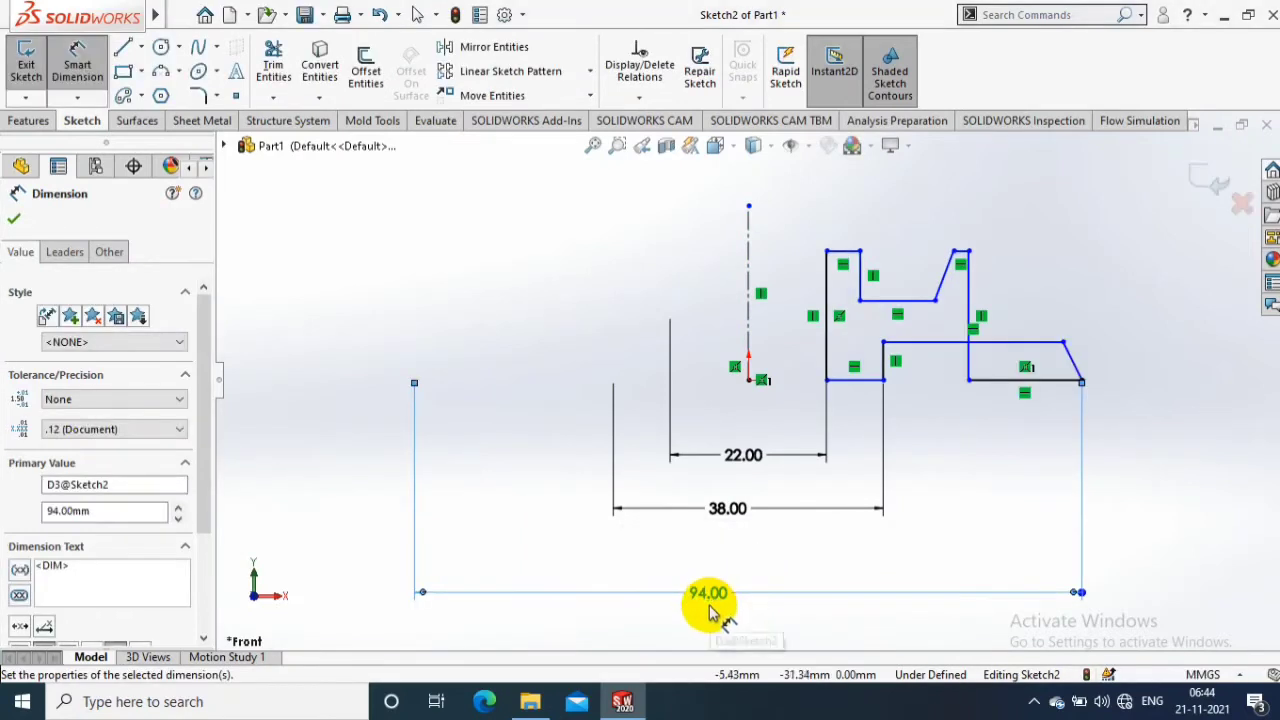
pyautogui.moveTo(715, 575); pyautogui.dragTo(757, 545)
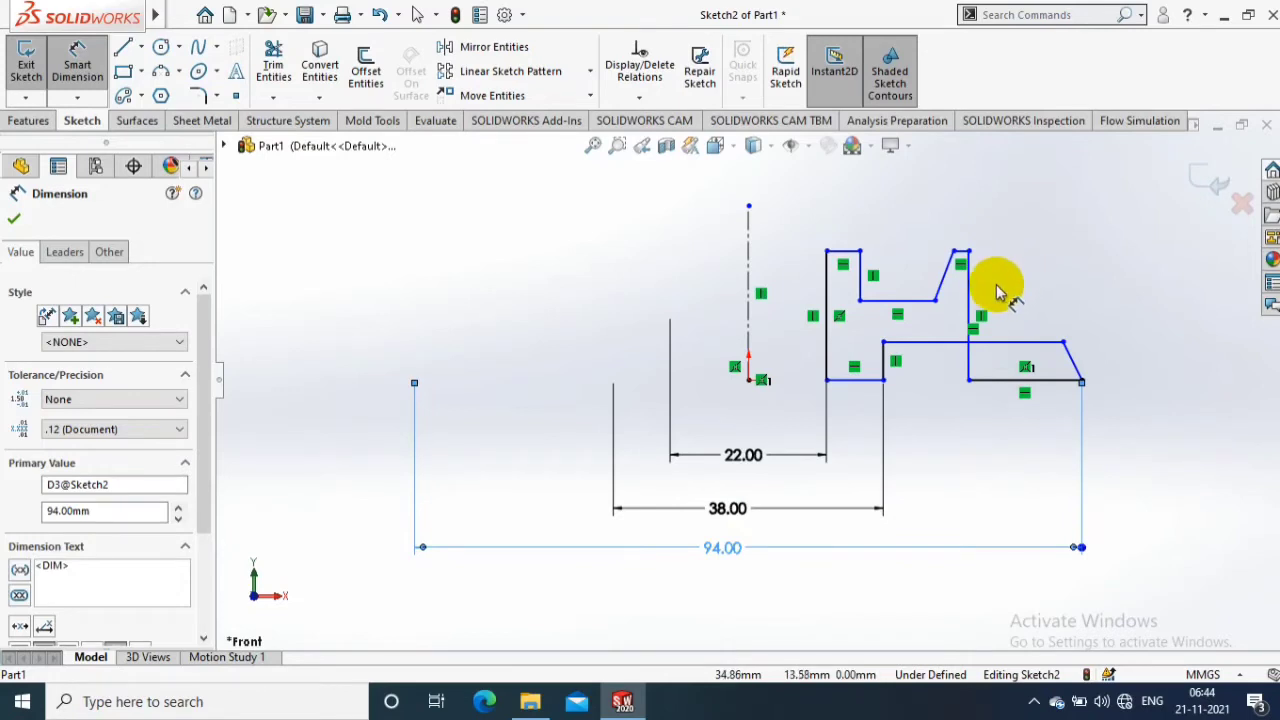
pyautogui.press('Escape')
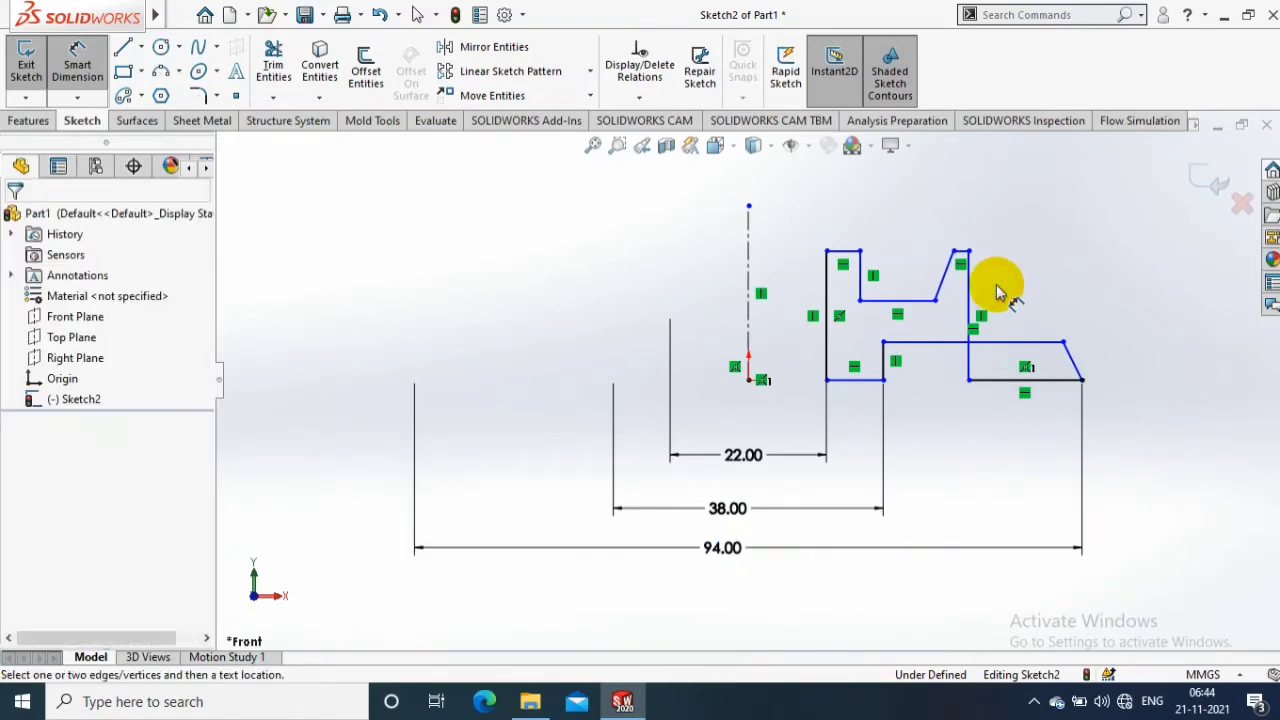
pyautogui.press('Escape')
# - Extend the right edge to close the profile and dimension the outer corner (100.46)
pyautogui.moveTo(975, 290); pyautogui.dragTo(1100, 300)
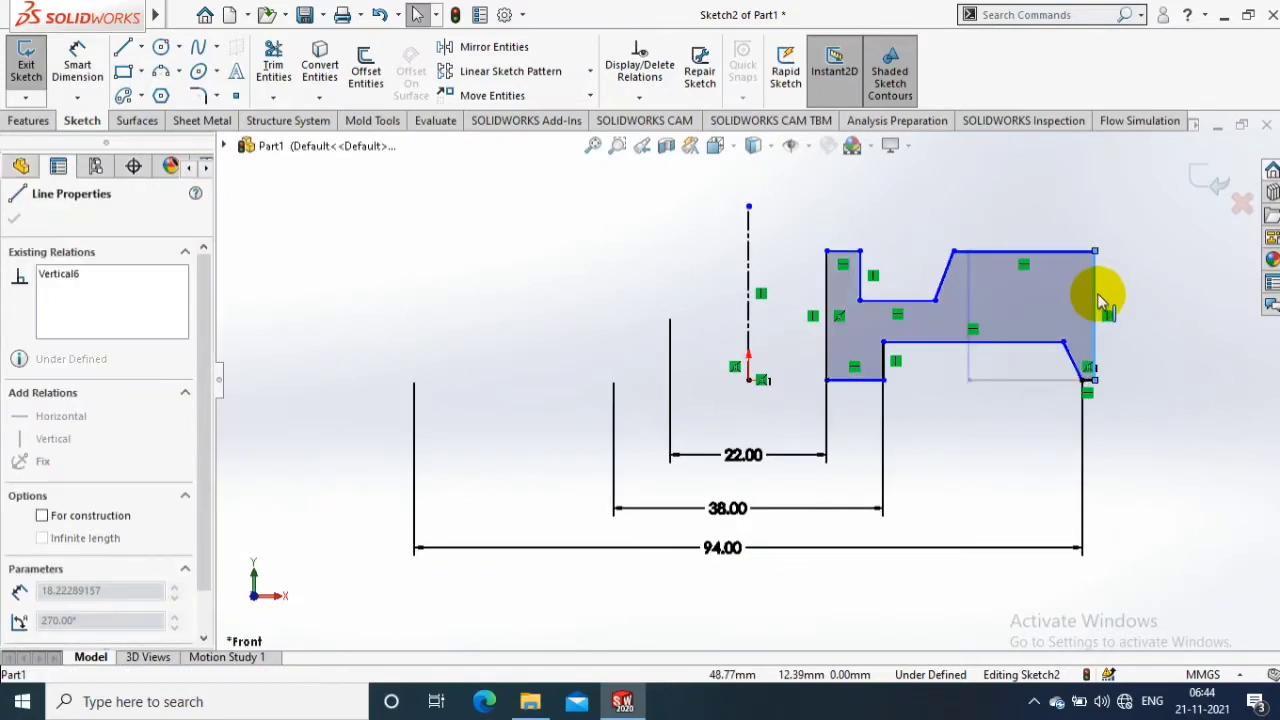
pyautogui.moveTo(1100, 300); pyautogui.dragTo(1110, 300)
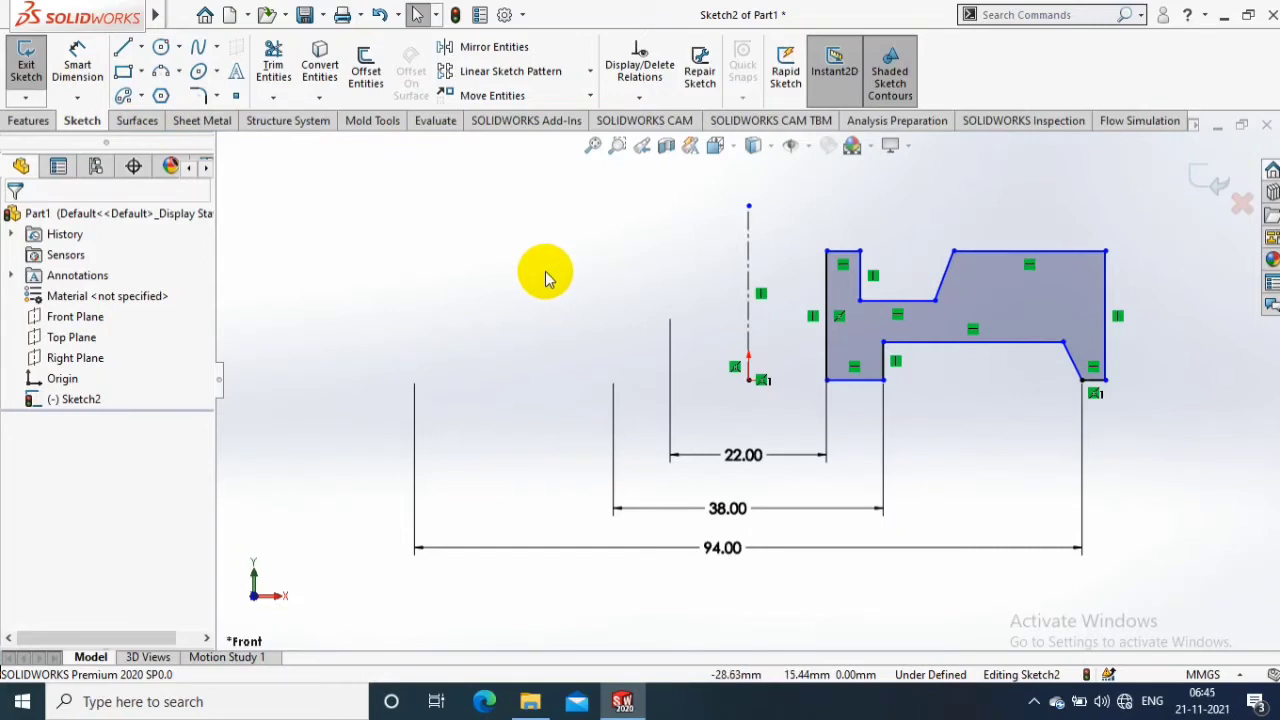
pyautogui.click(77, 58)
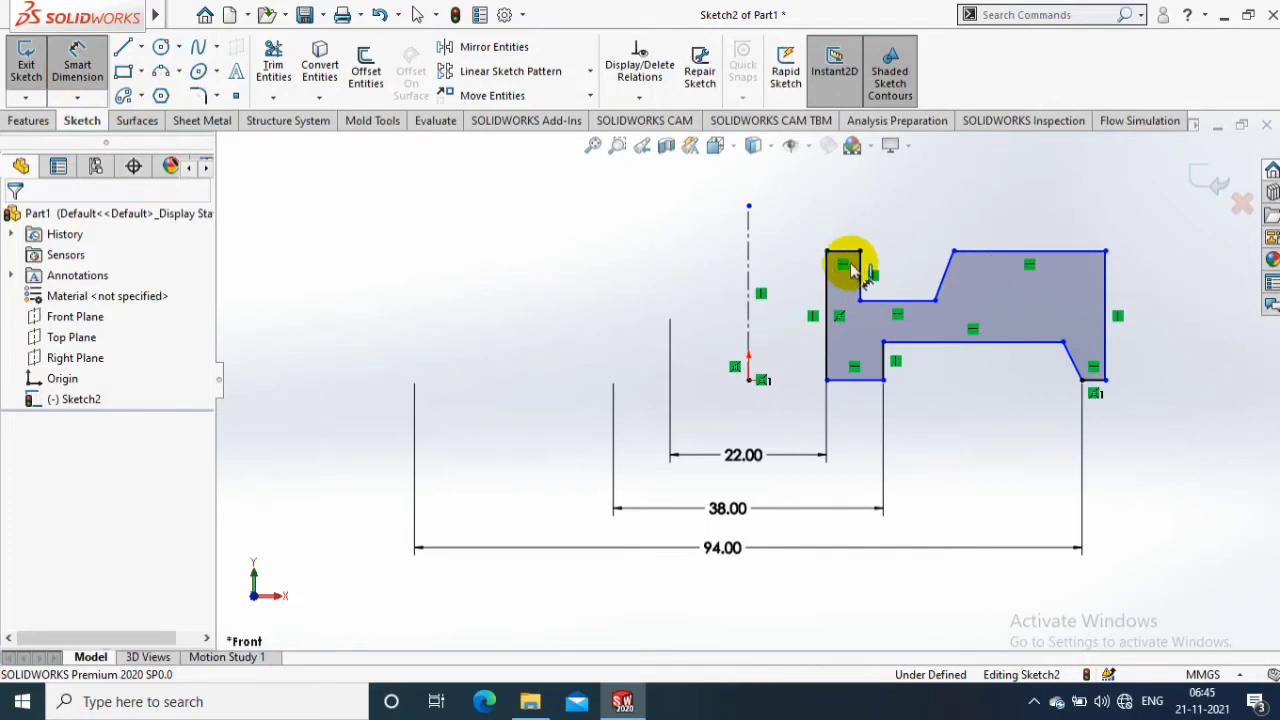
pyautogui.click(748, 243)
pyautogui.click(1106, 381)
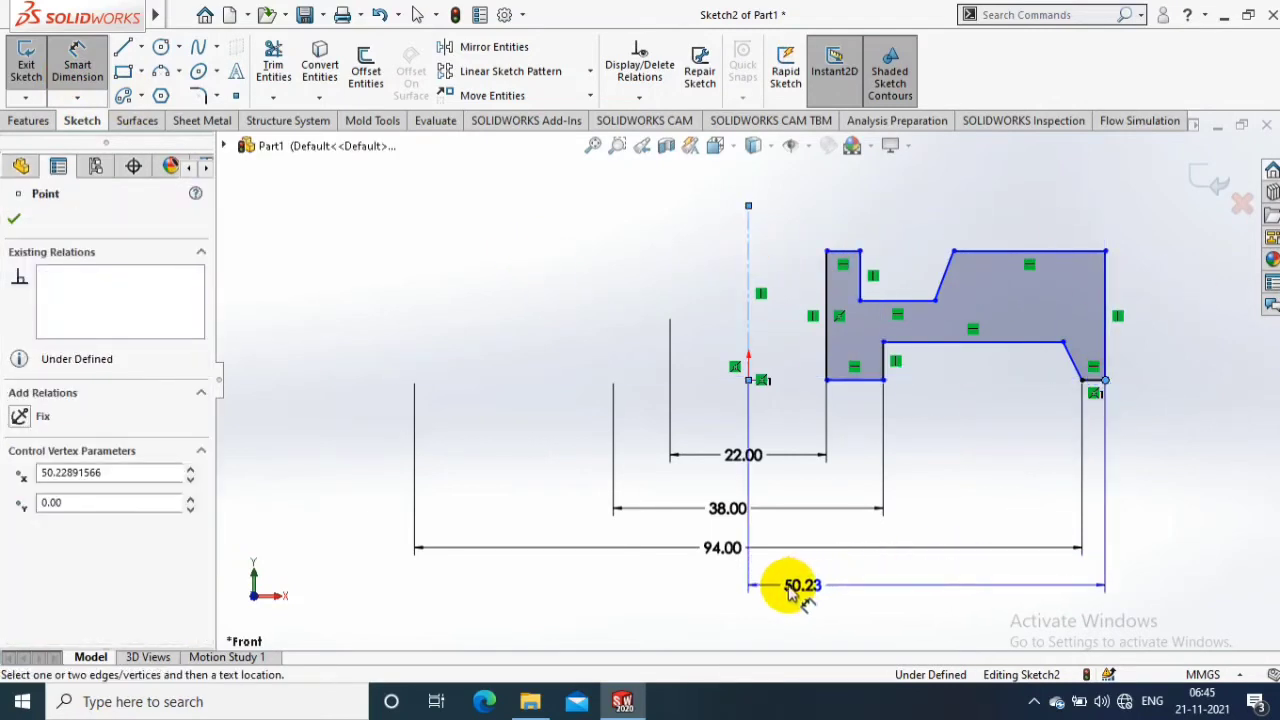
pyautogui.click(737, 590)
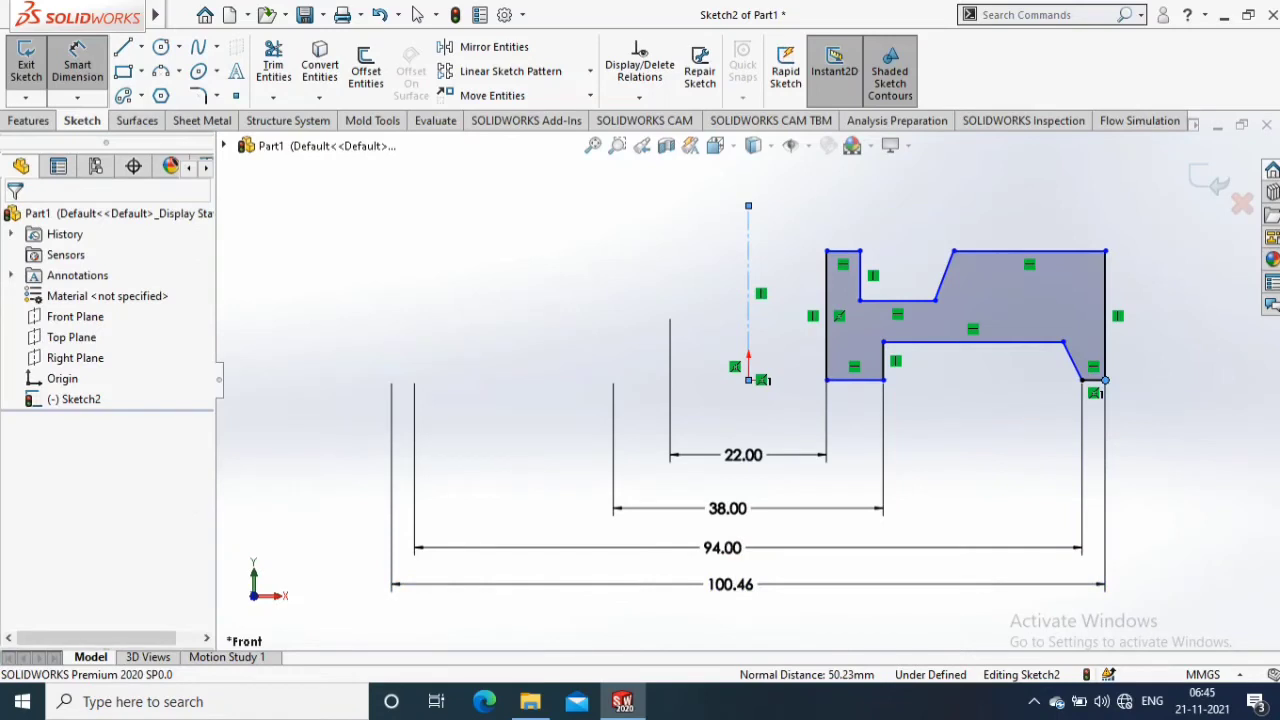
# - Set the outer diameter to 100 mm
pyautogui.write('100')
pyautogui.press('Return')
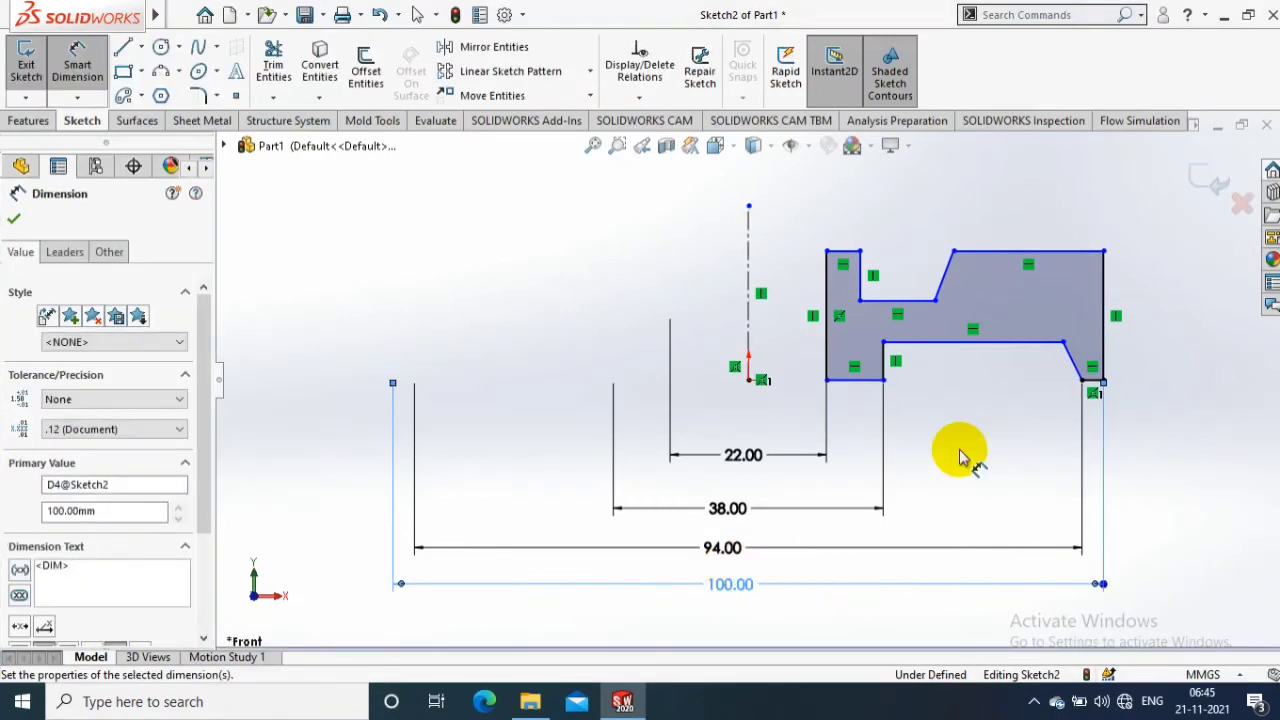
pyautogui.click(960, 455)
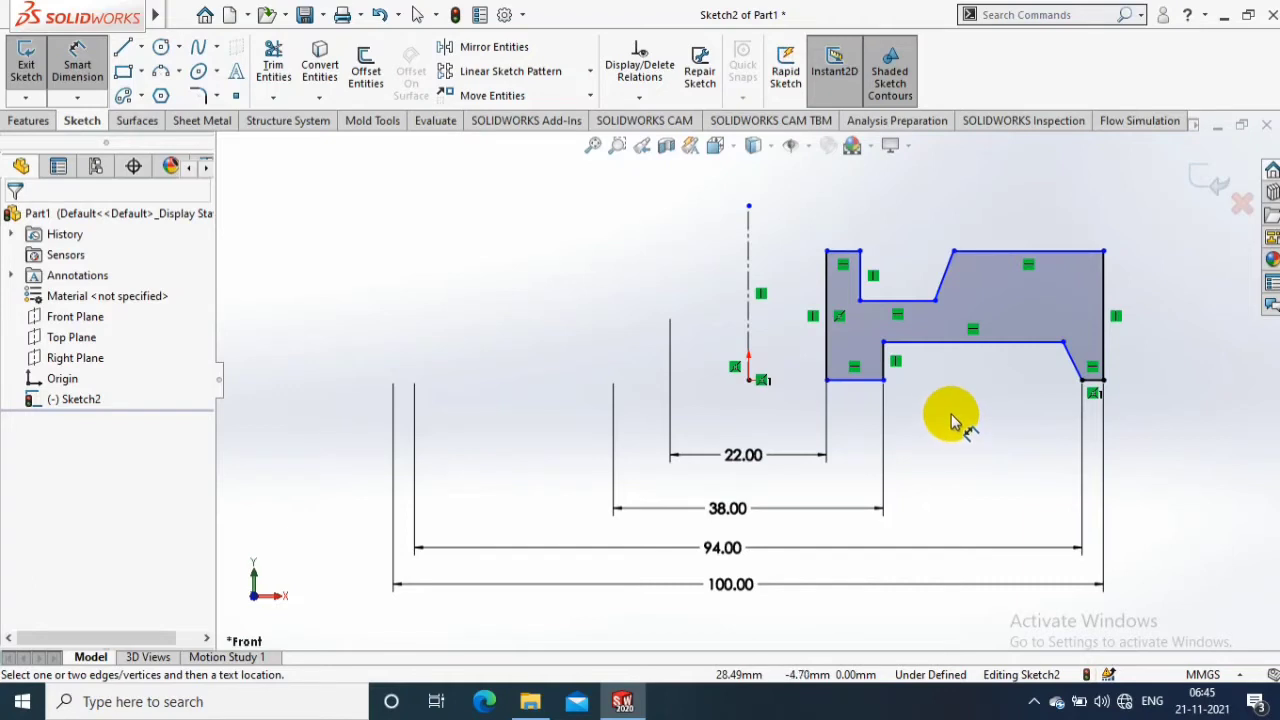
# - Constrain the lower right slanted flank at 97.96° to the inner horizontal edge
pyautogui.click(1020, 343)
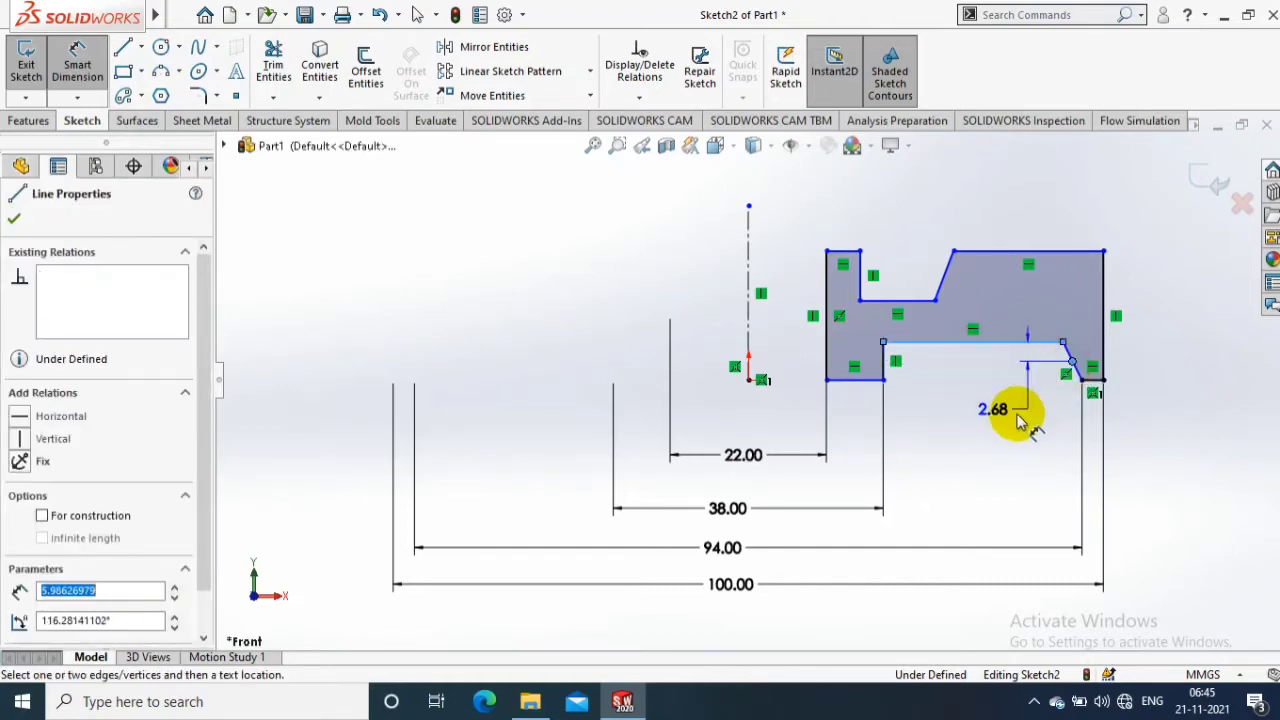
pyautogui.press('Escape')
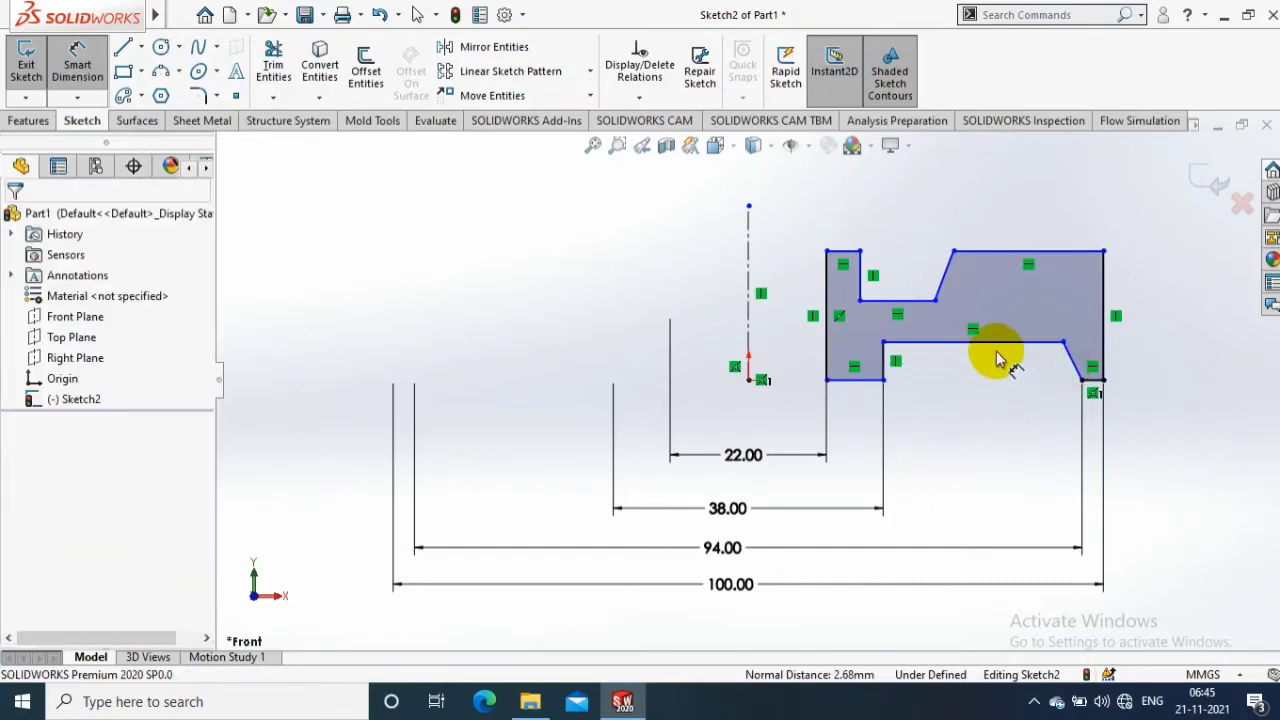
pyautogui.click(998, 352)
pyautogui.click(1070, 368)
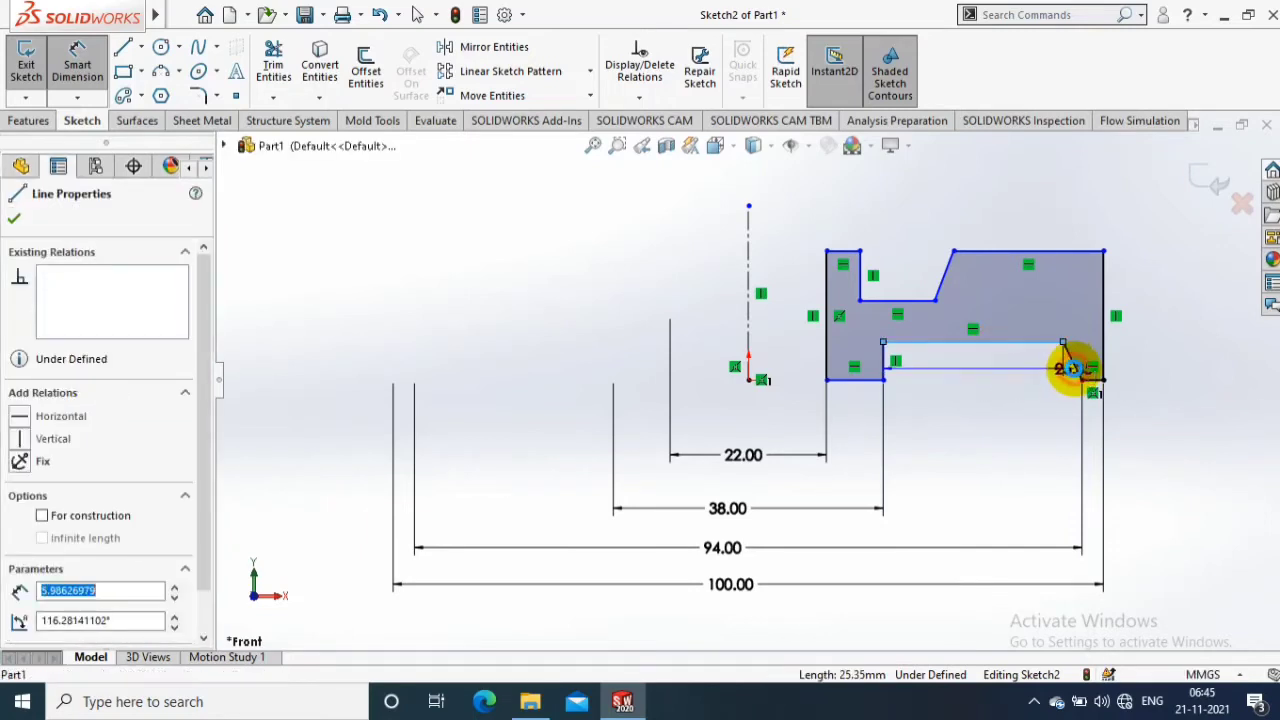
pyautogui.click(1027, 400)
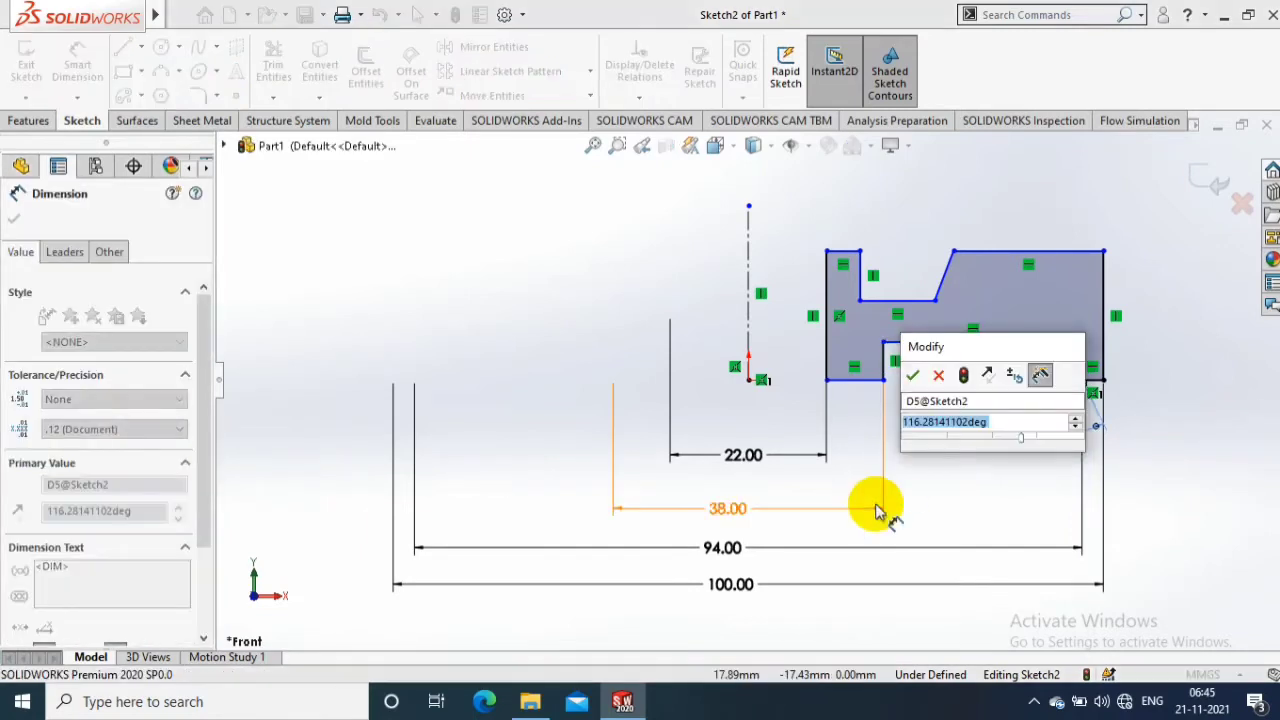
pyautogui.write('97.96')
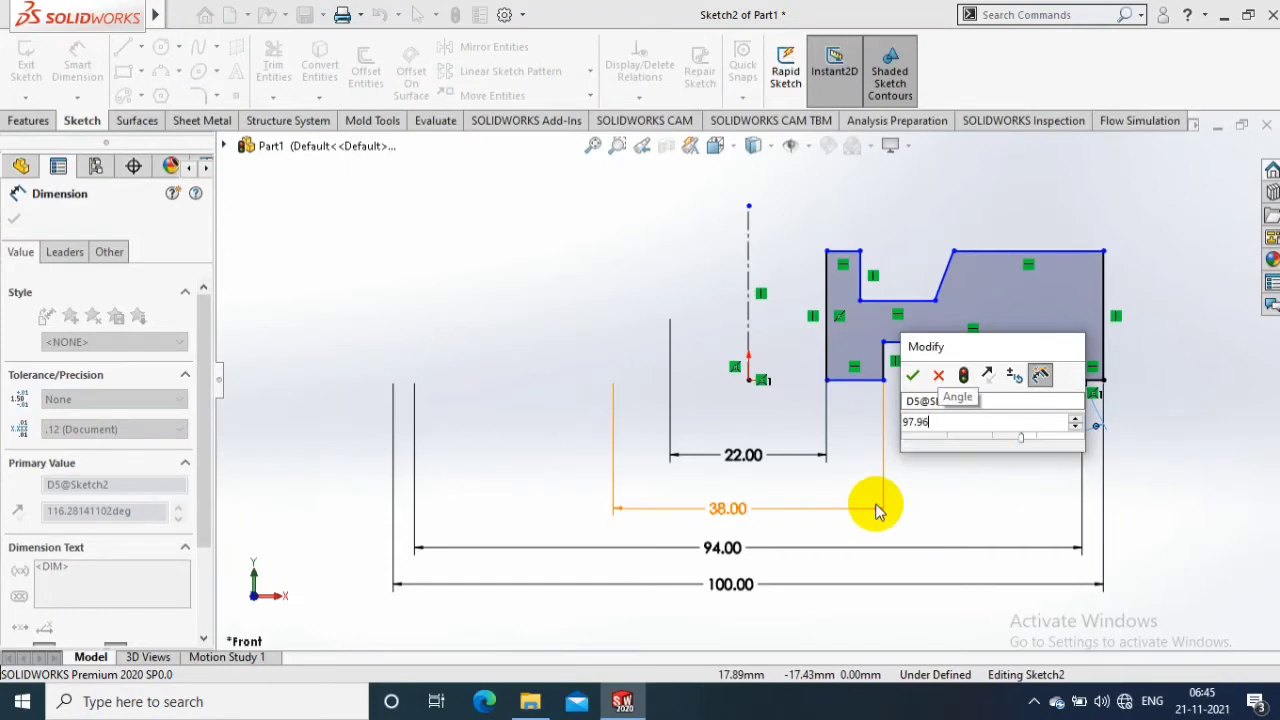
pyautogui.press('Return')
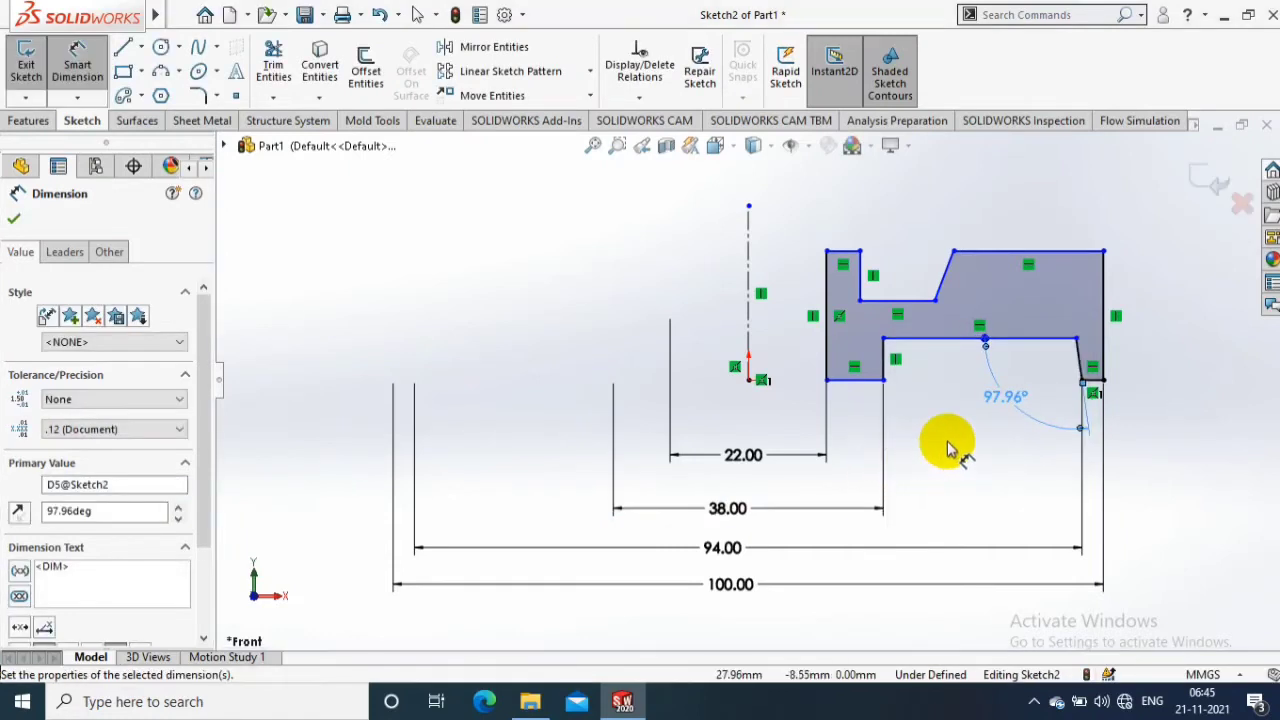
pyautogui.press('Escape')
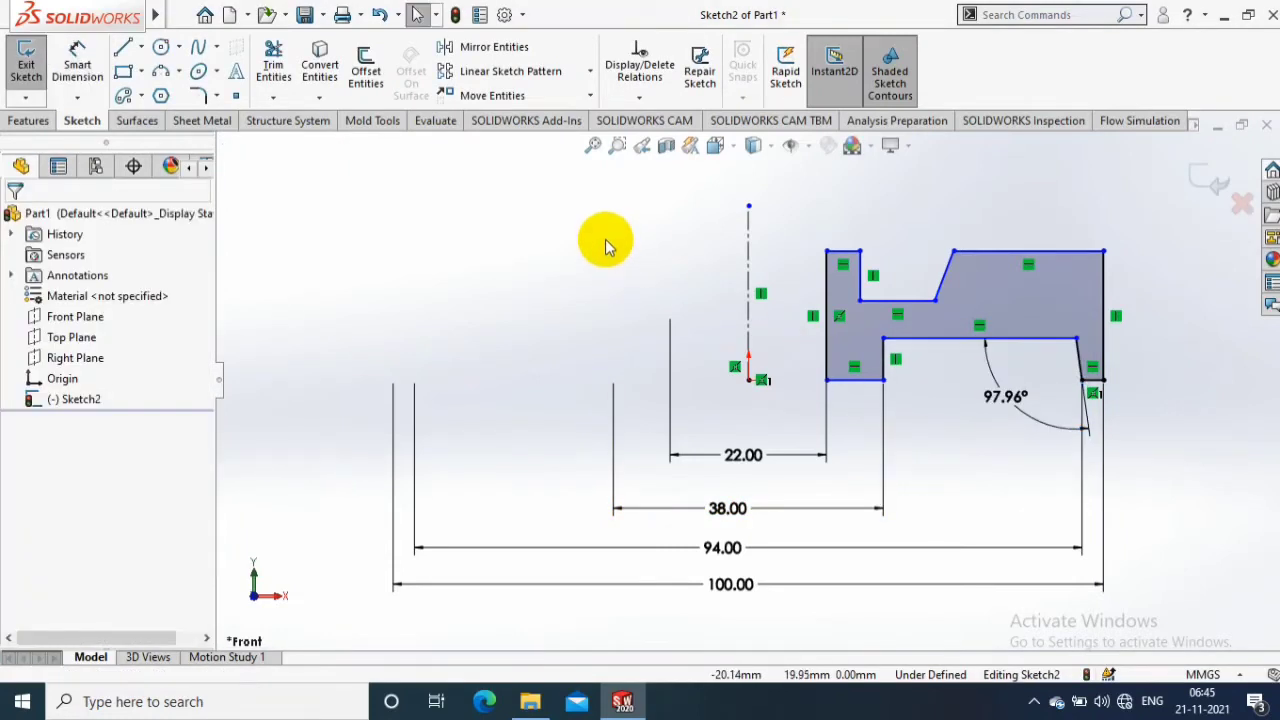
pyautogui.click(1076, 339)
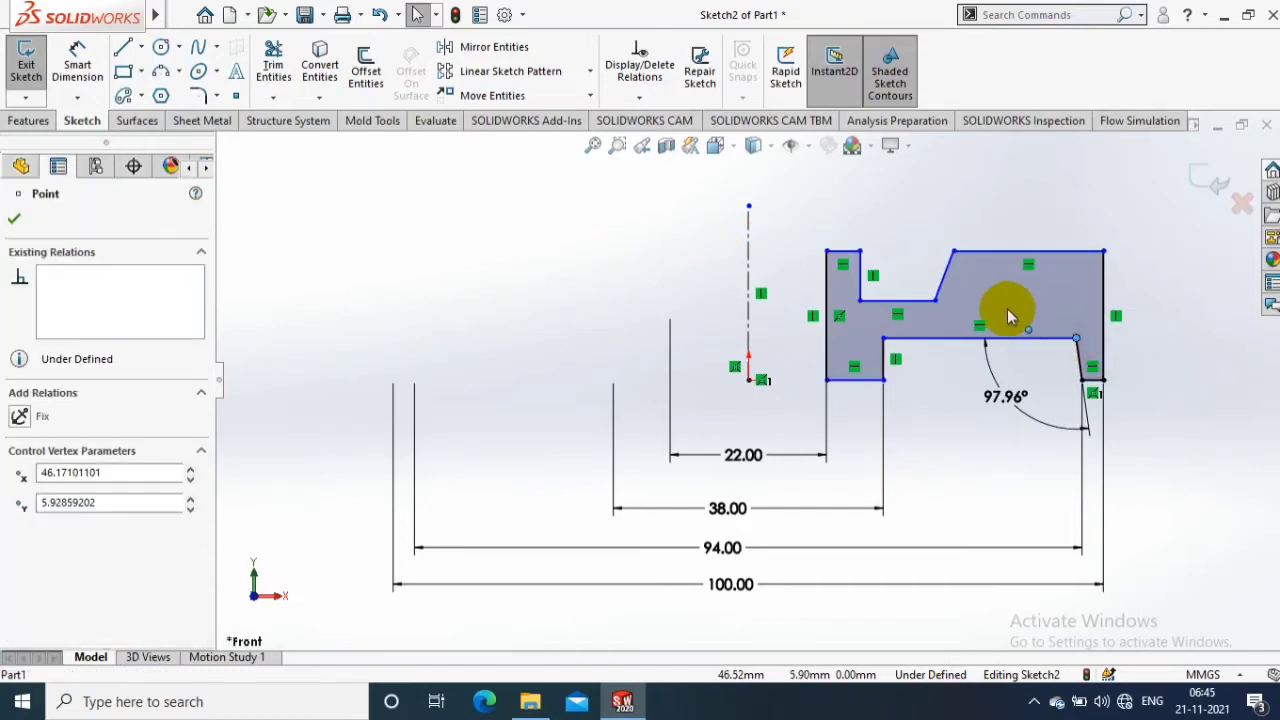
# - Align the upper slanted edge's lower endpoint vertically with the inner right corner
pyautogui.click(937, 302)
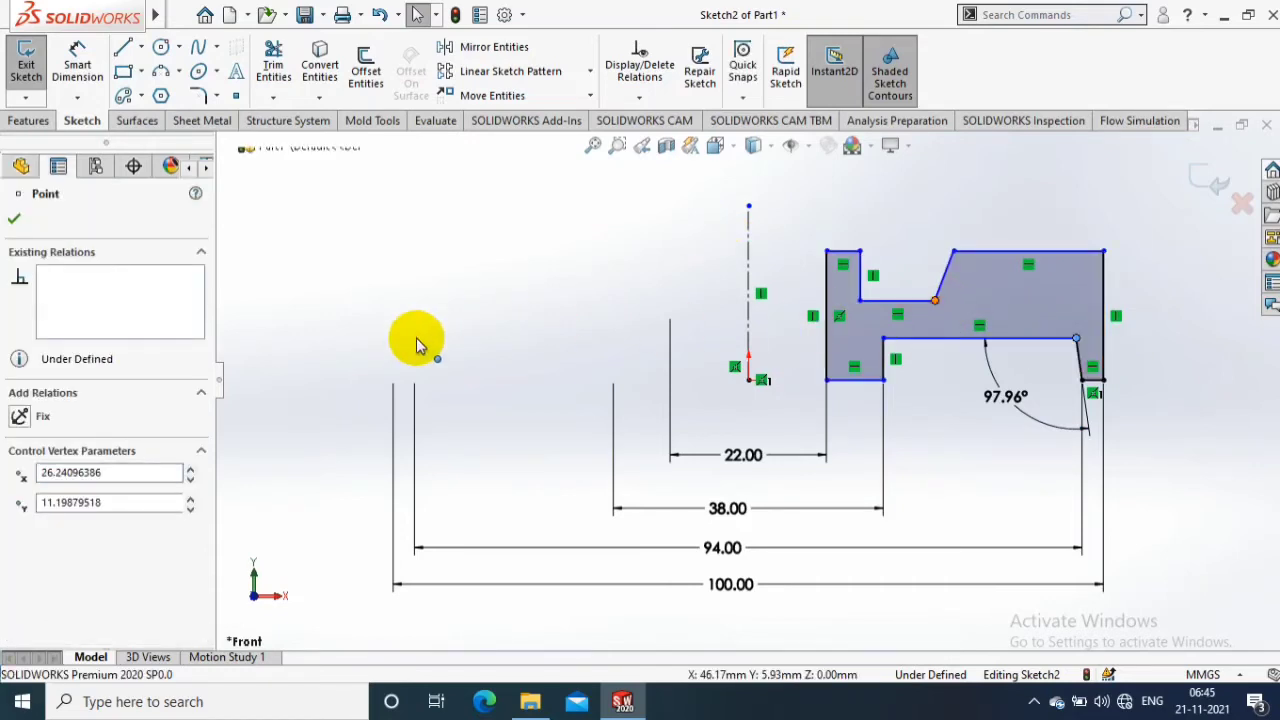
pyautogui.click(45, 544)
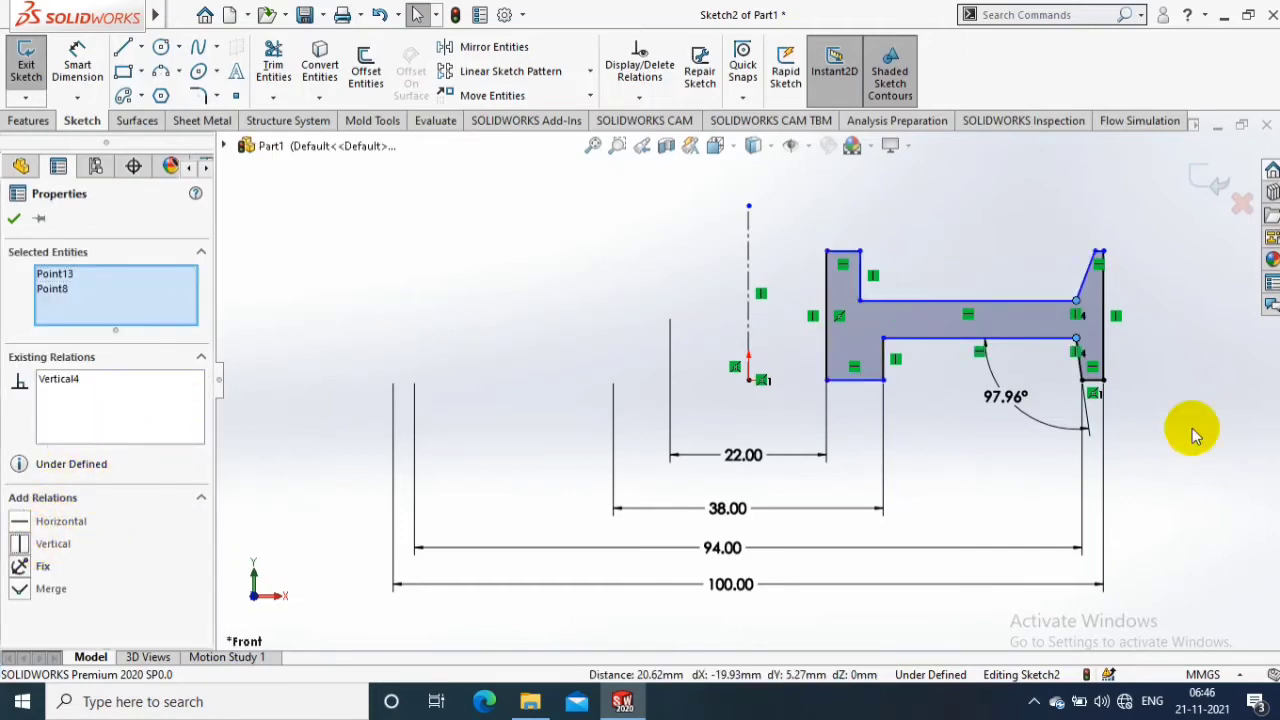
pyautogui.scroll(-3, 1150, 330)
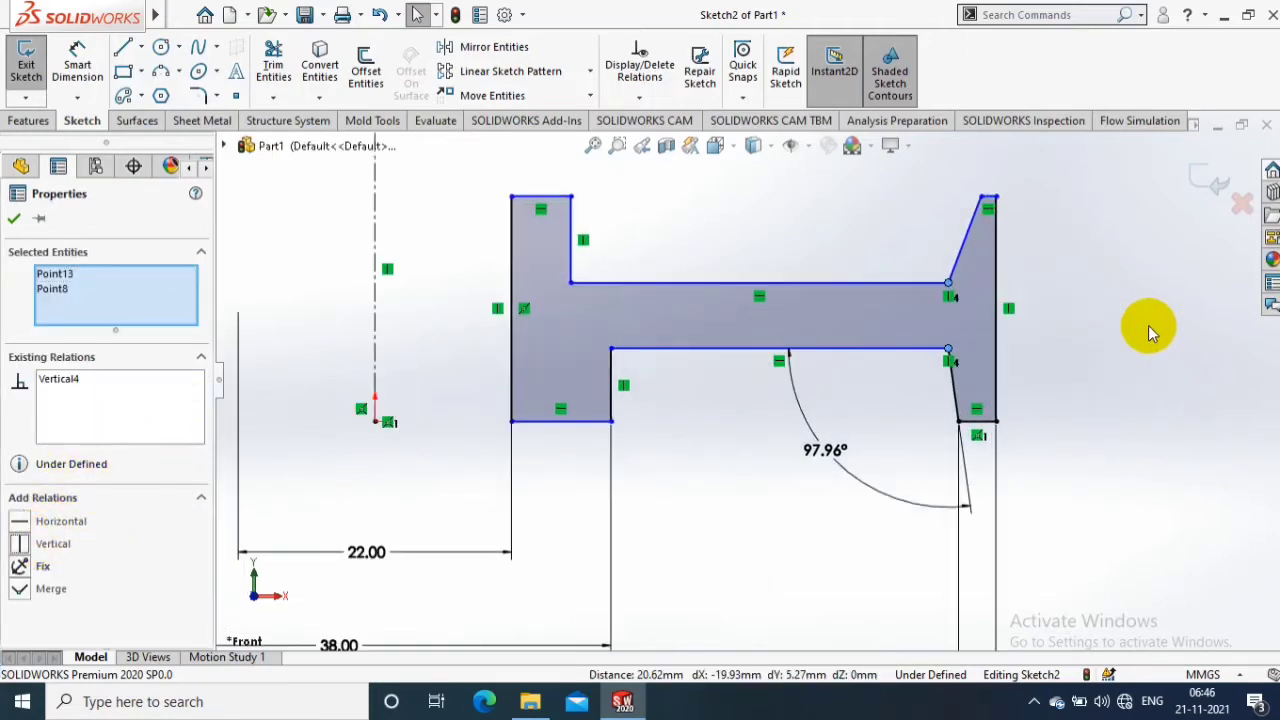
# - Make the lower right short edge and upper right slanted edge equal in length
pyautogui.click(977, 421)
pyautogui.click(988, 200)
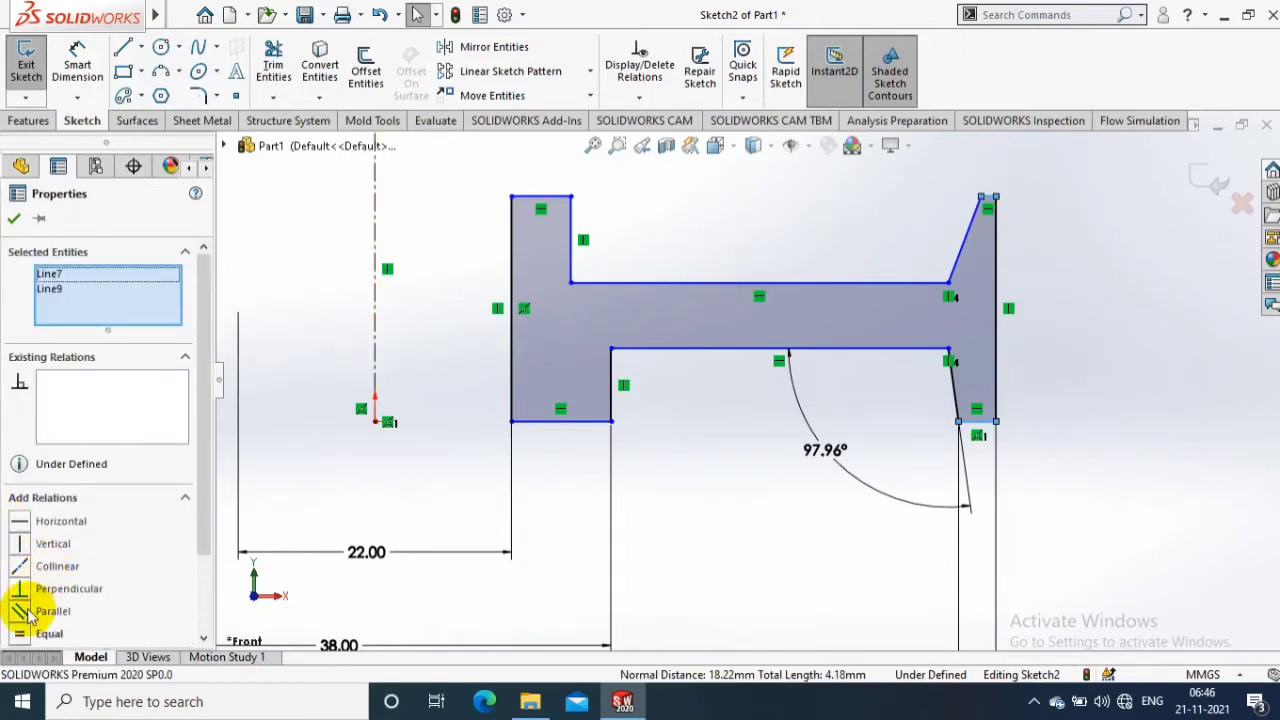
pyautogui.click(20, 632)
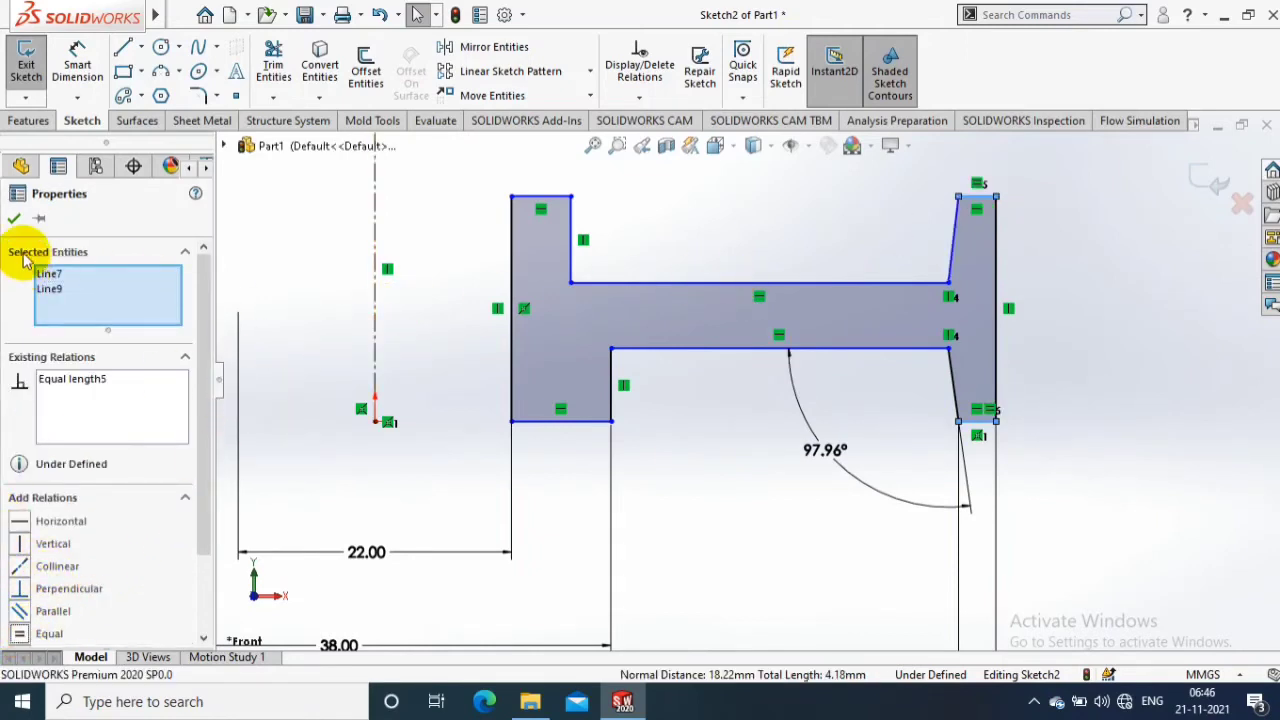
pyautogui.press('Escape')
pyautogui.scroll(1, 743, 376)
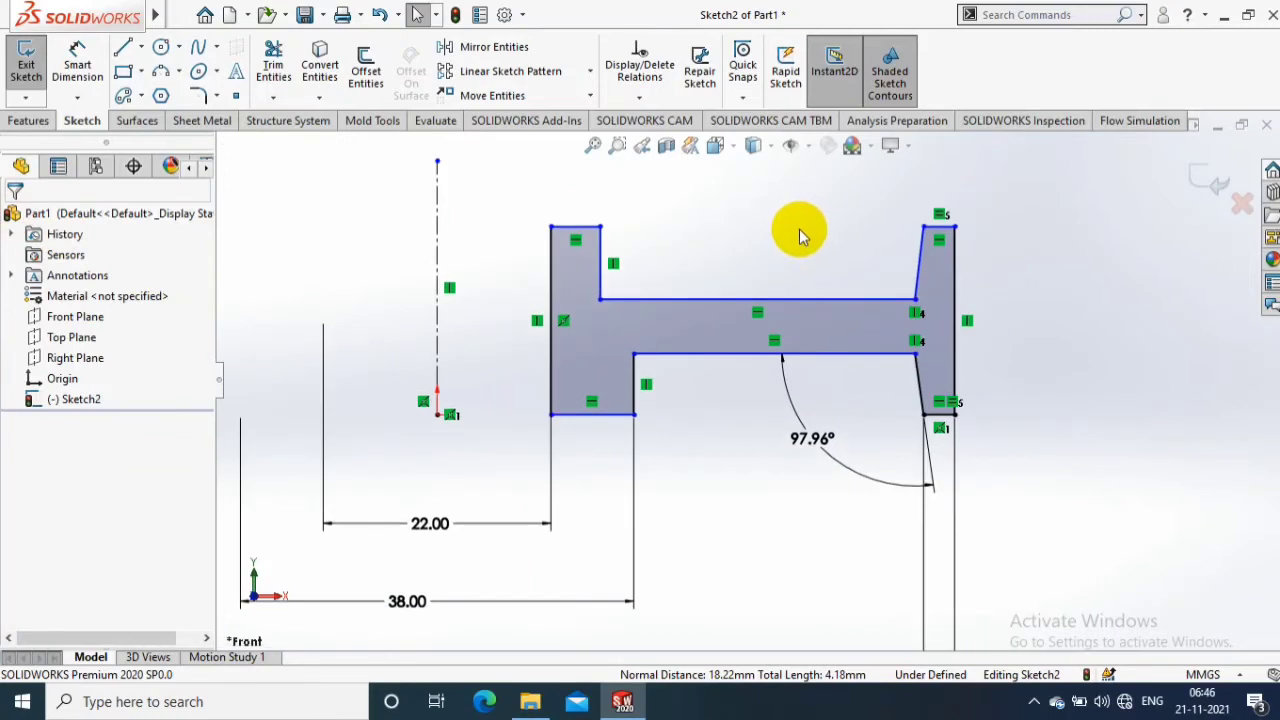
# - Dimension the right flange from its top to bottom end as 38 mm high
pyautogui.click(77, 62)
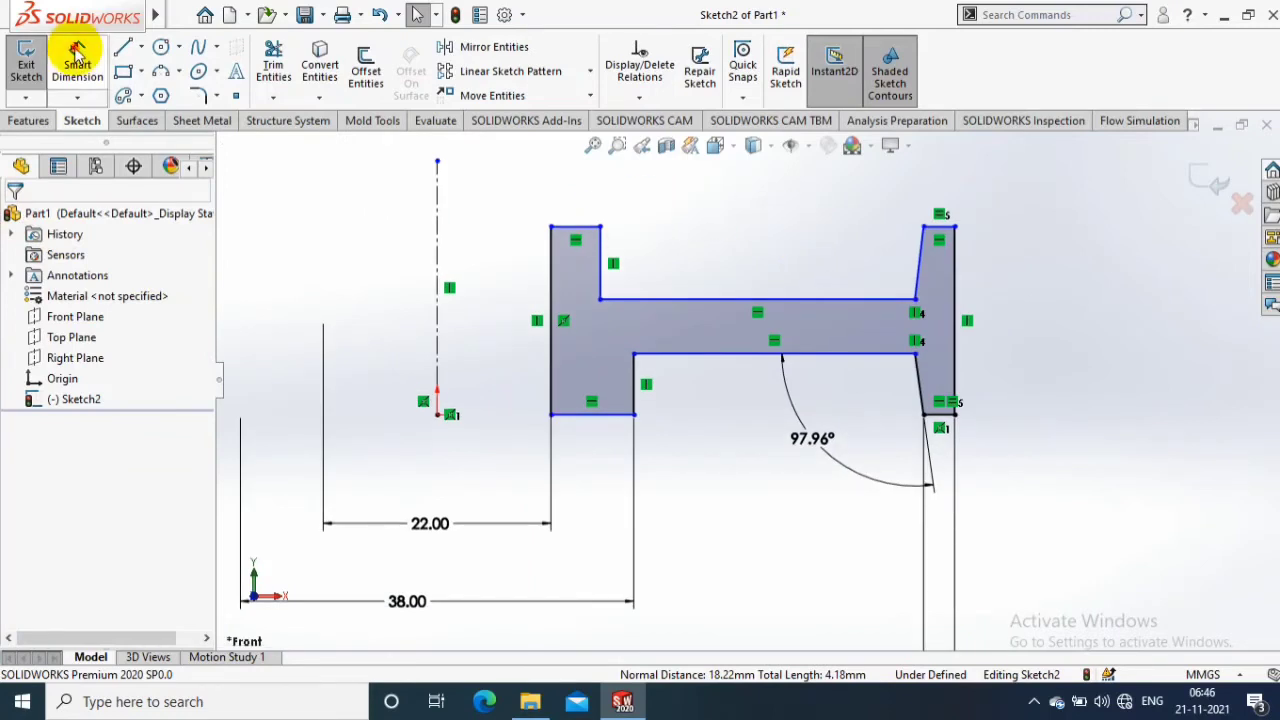
pyautogui.click(945, 228)
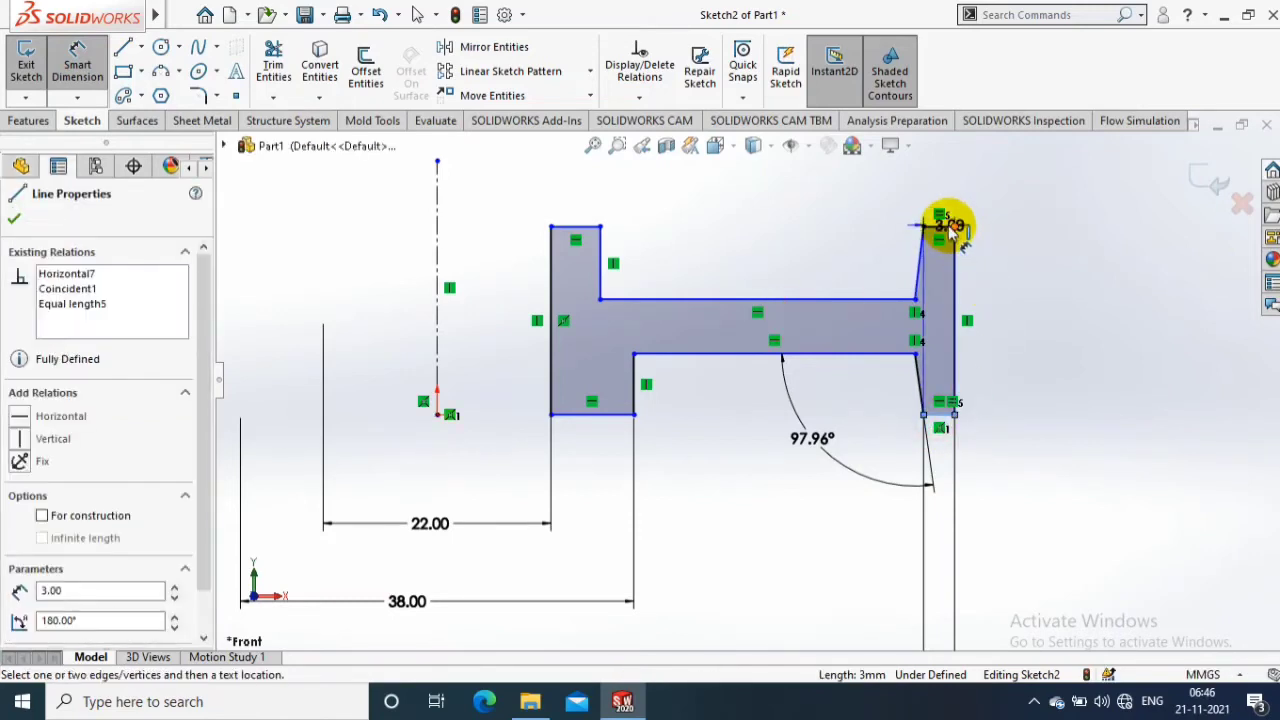
pyautogui.click(940, 412)
pyautogui.click(1035, 330)
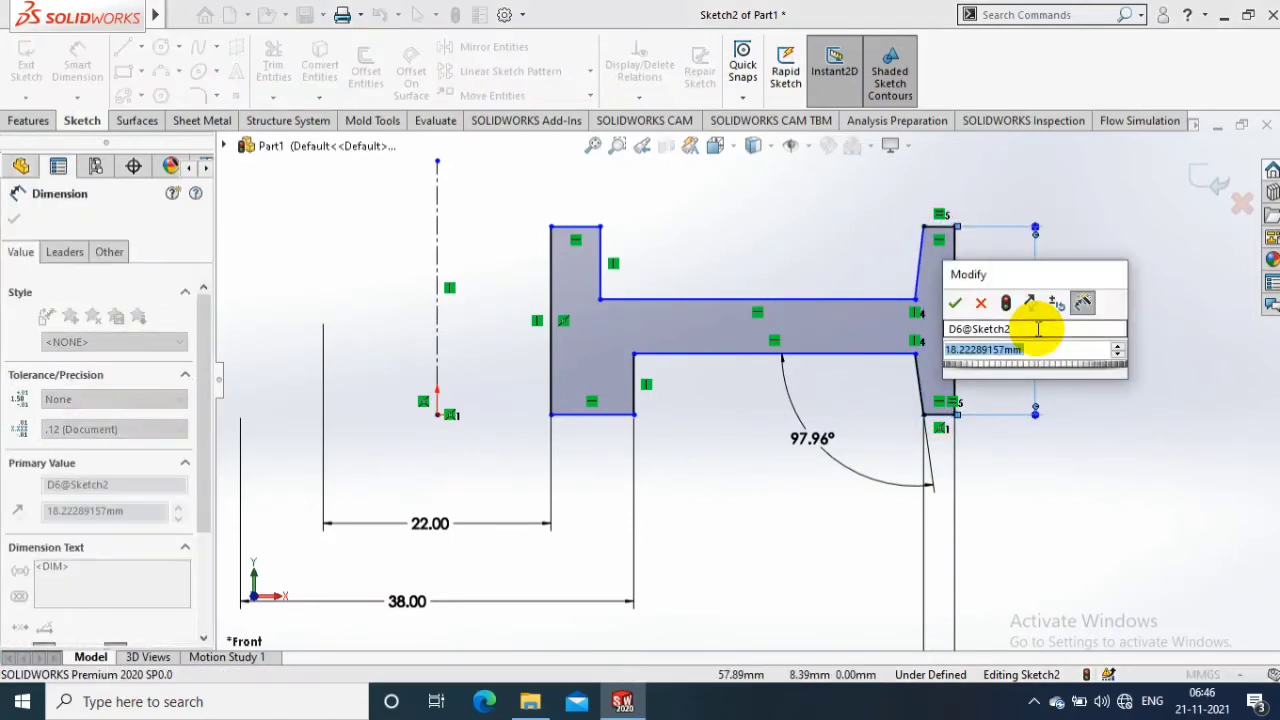
pyautogui.write('38')
pyautogui.press('Return')
pyautogui.click(1100, 388)
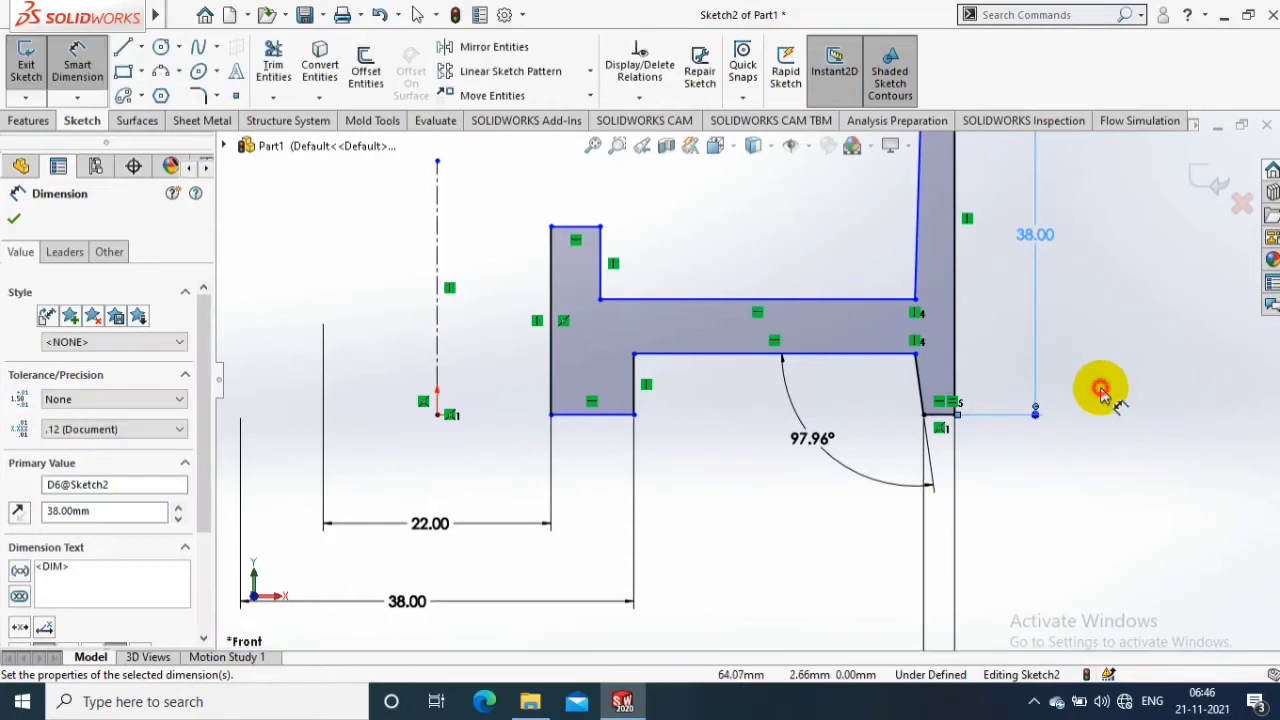
pyautogui.press('z')
pyautogui.keyDown('ctrl'); pyautogui.moveTo(1100, 360); pyautogui.dragTo(1005, 332, button='middle'); pyautogui.keyUp('ctrl')
pyautogui.scroll(1, 781, 390)
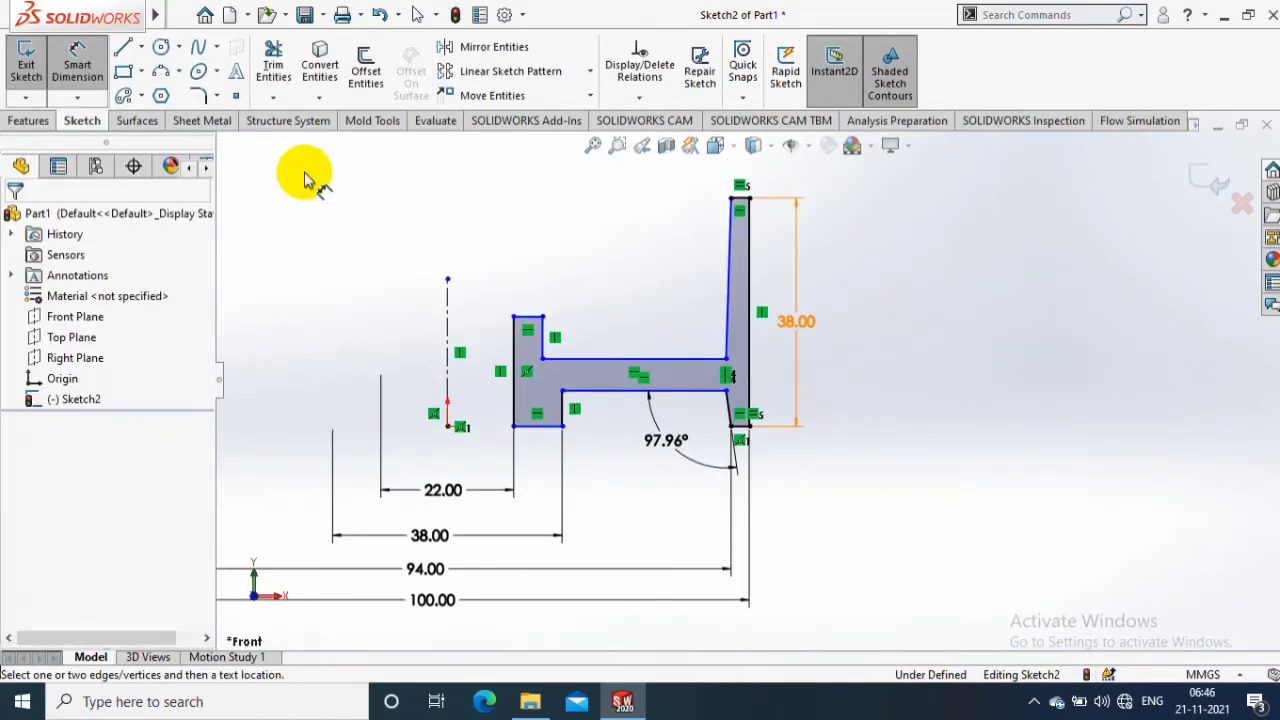
pyautogui.click(141, 47)
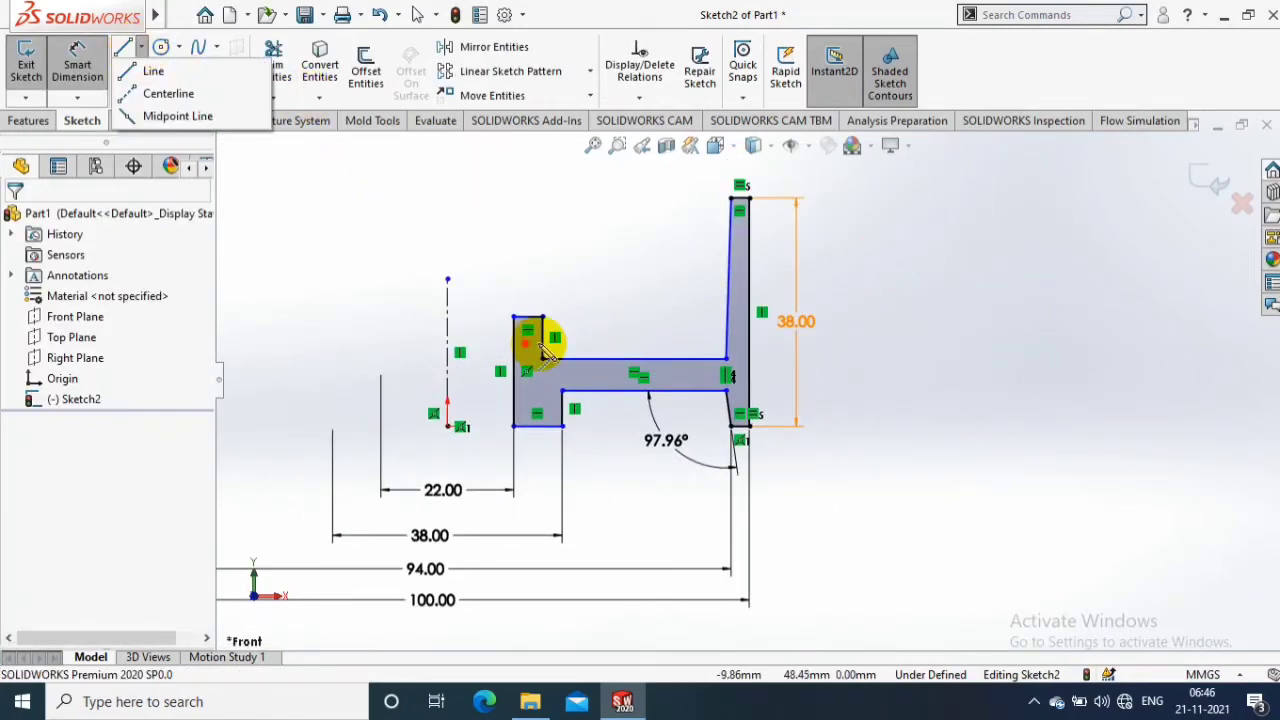
# - Draw a horizontal centerline to the left of the hub
pyautogui.click(515, 372)
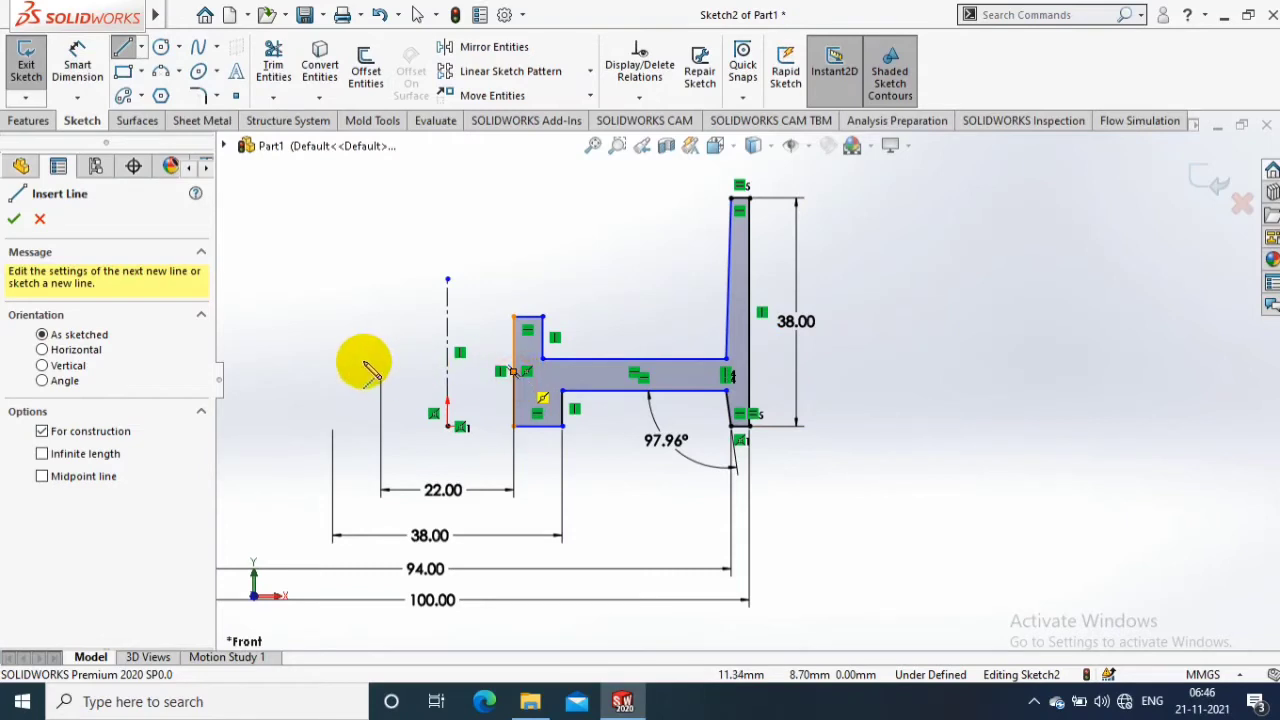
pyautogui.click(412, 371)
pyautogui.press('Escape')
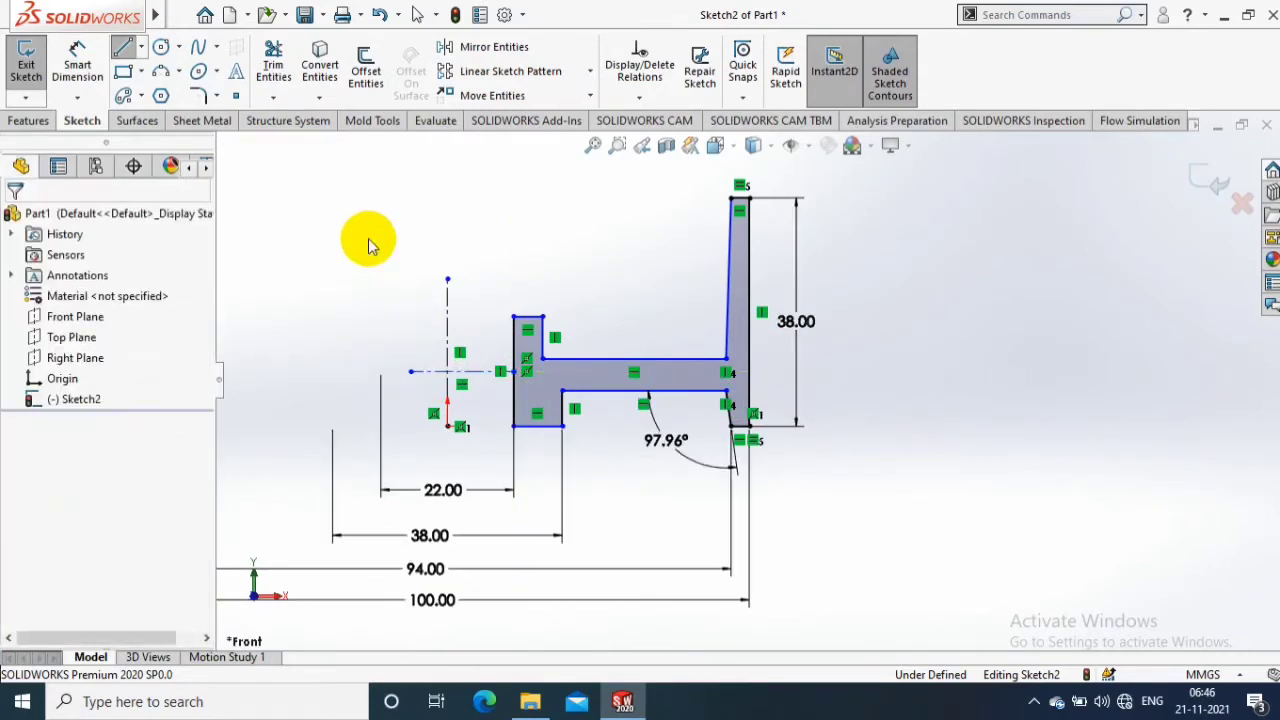
pyautogui.scroll(-2, 440, 265)
pyautogui.scroll(2, 580, 292)
# - Place the horizontal centerline 38/2 (19 mm) below the profile's top edge
pyautogui.click(77, 65)
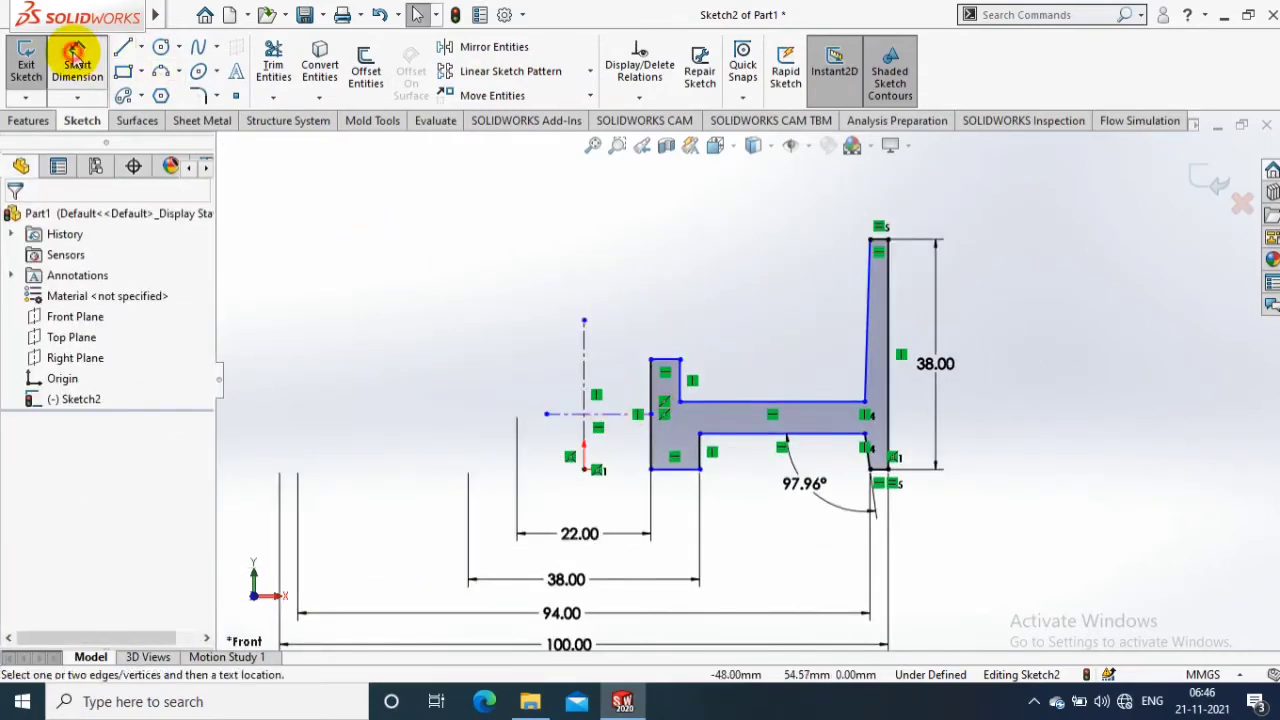
pyautogui.click(590, 414)
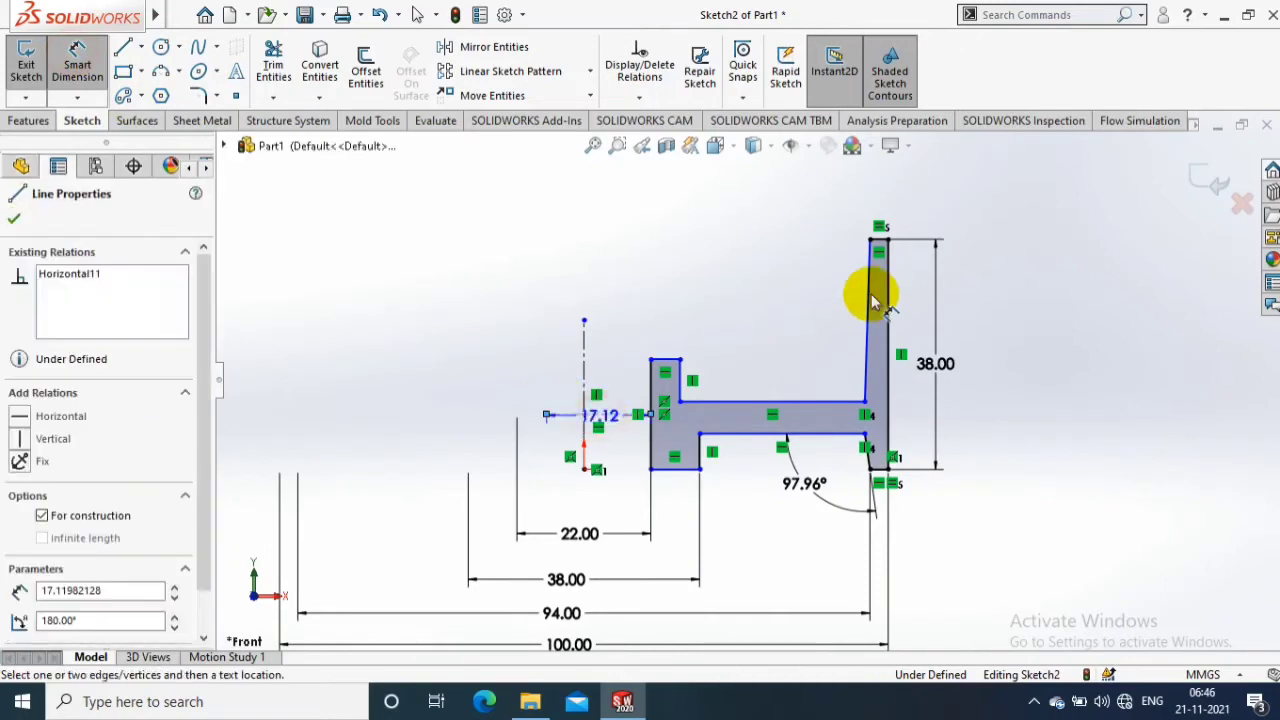
pyautogui.click(879, 240)
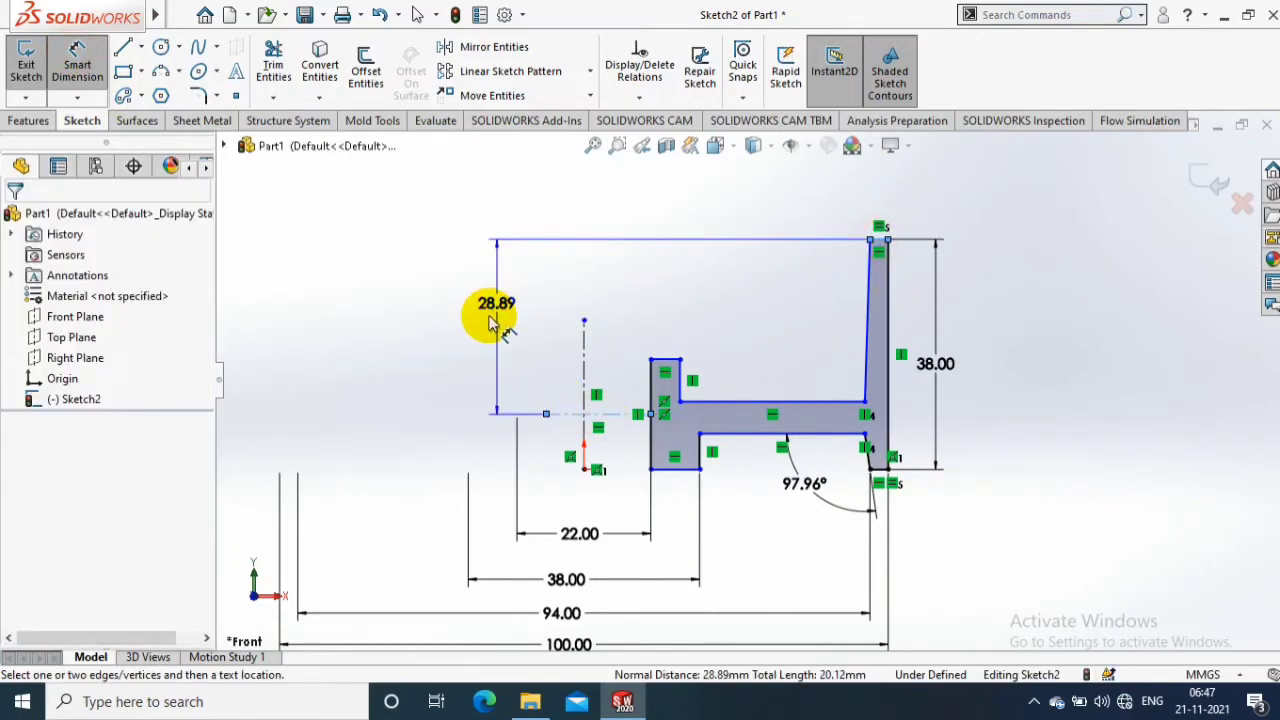
pyautogui.click(505, 312)
pyautogui.write('38/')
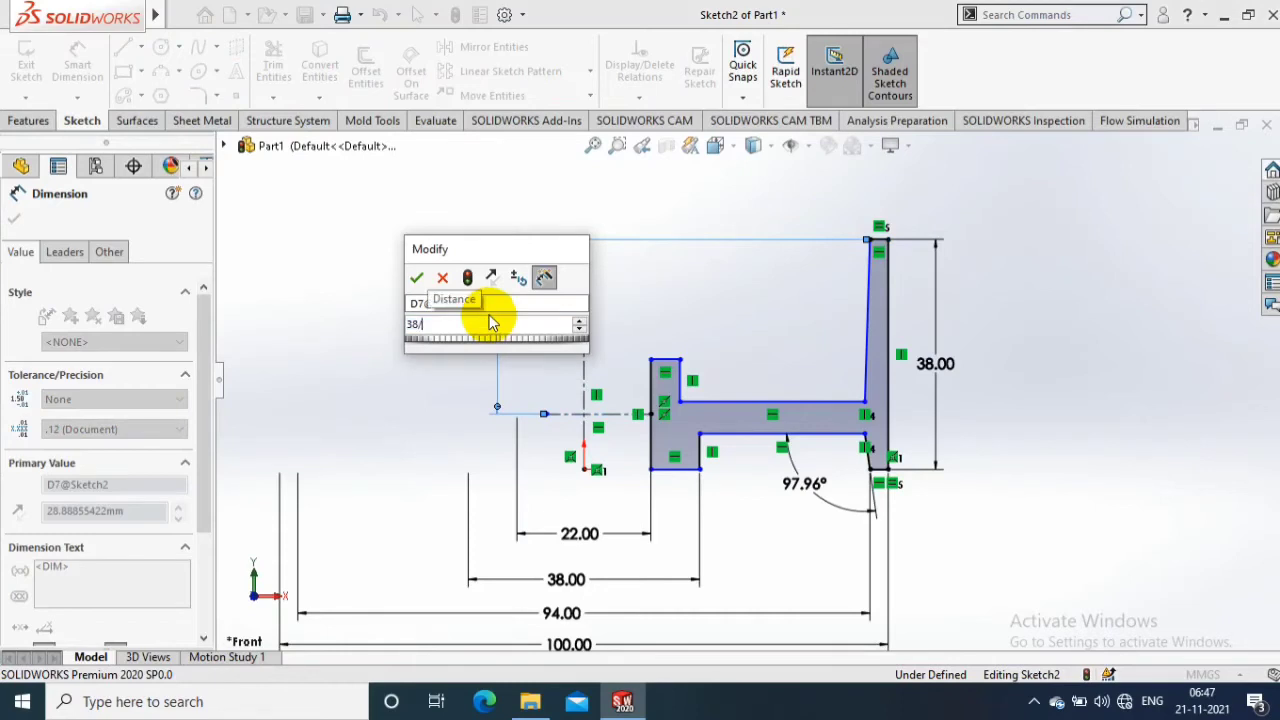
pyautogui.write('2')
pyautogui.press('Return')
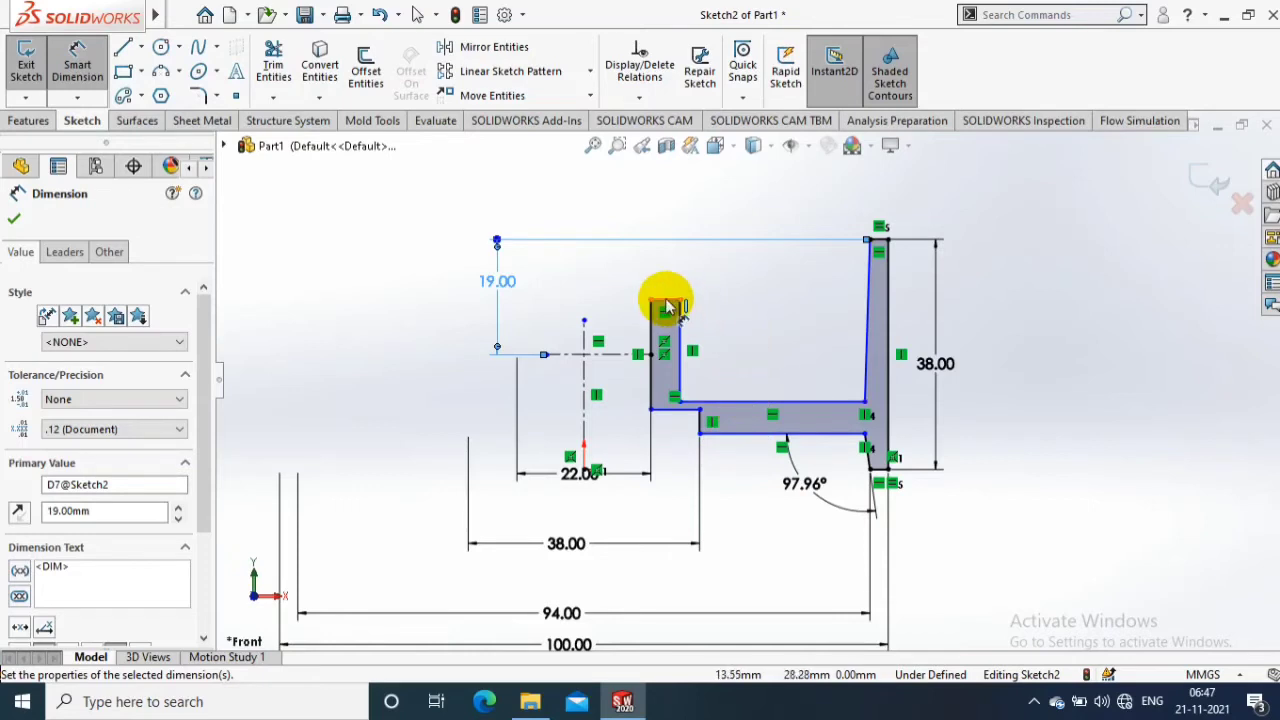
pyautogui.click(650, 418)
# - Set the left hub height to 42 mm
pyautogui.click(662, 410)
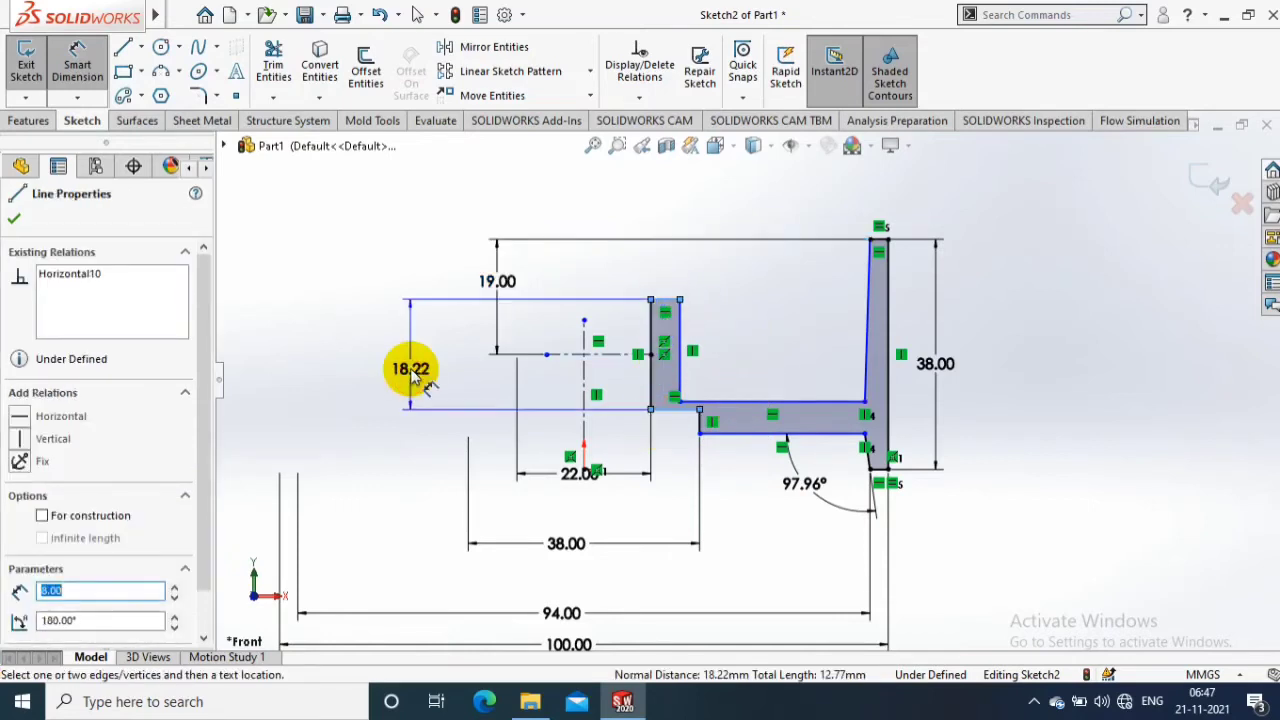
pyautogui.click(416, 373)
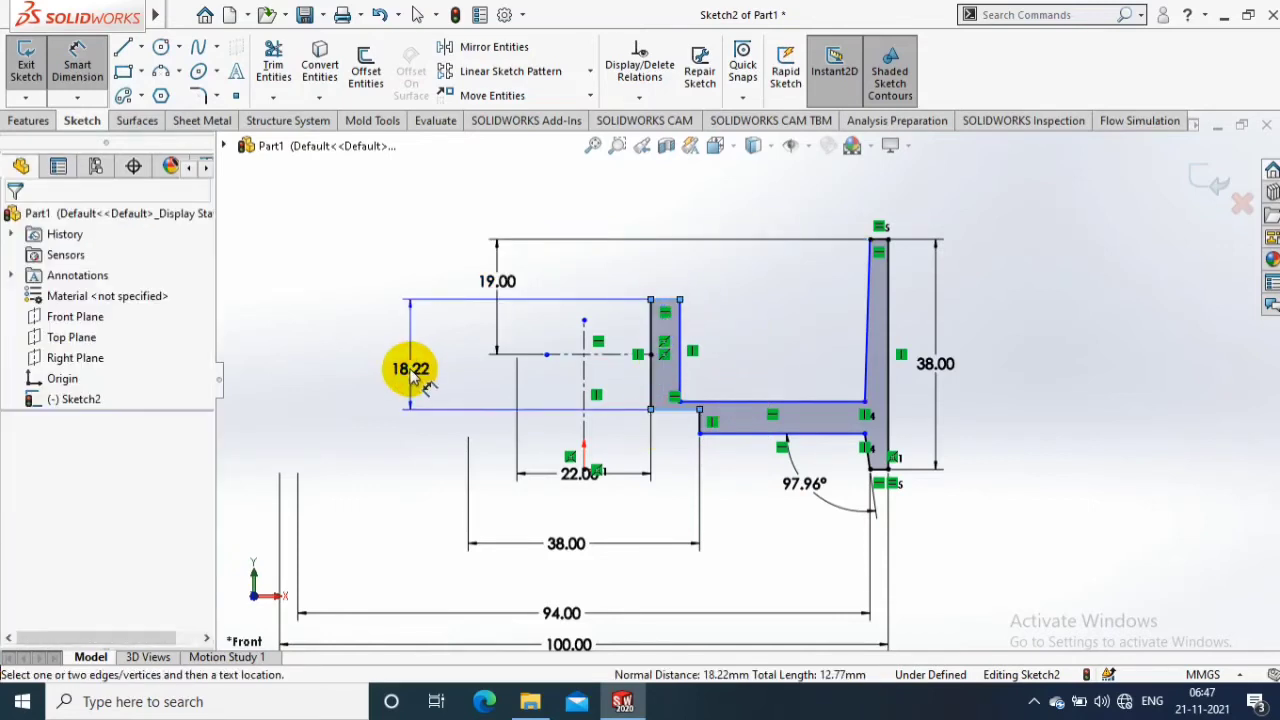
pyautogui.click(685, 360)
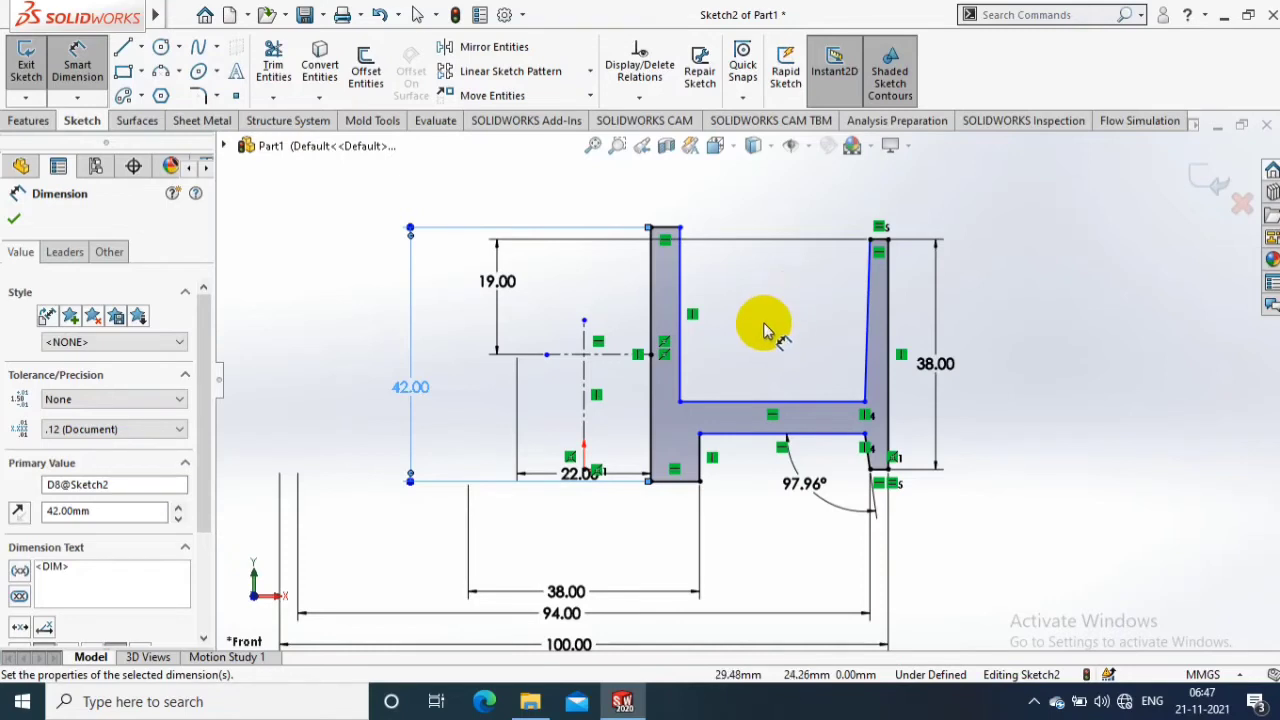
# - Dimension the web between its upper and lower edges as 10 mm thick
pyautogui.click(735, 408)
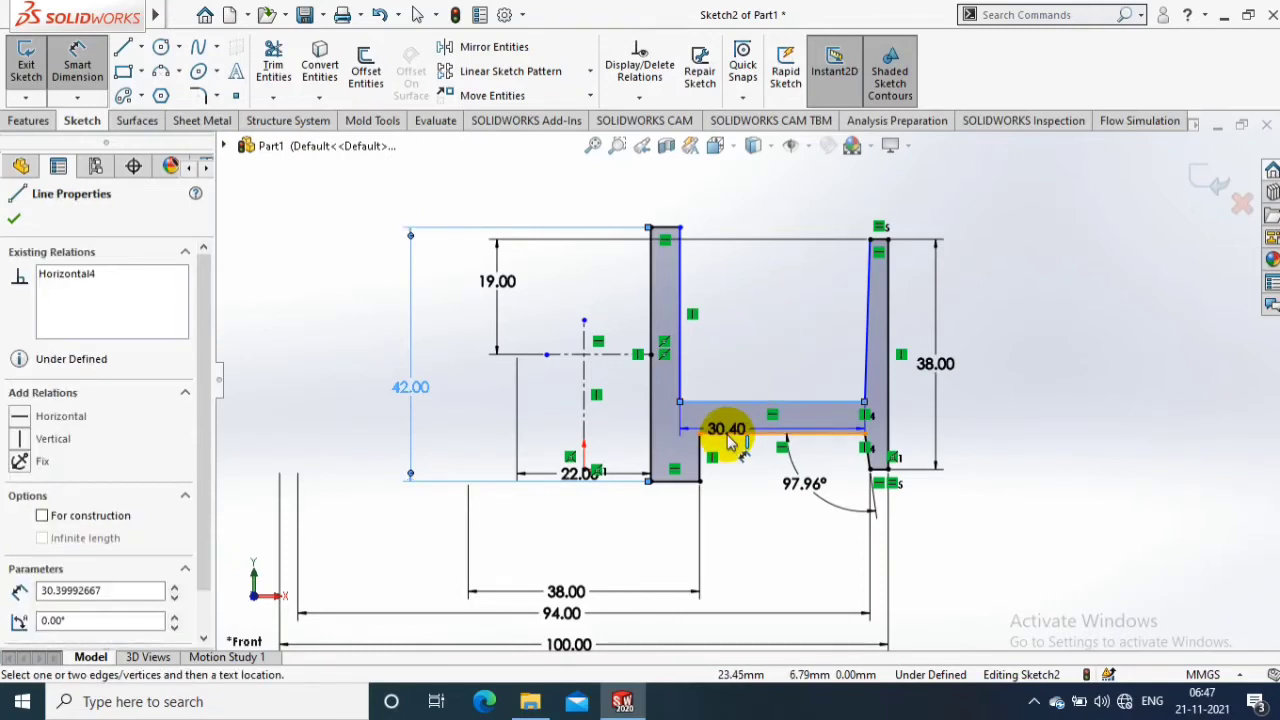
pyautogui.click(729, 436)
pyautogui.click(990, 425)
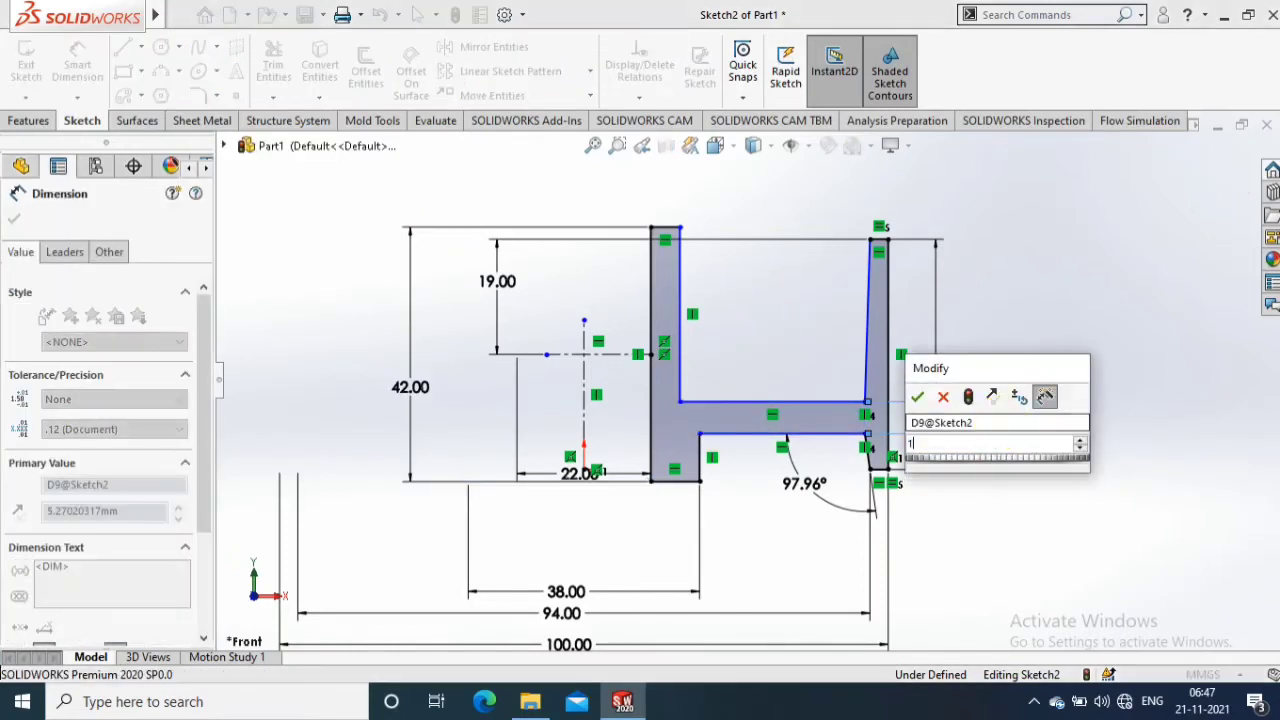
pyautogui.write('11111111111111111110')
pyautogui.press('Return')
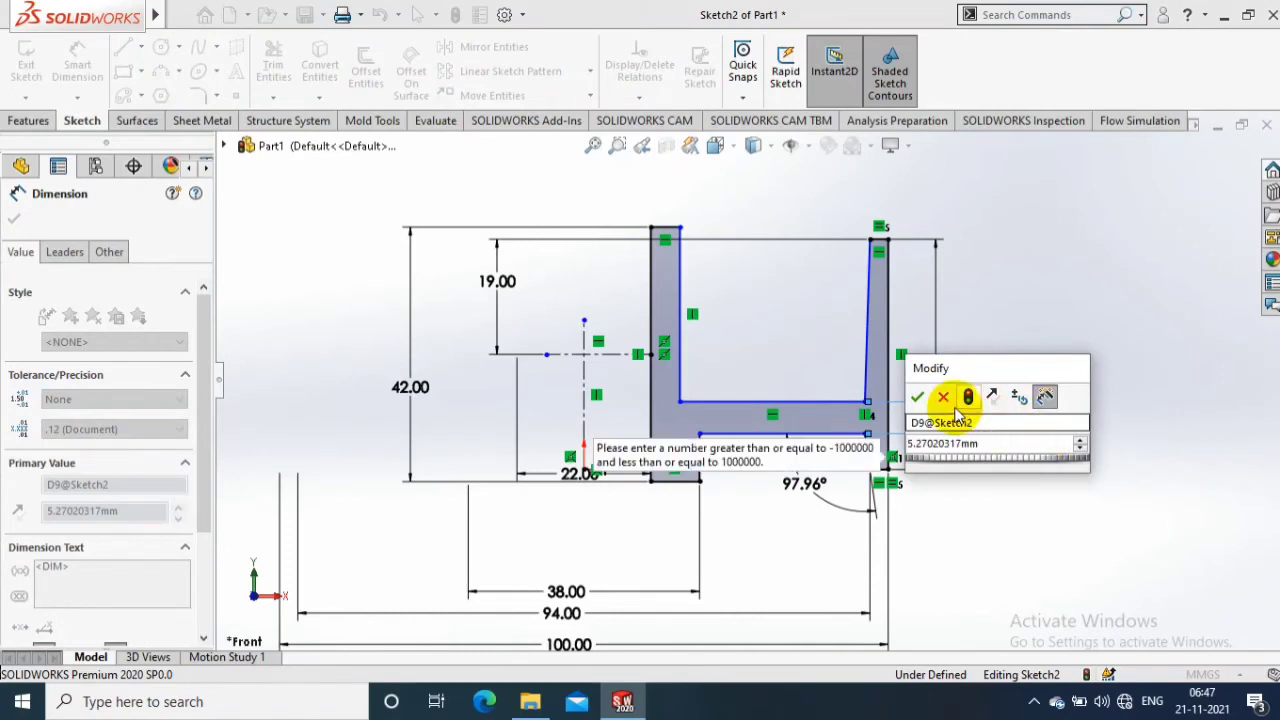
pyautogui.press('Return')
pyautogui.doubleClick(998, 425)
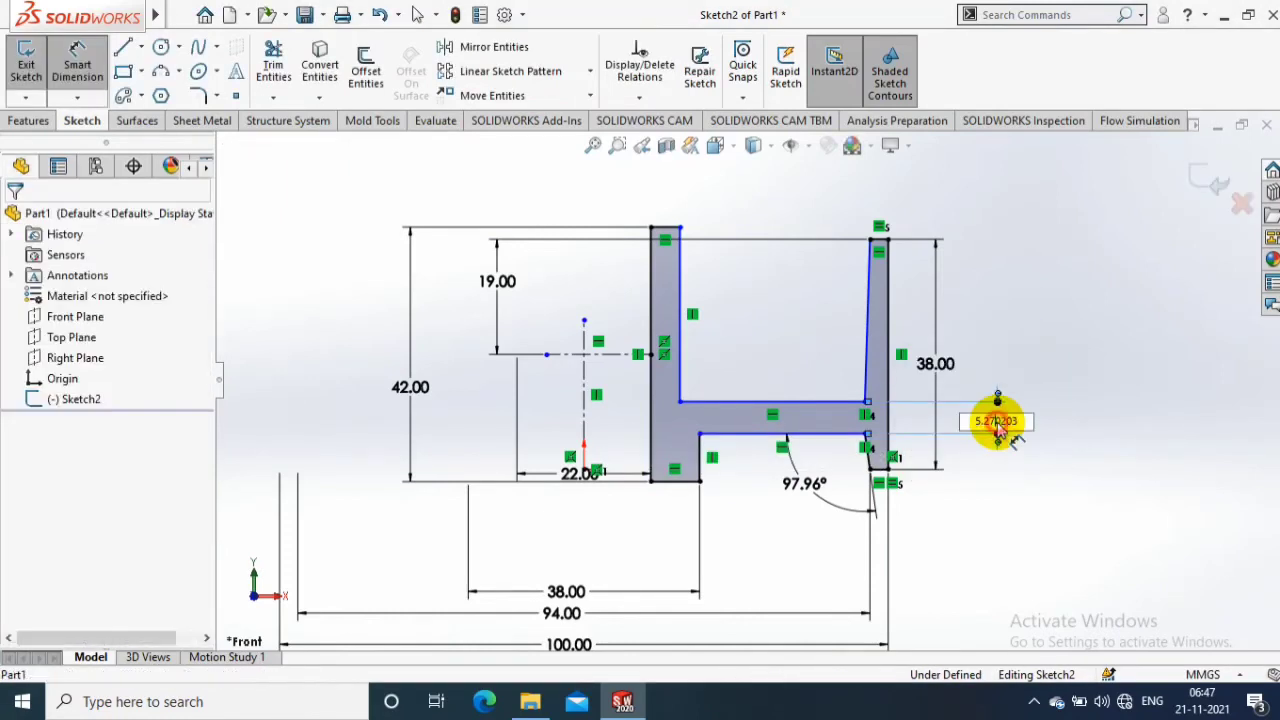
pyautogui.write('10')
pyautogui.press('Return')
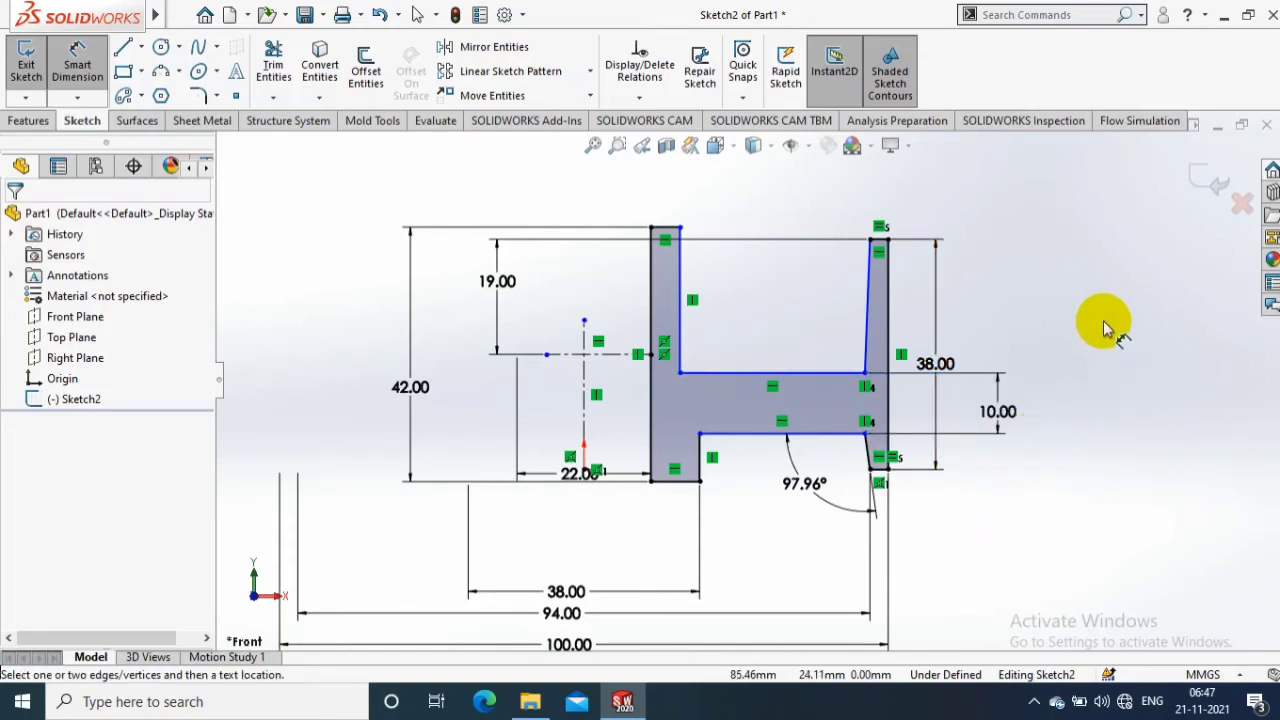
pyautogui.press('Escape')
# - Make the web's upper and lower edges symmetric about the horizontal centerline
pyautogui.click(614, 354)
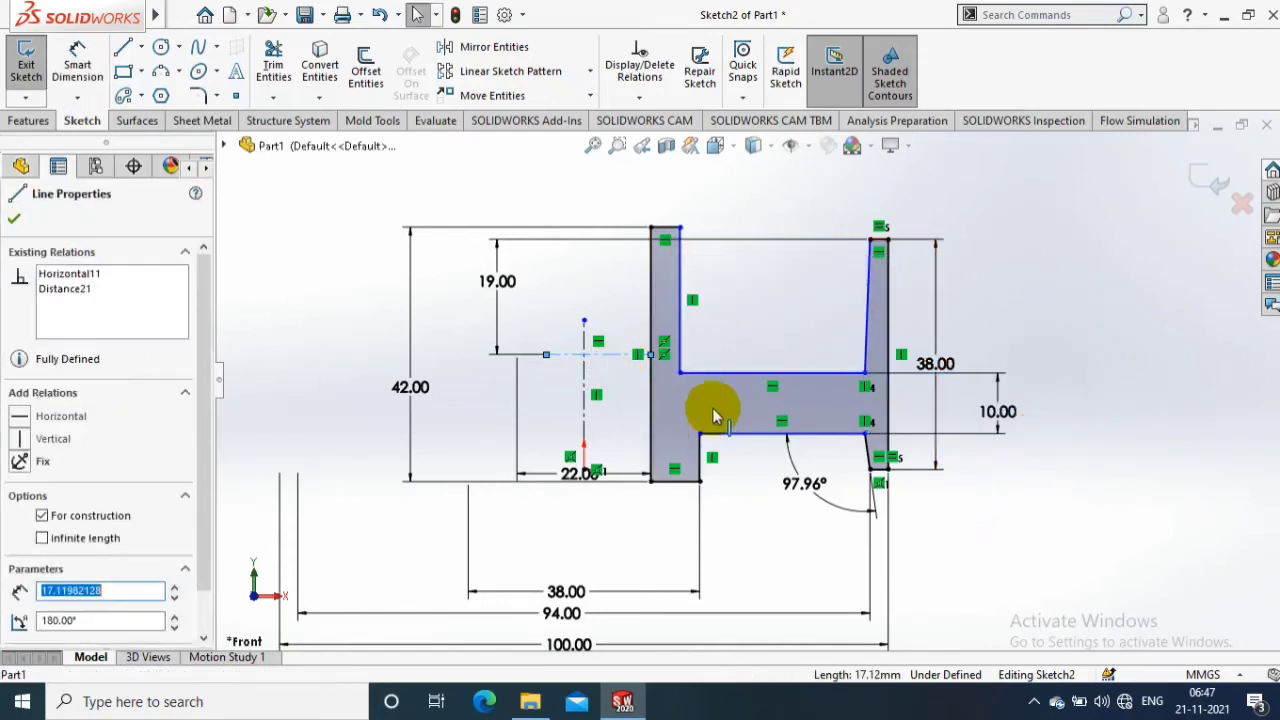
pyautogui.click(750, 375)
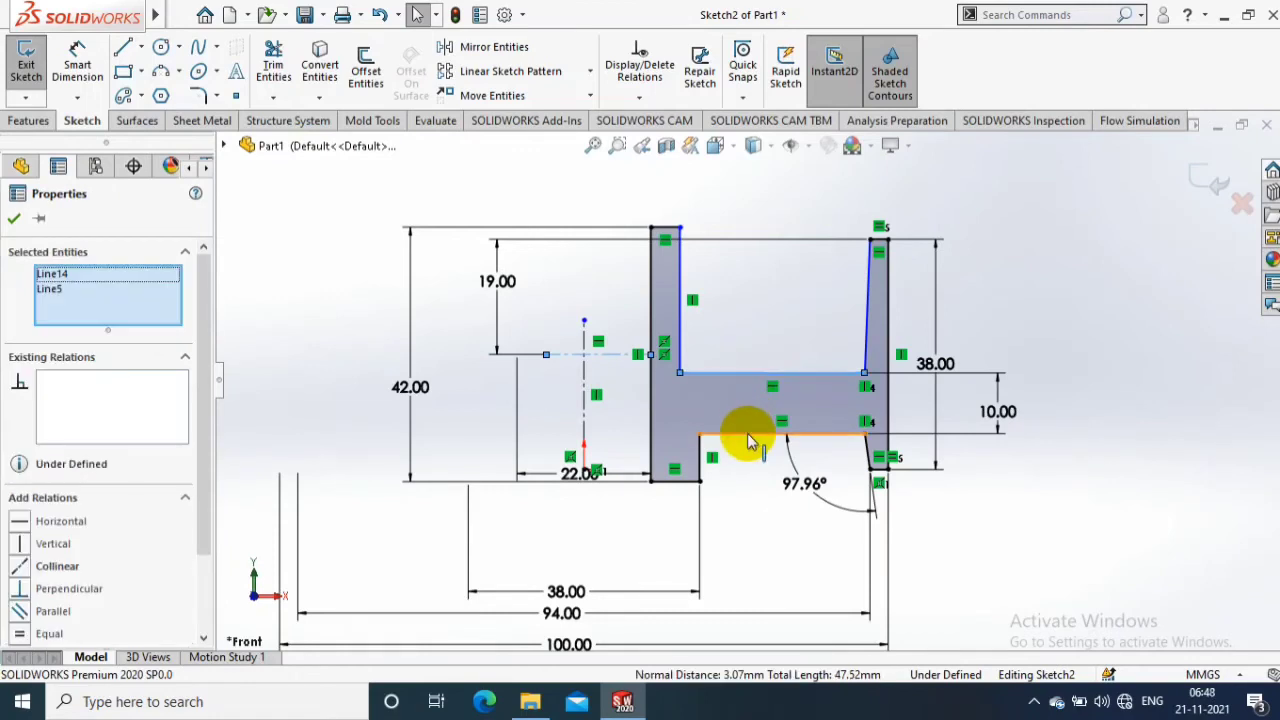
pyautogui.click(747, 433)
pyautogui.moveTo(205, 397); pyautogui.dragTo(200, 447)
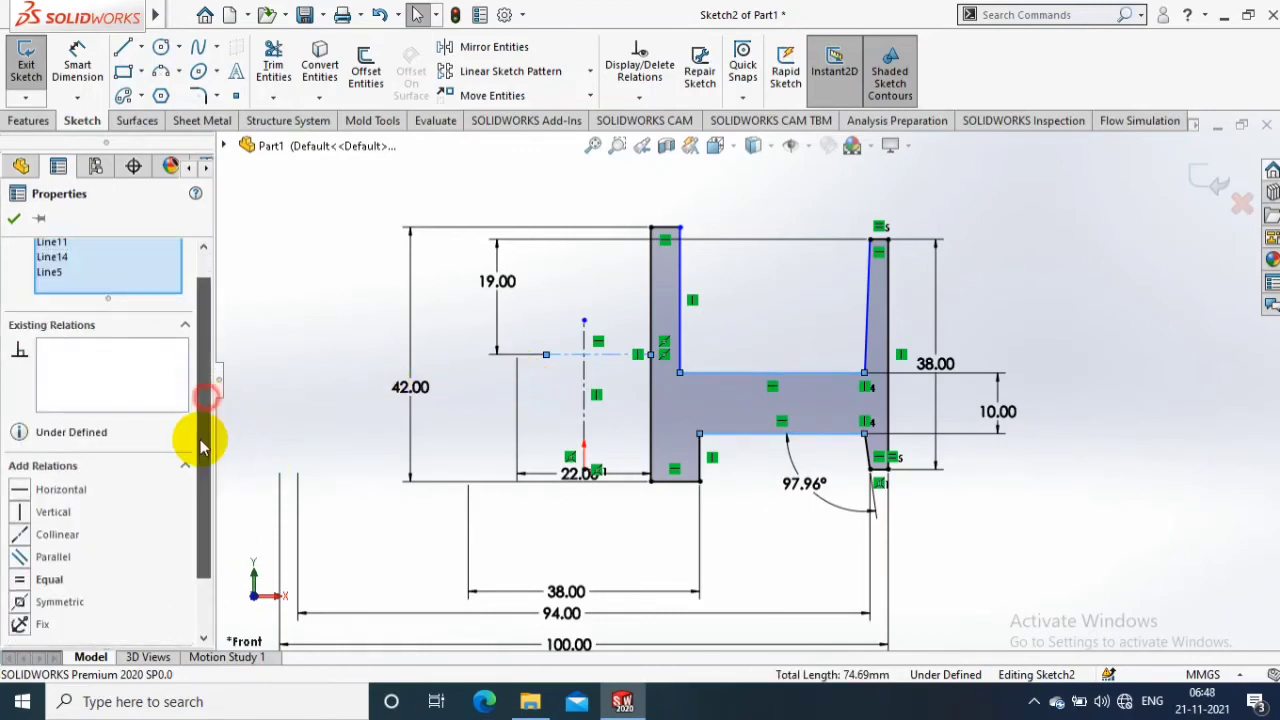
pyautogui.click(60, 601)
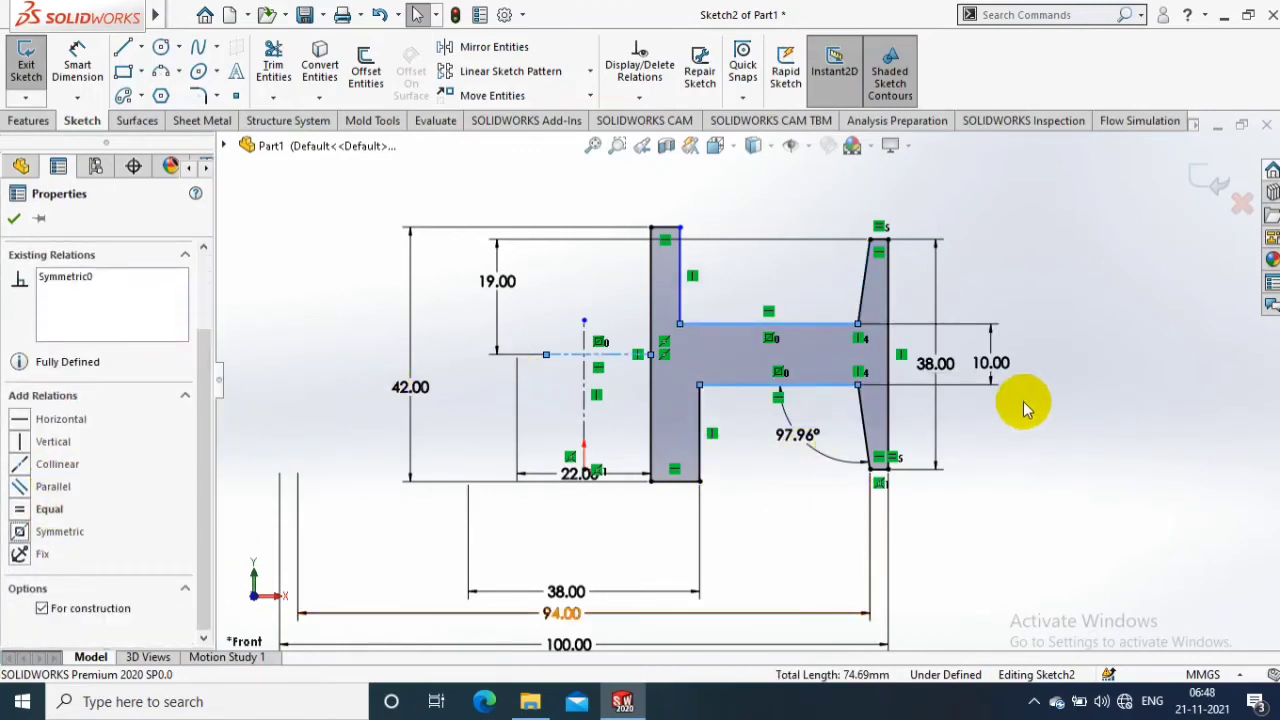
pyautogui.click(1014, 480)
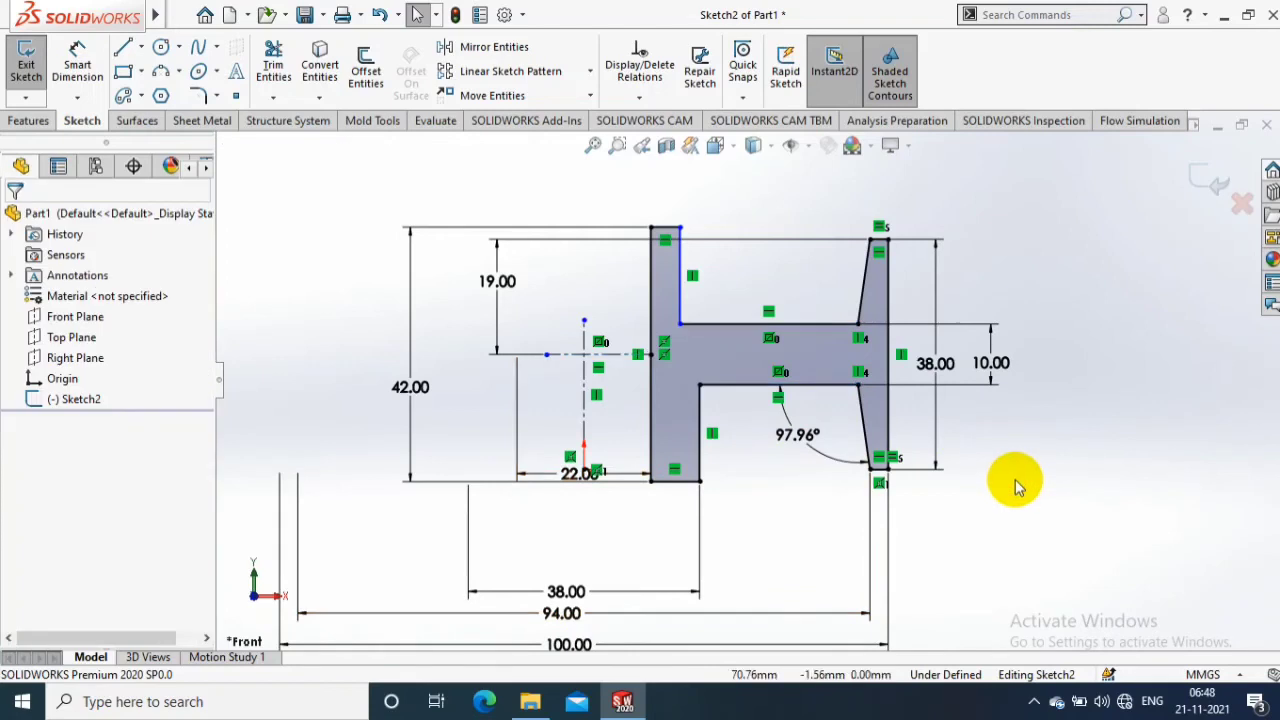
# - Make the hub's upper and lower right edges collinear
pyautogui.keyDown('ctrl'); pyautogui.click(679, 298); pyautogui.keyUp('ctrl')
pyautogui.click(51, 566)
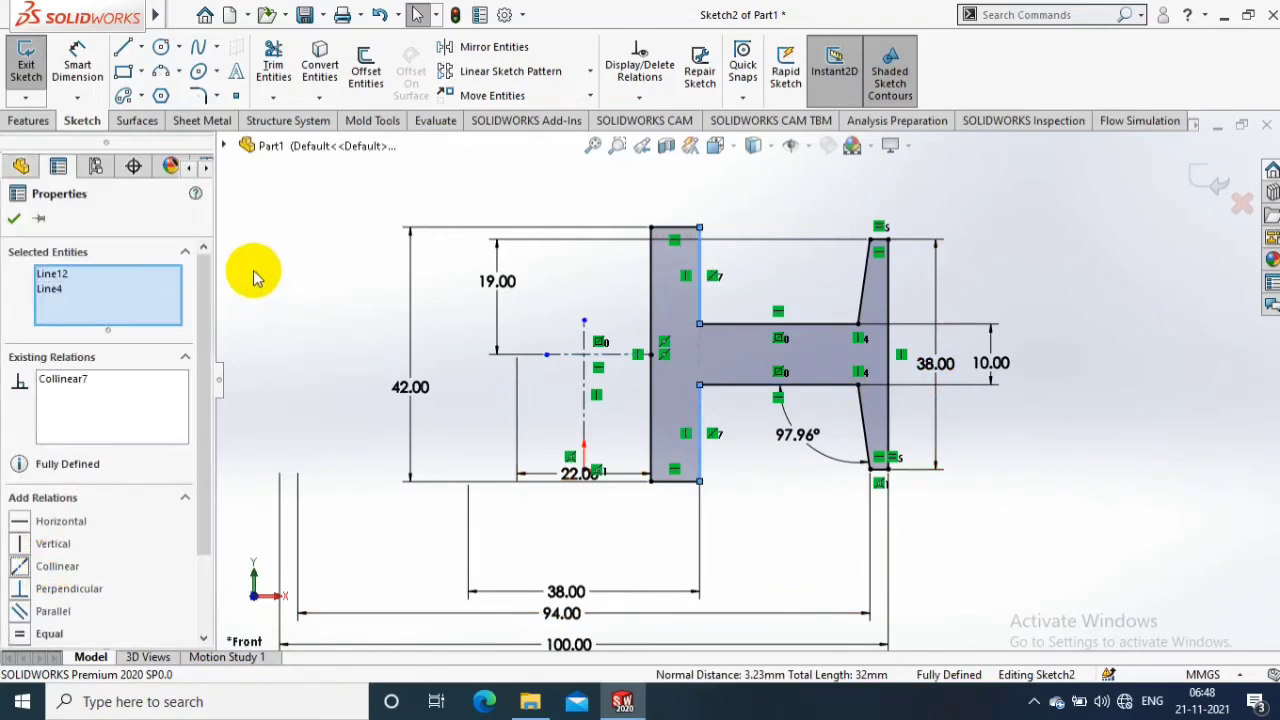
pyautogui.click(14, 218)
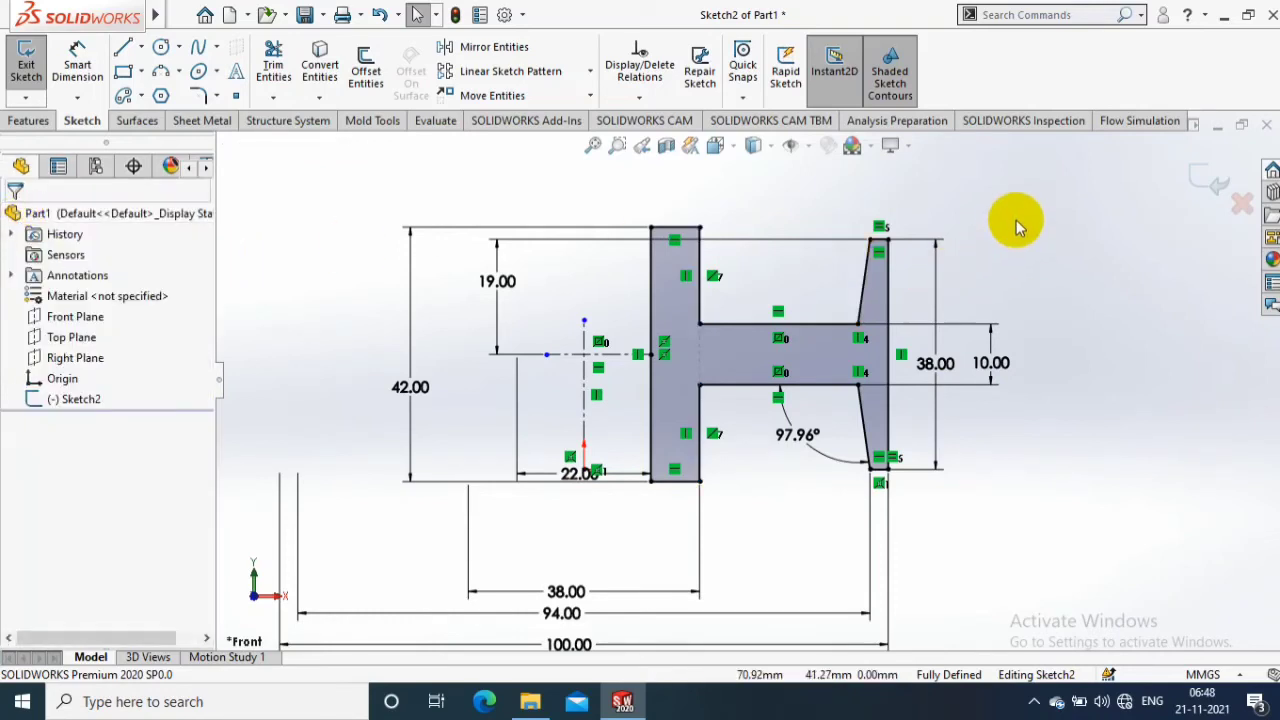
# - Add 2 mm sketch fillets (R2.00) to the four inner corners where the web meets hub and flange
pyautogui.click(198, 95)
pyautogui.scroll(-3, 574, 315)
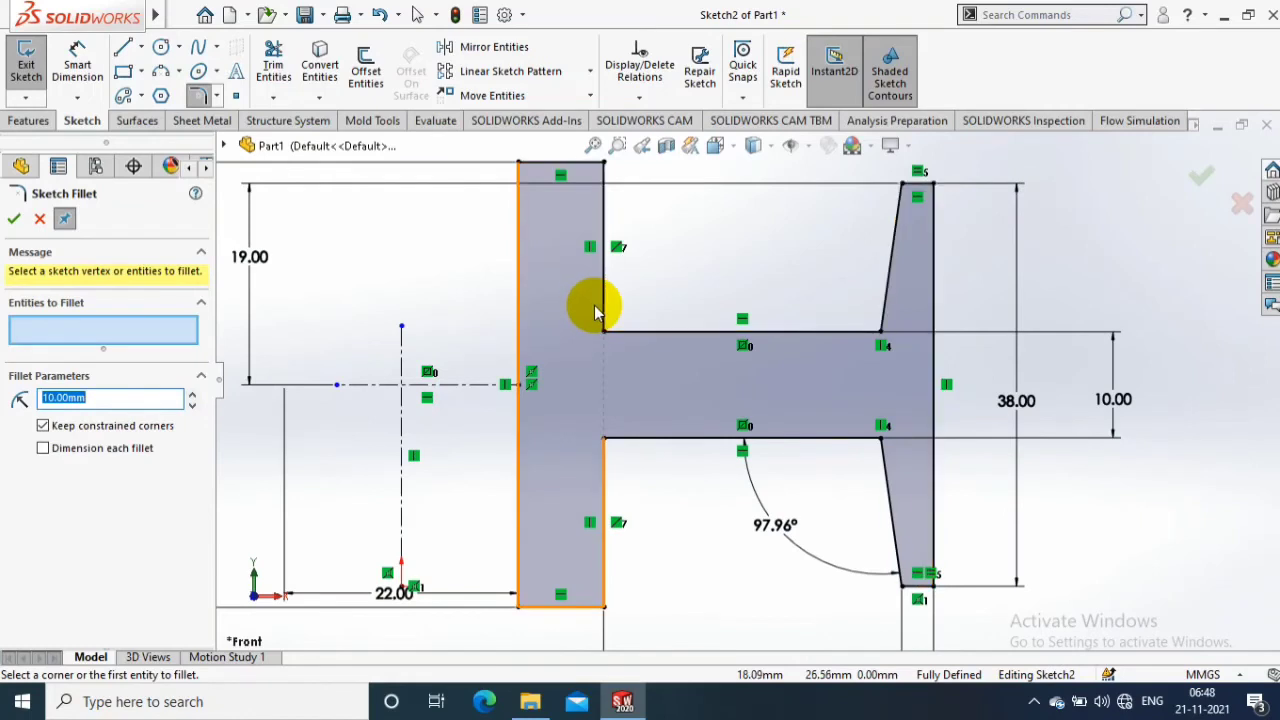
pyautogui.write('2')
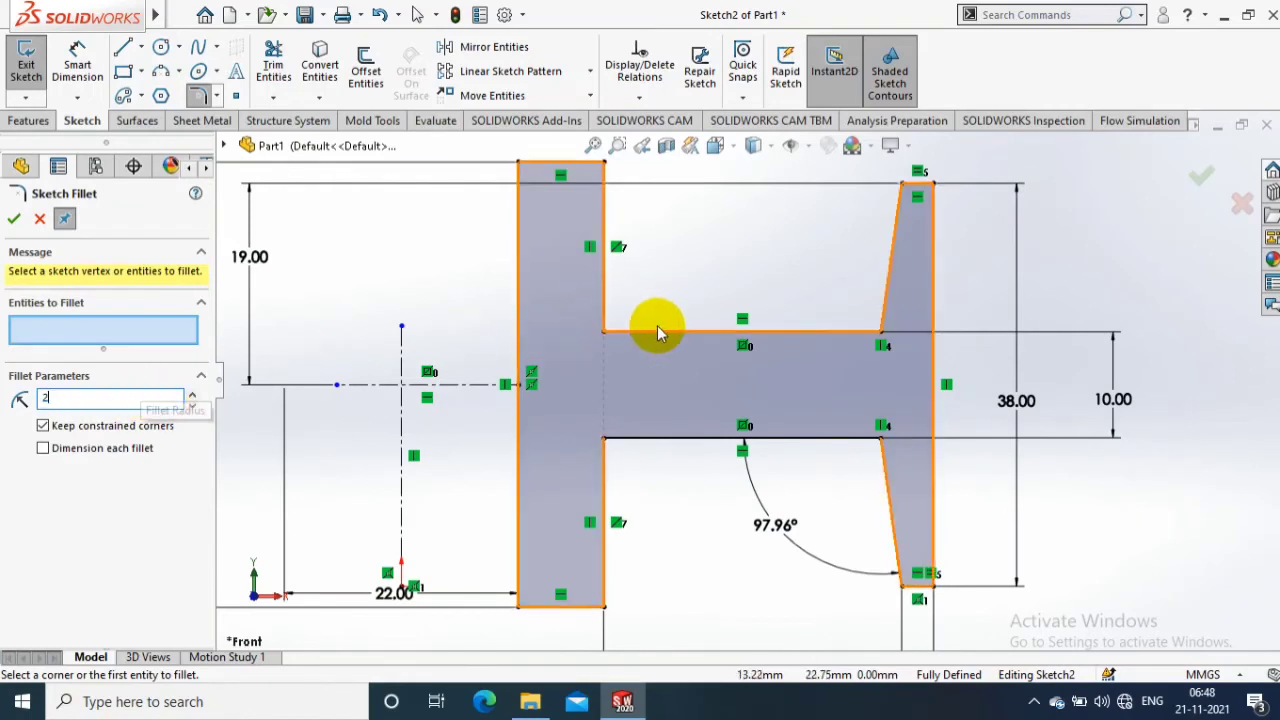
pyautogui.click(612, 330)
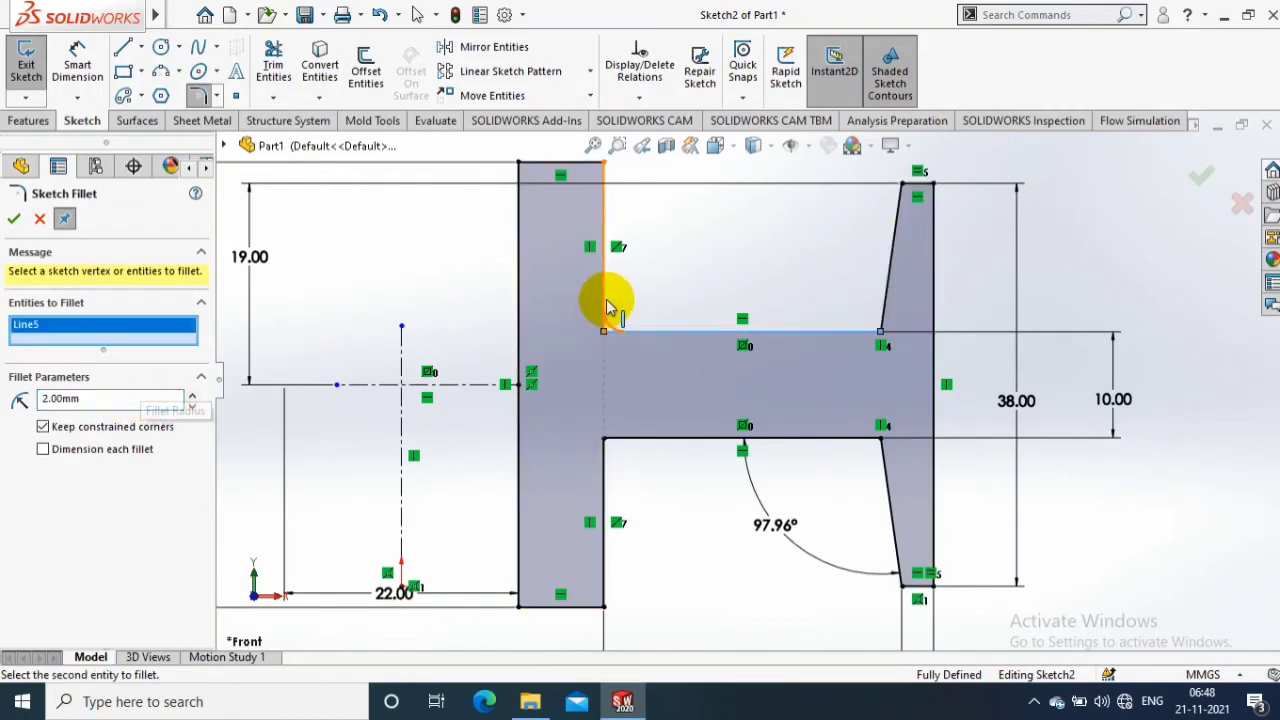
pyautogui.click(886, 300)
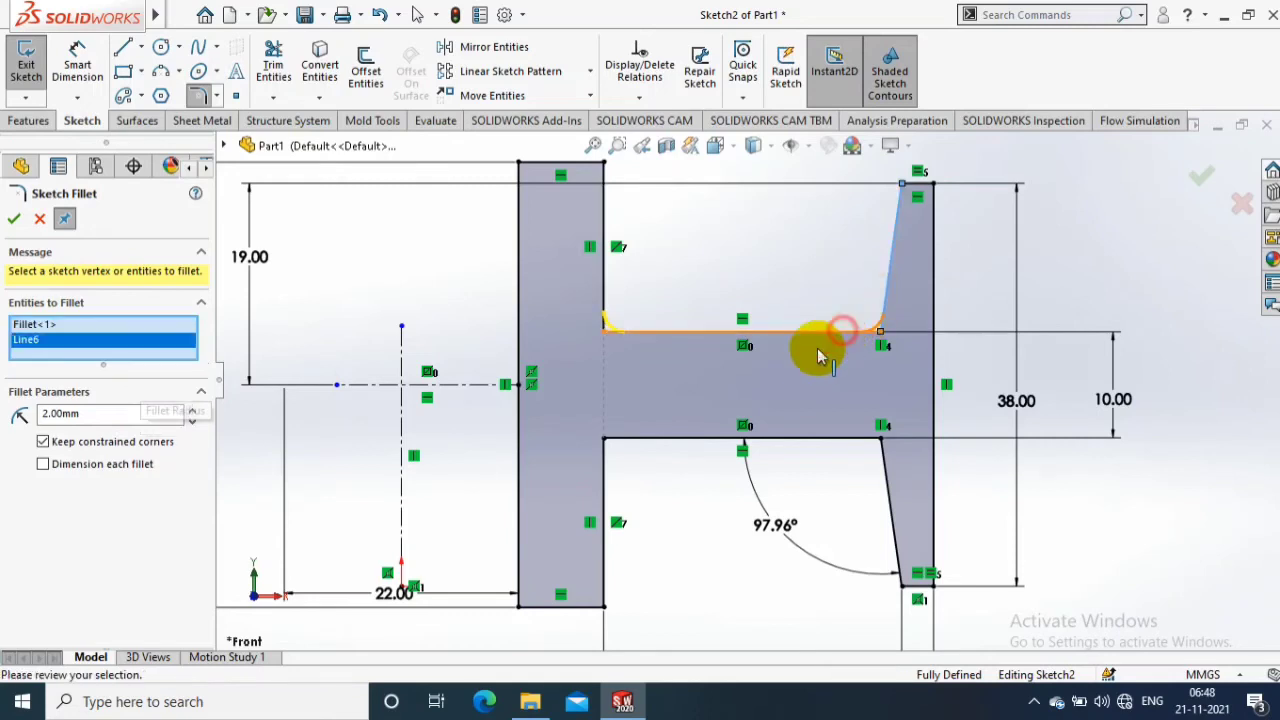
pyautogui.click(873, 474)
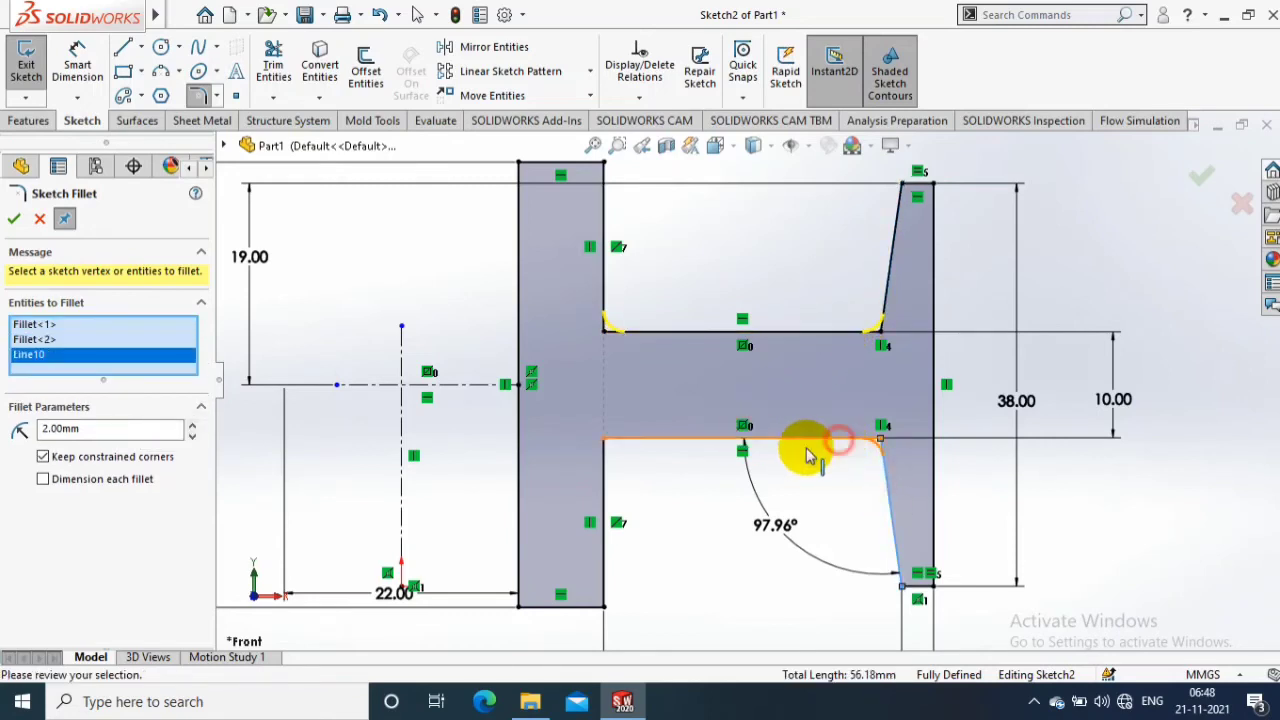
pyautogui.click(606, 482)
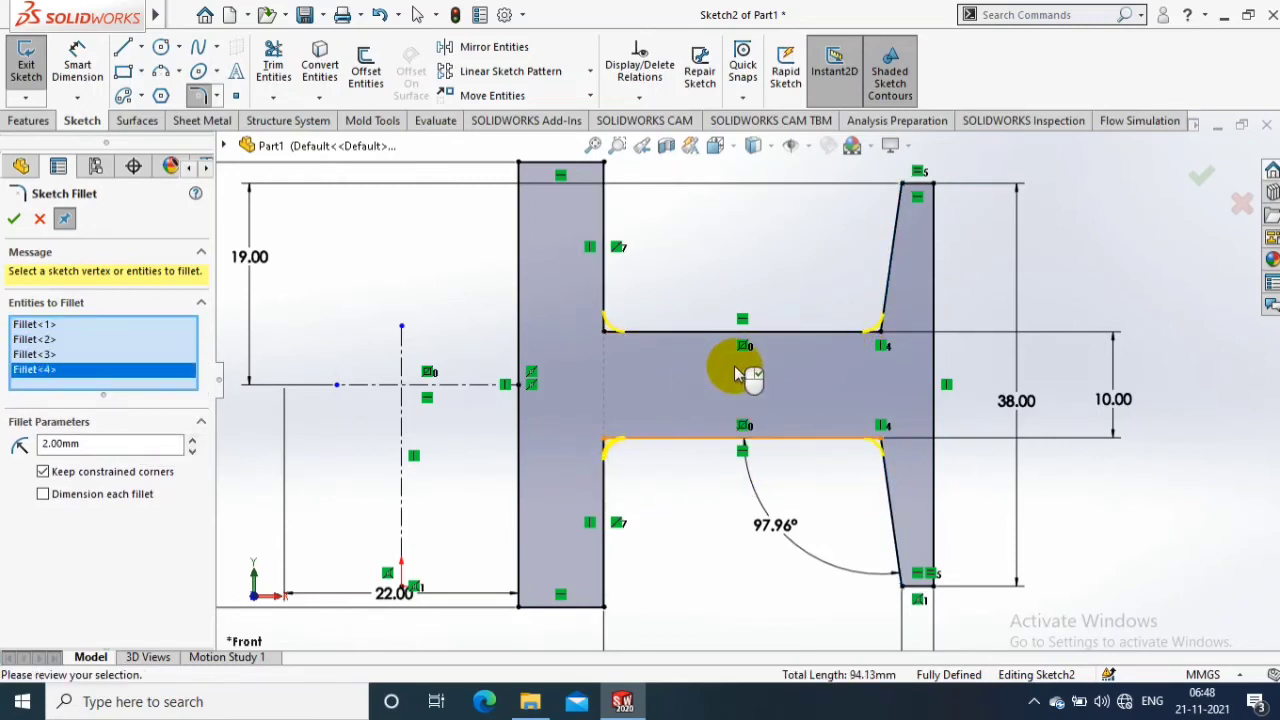
pyautogui.scroll(2, 740, 368)
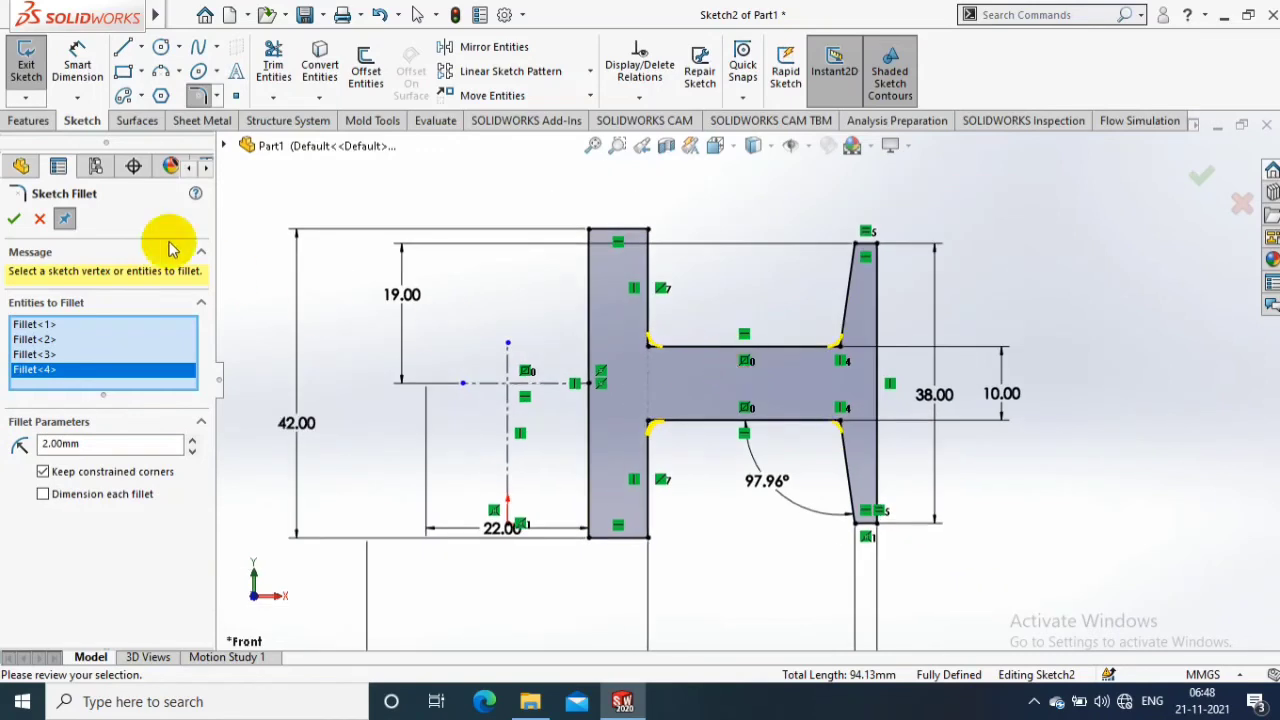
pyautogui.click(13, 222)
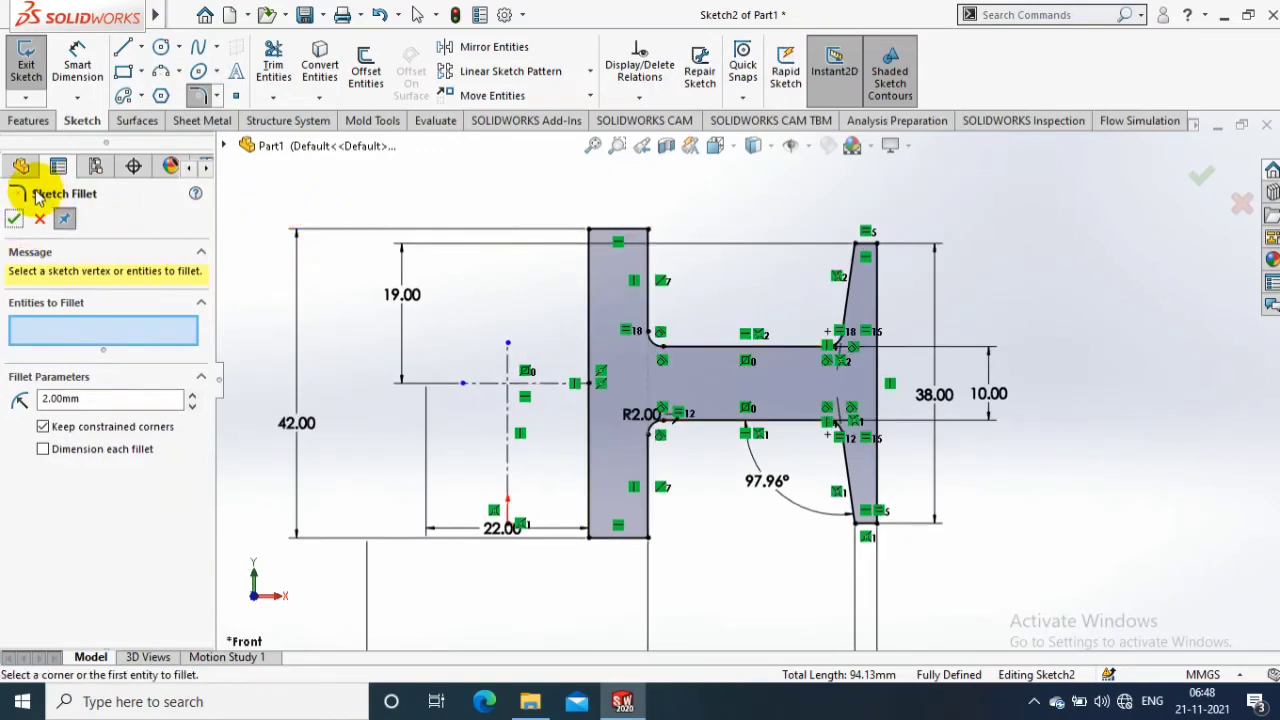
pyautogui.click(14, 219)
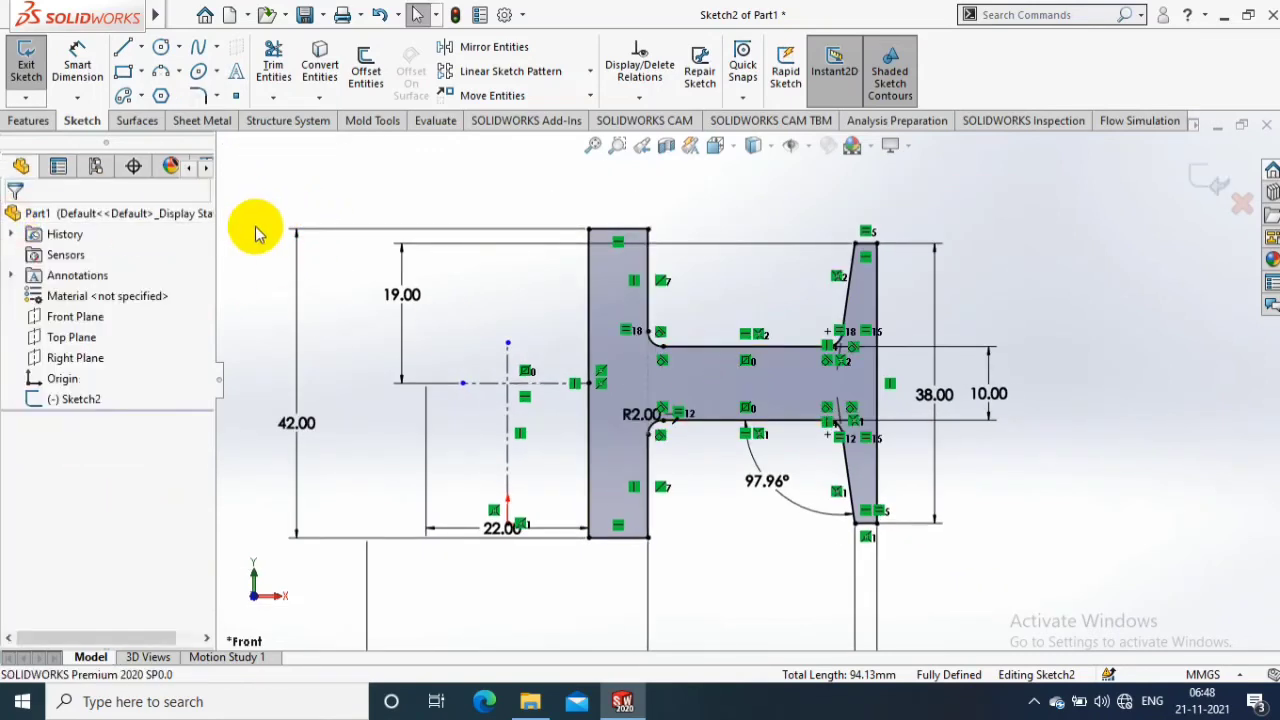
# - Exit the sketch and revolve Sketch2 360° about its vertical centerline to create Revolve1
pyautogui.click(25, 55)
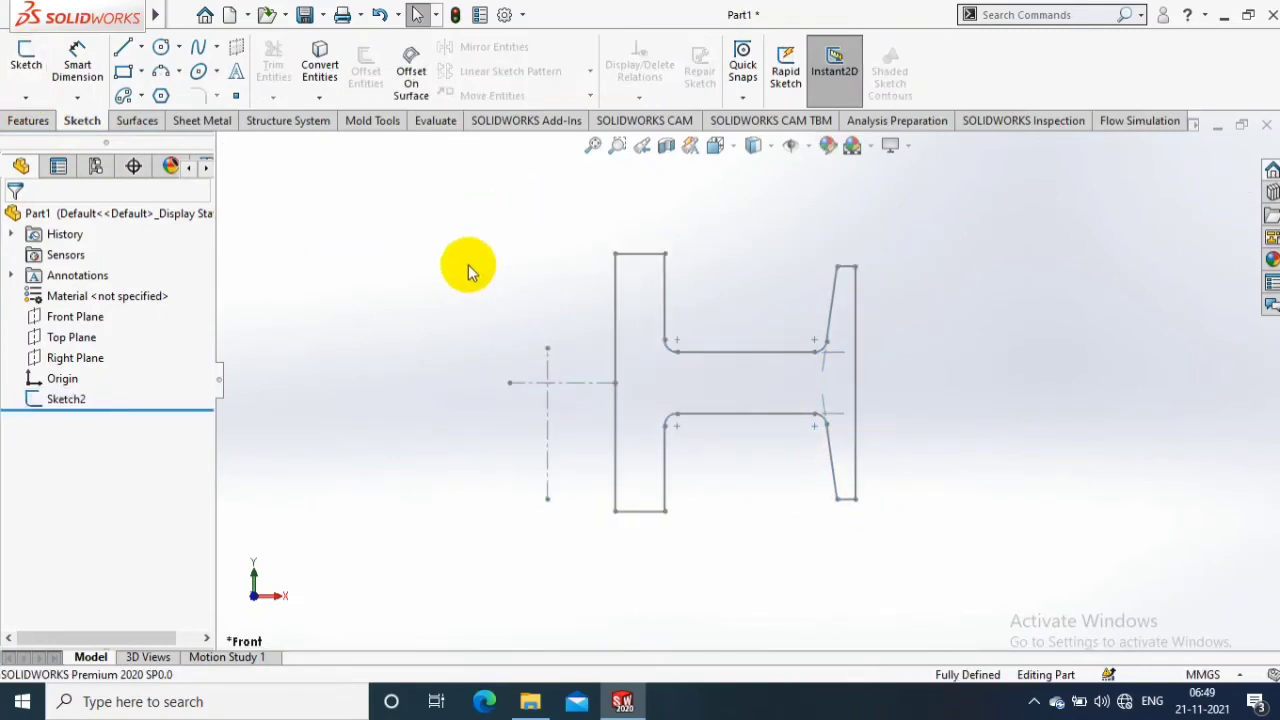
pyautogui.click(29, 120)
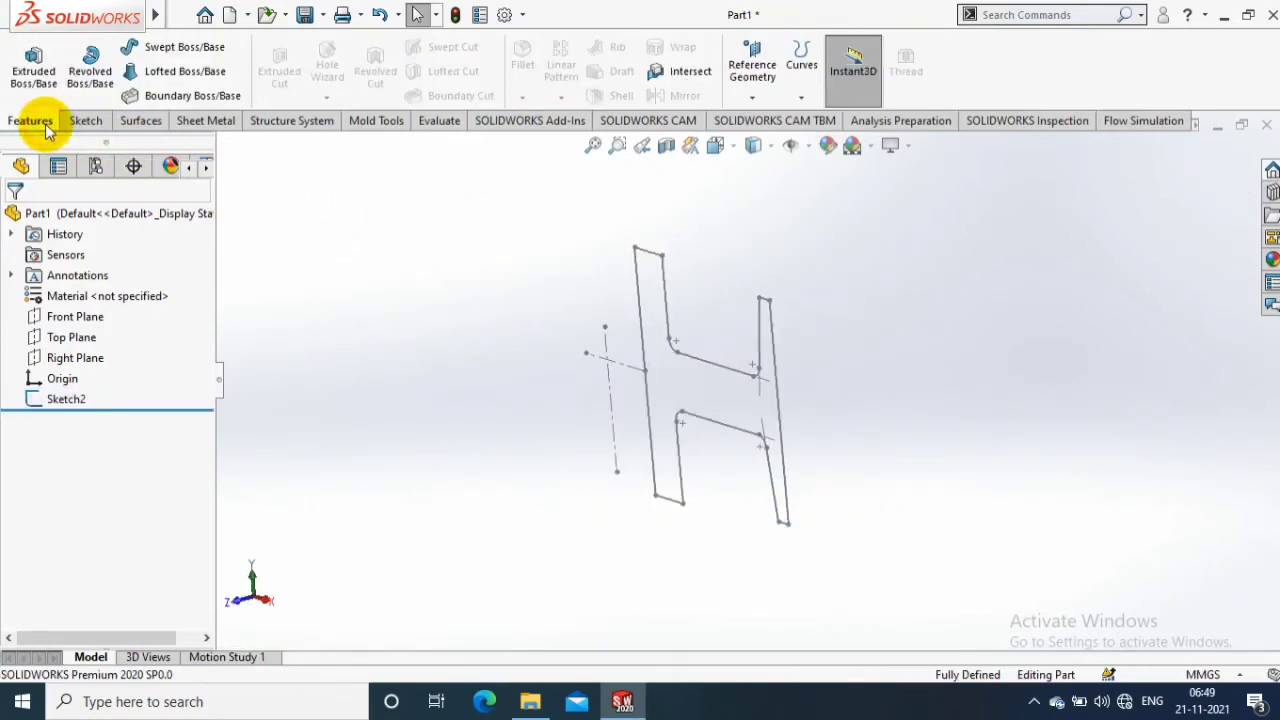
pyautogui.click(92, 75)
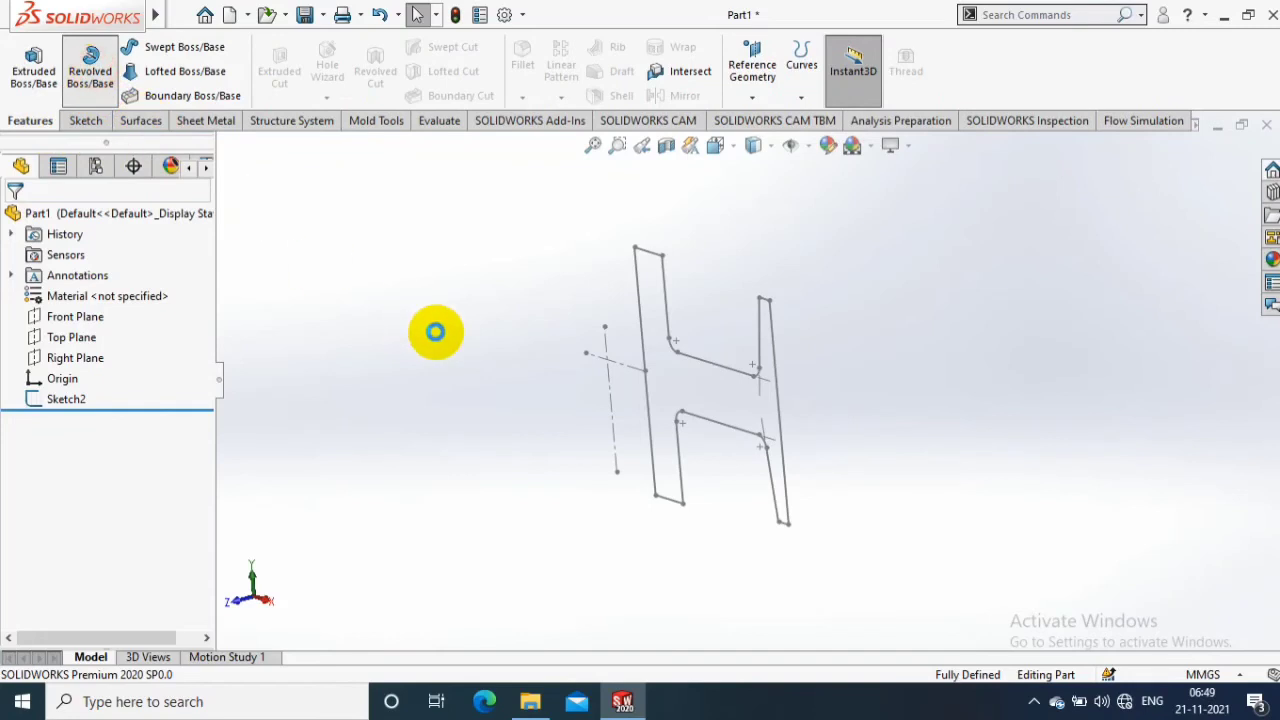
pyautogui.click(614, 424)
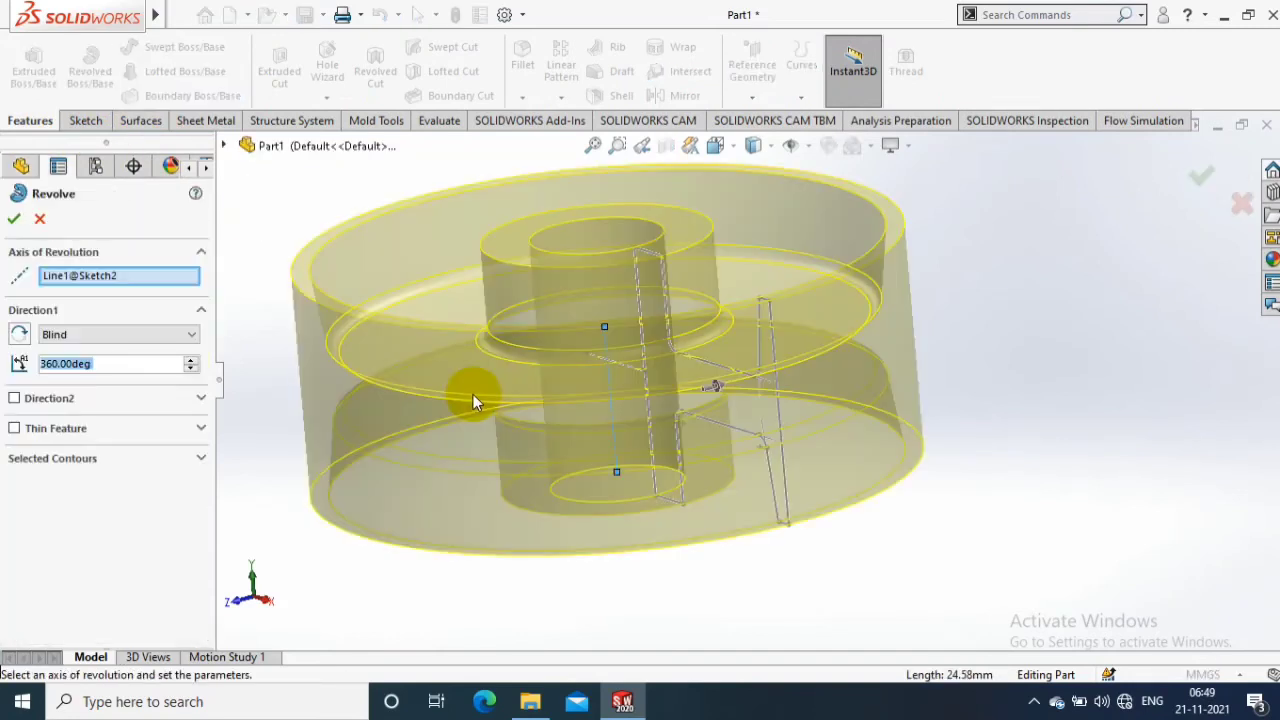
pyautogui.click(14, 220)
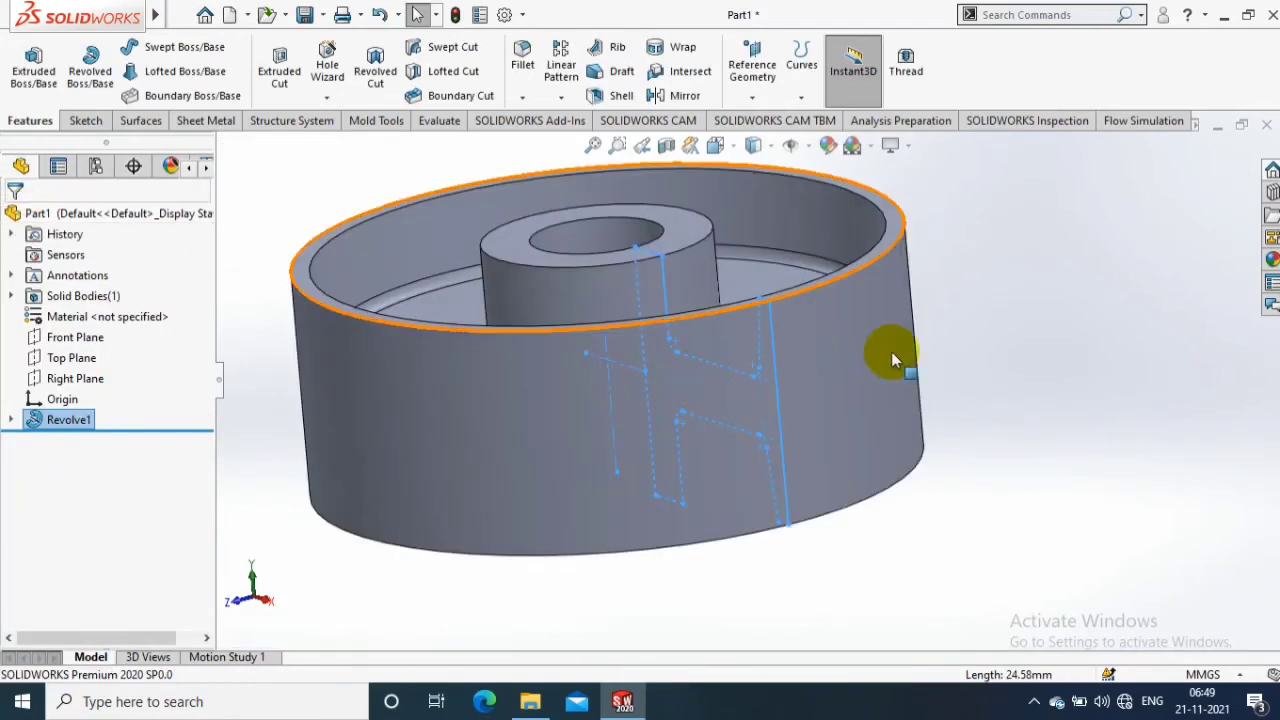
pyautogui.click(1010, 278)
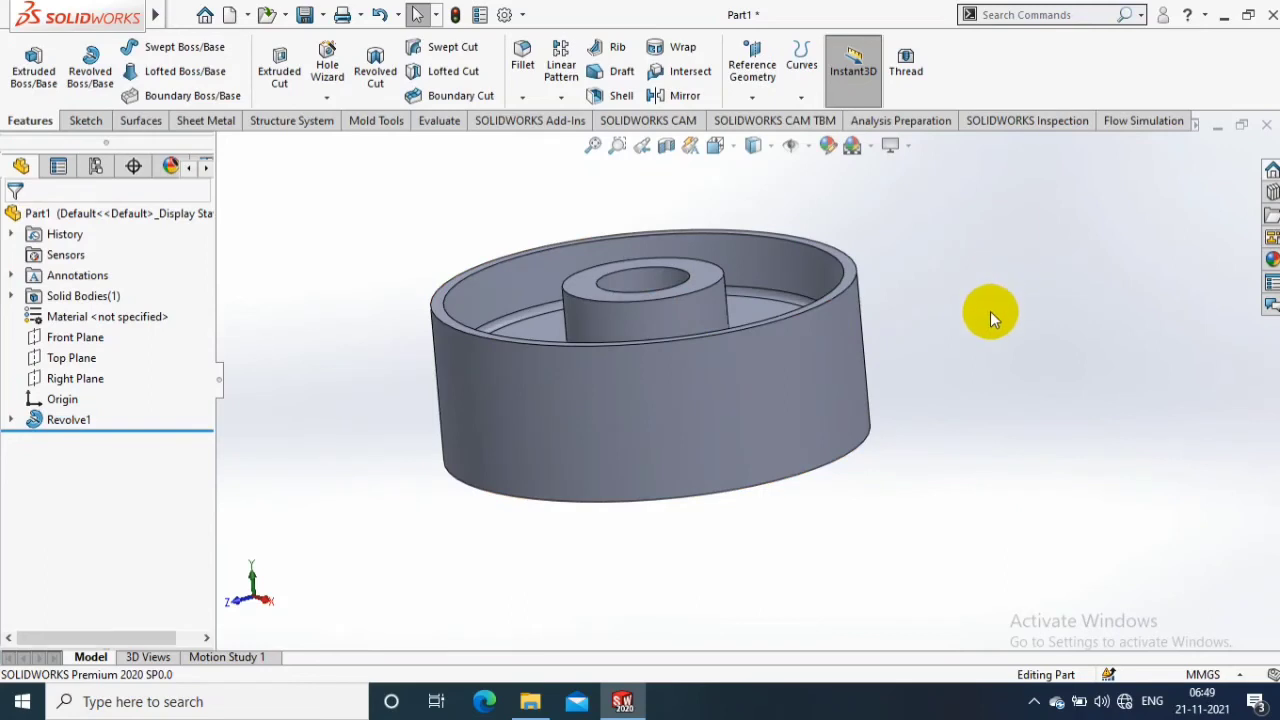
pyautogui.moveTo(990, 315)
pyautogui.mouseDown(button='middle')
pyautogui.moveTo(1037, 371)
pyautogui.moveTo(843, 263)
pyautogui.mouseUp(button='middle')
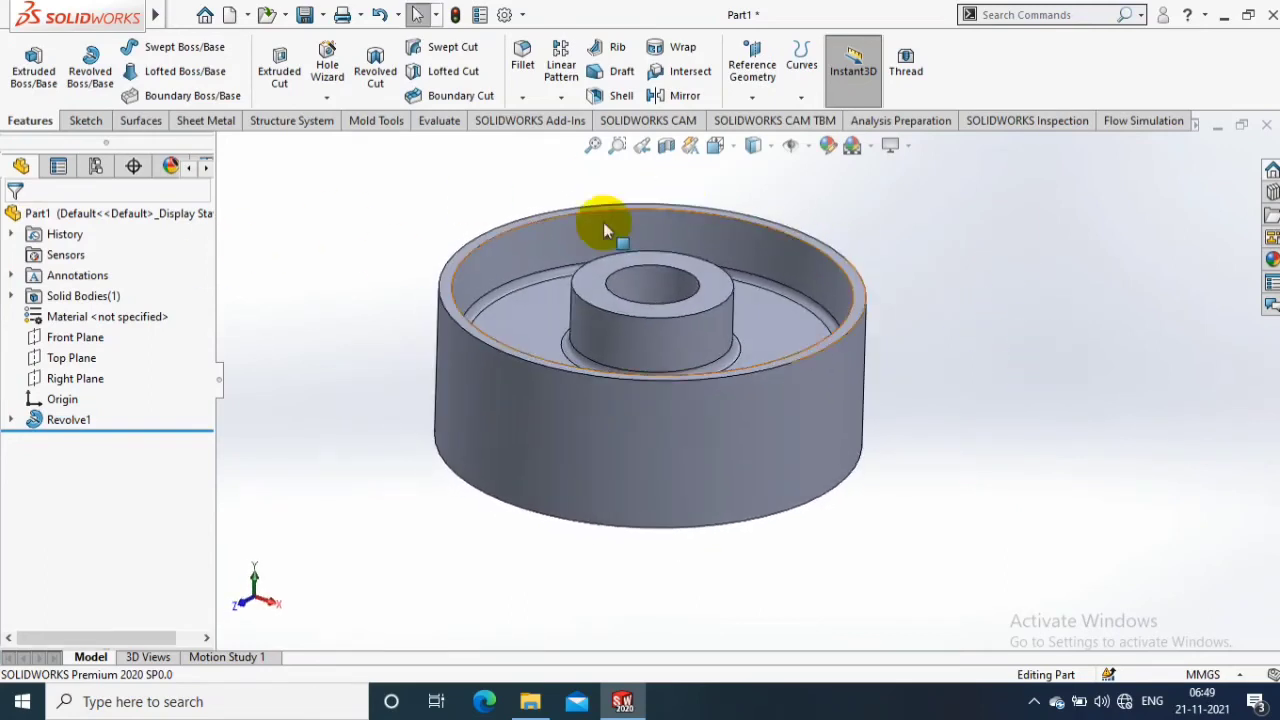
pyautogui.click(666, 147)
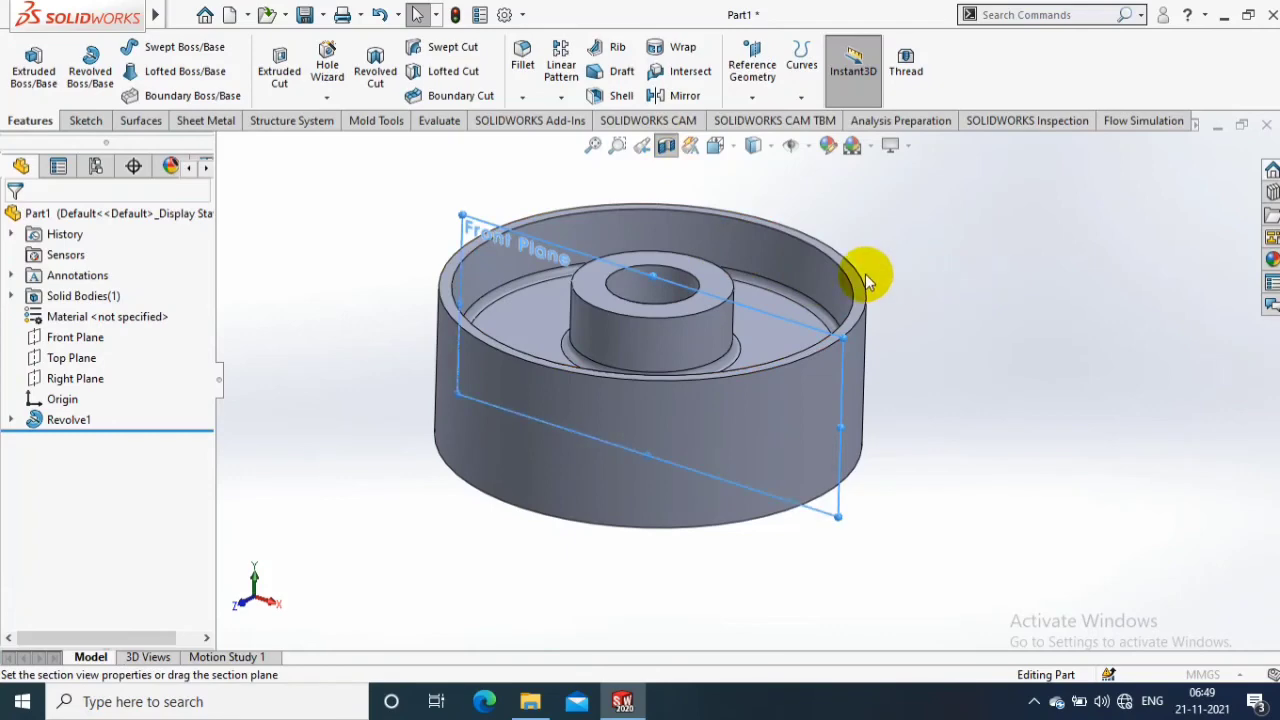
pyautogui.moveTo(1023, 351); pyautogui.dragTo(948, 385, button='middle')
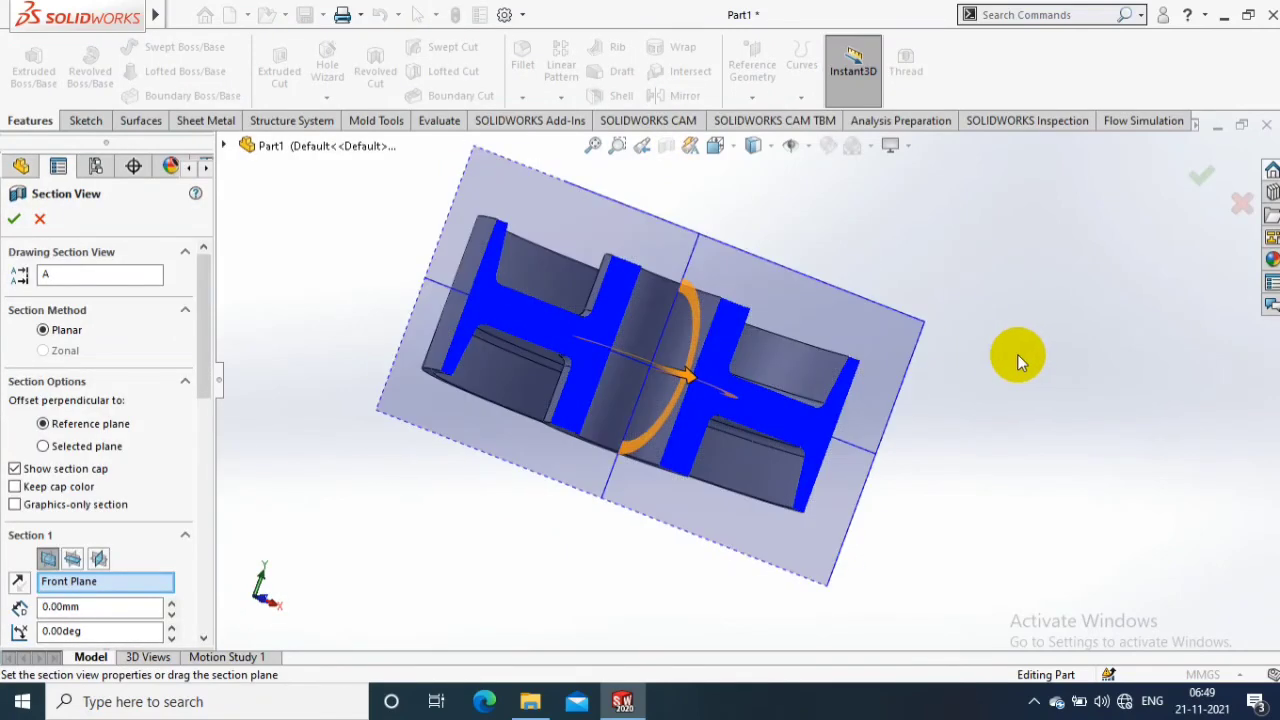
pyautogui.click(14, 222)
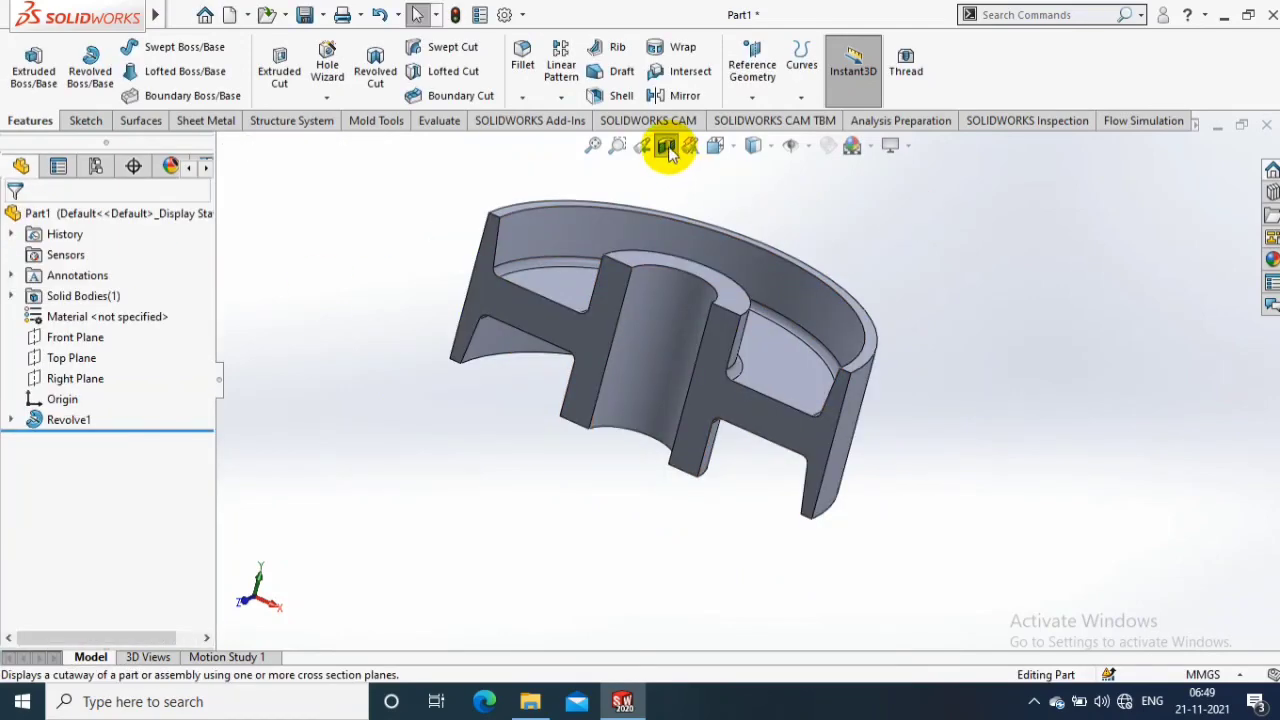
pyautogui.click(667, 148)
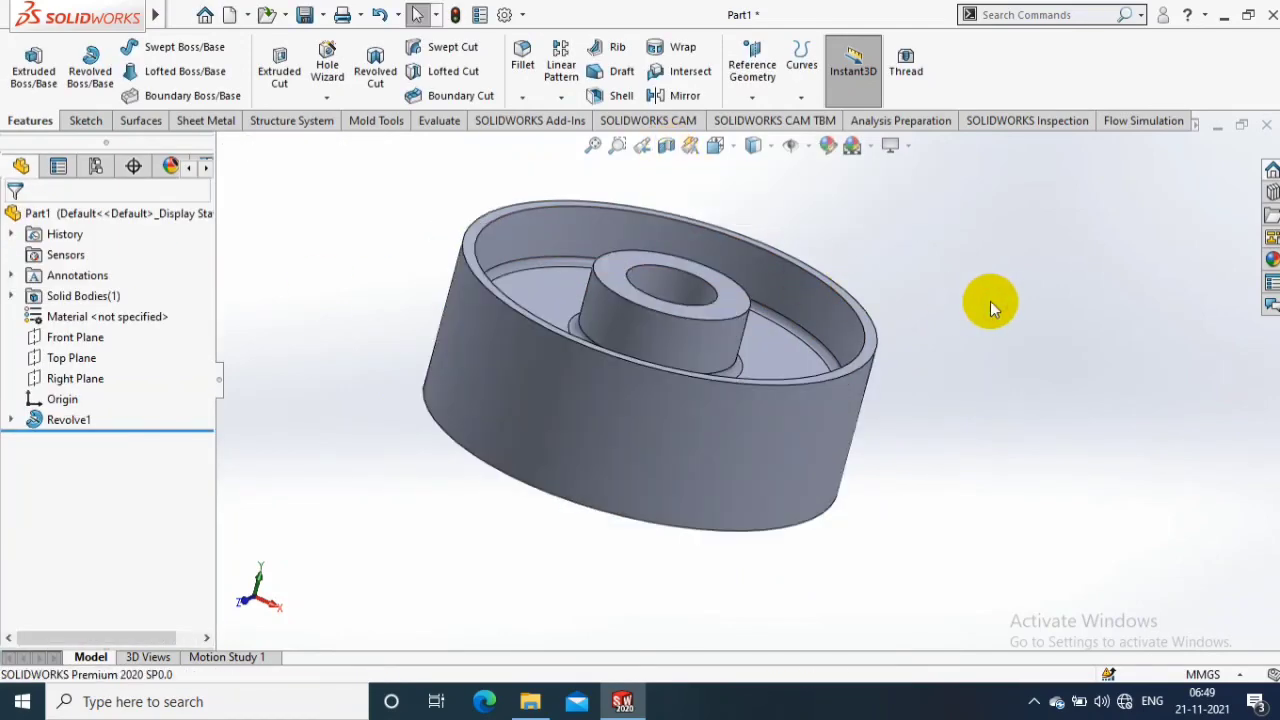
pyautogui.hotkey('ctrl', '7')
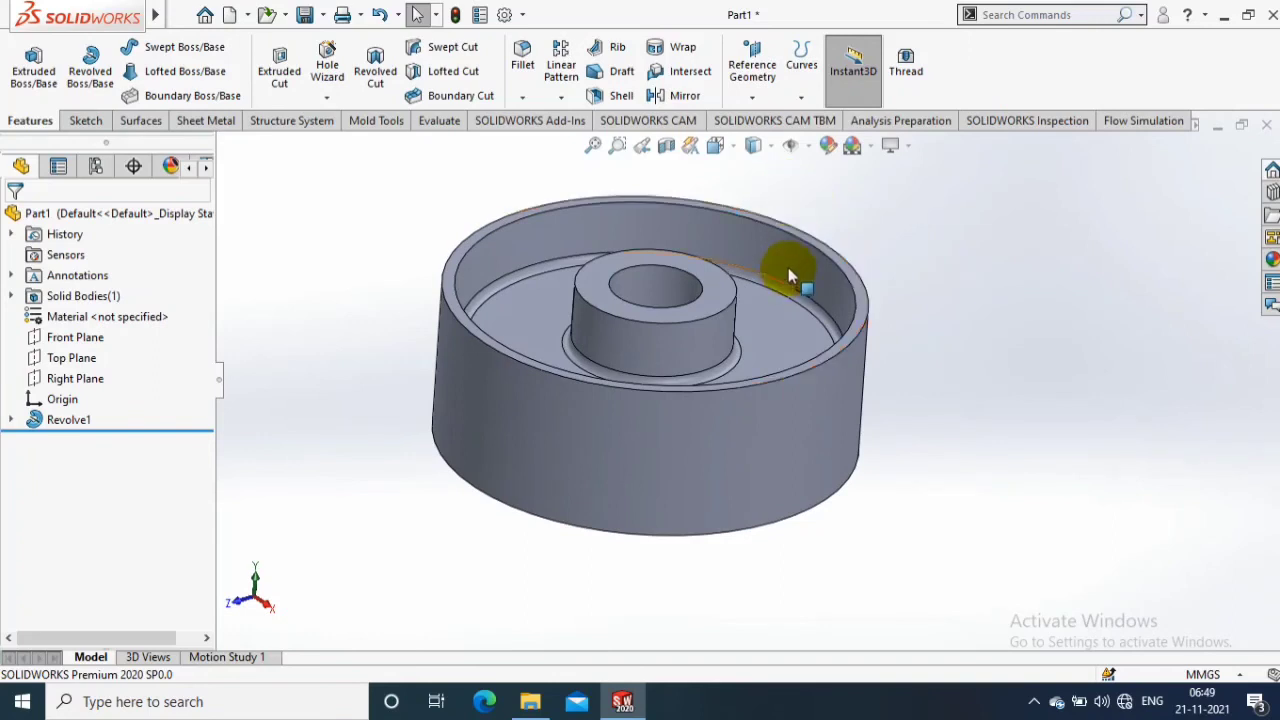
# - Apply a yellow appearance to the whole Part1 body, then switch to a brighter scene from Apply Scene
pyautogui.rightClick(790, 260)
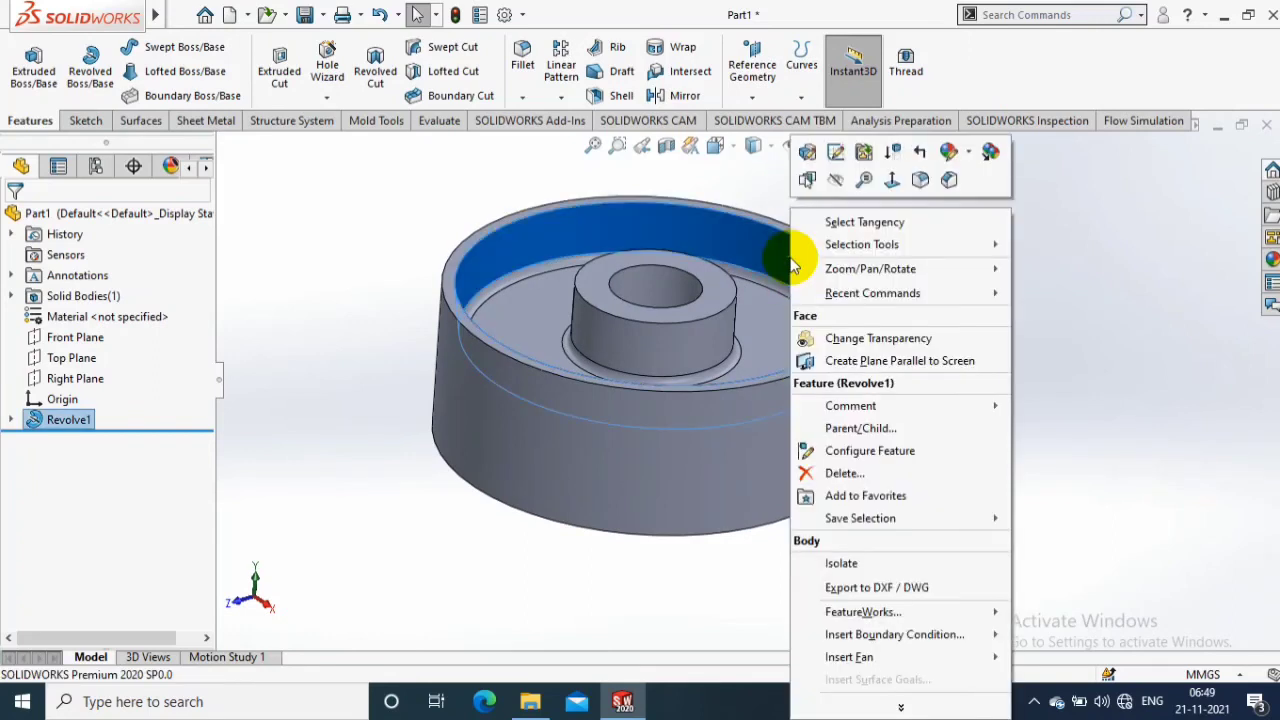
pyautogui.click(950, 151)
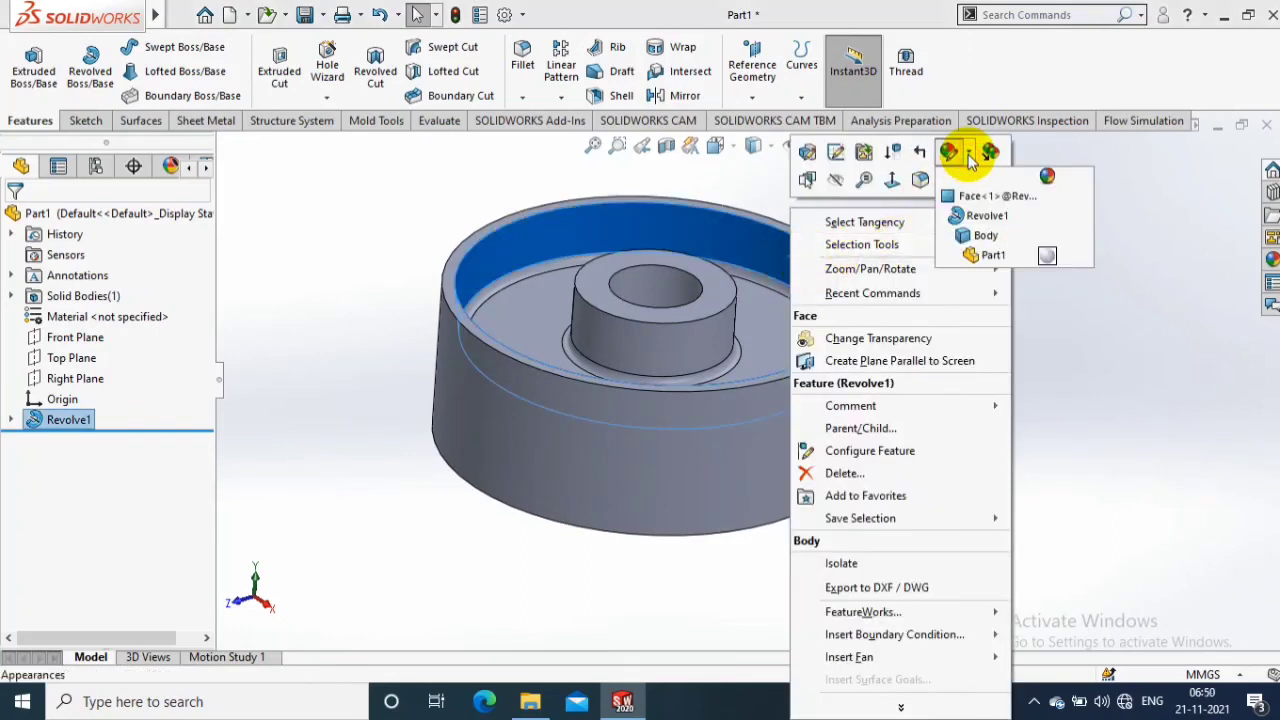
pyautogui.click(974, 253)
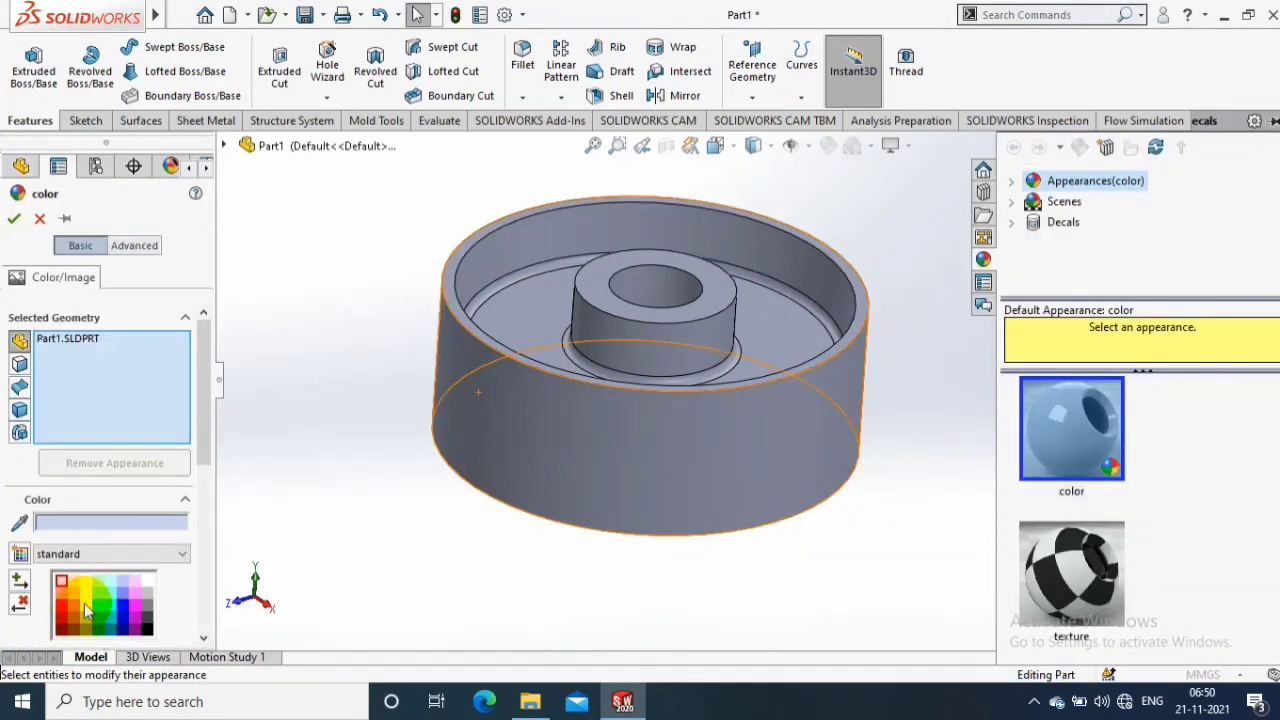
pyautogui.click(15, 222)
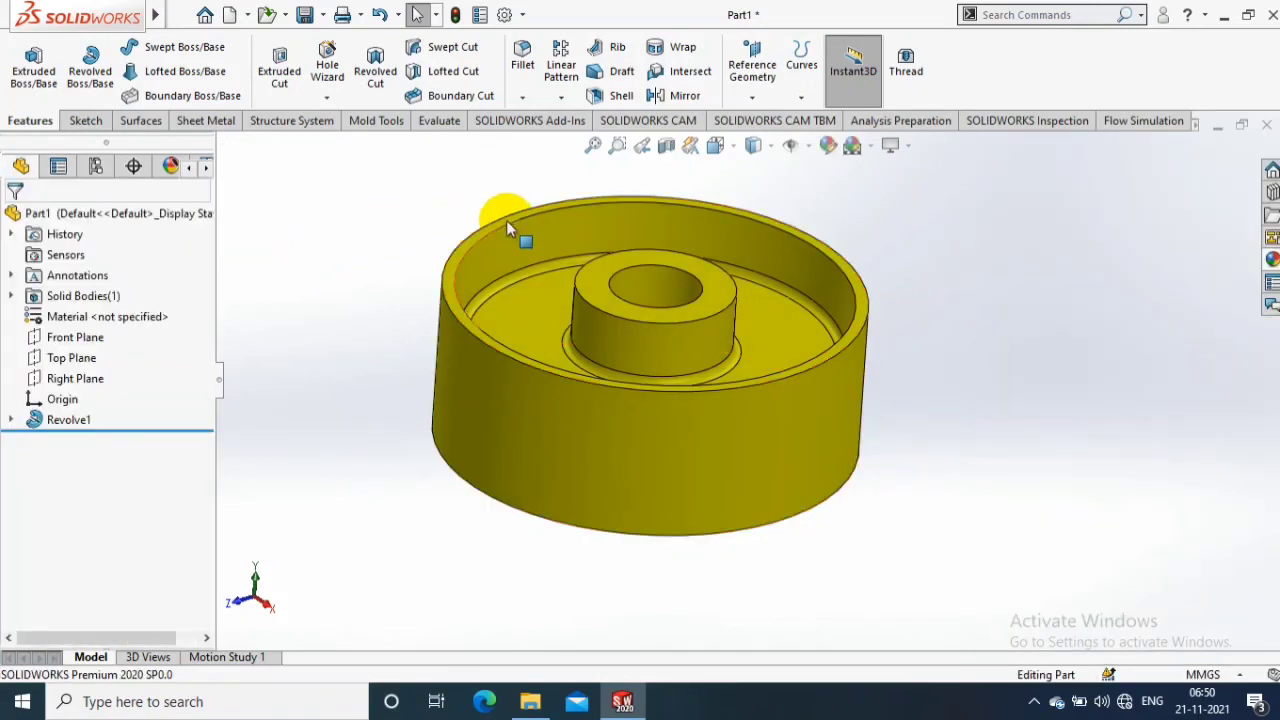
pyautogui.click(860, 147)
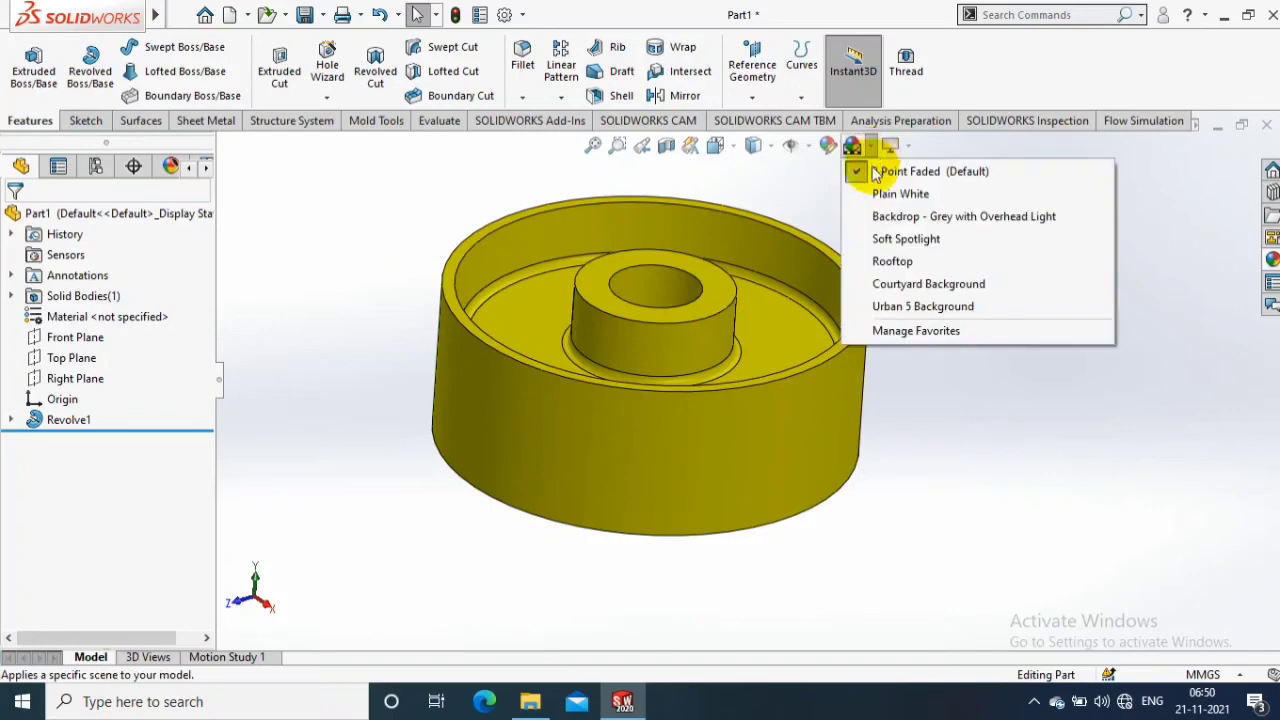
pyautogui.click(870, 189)
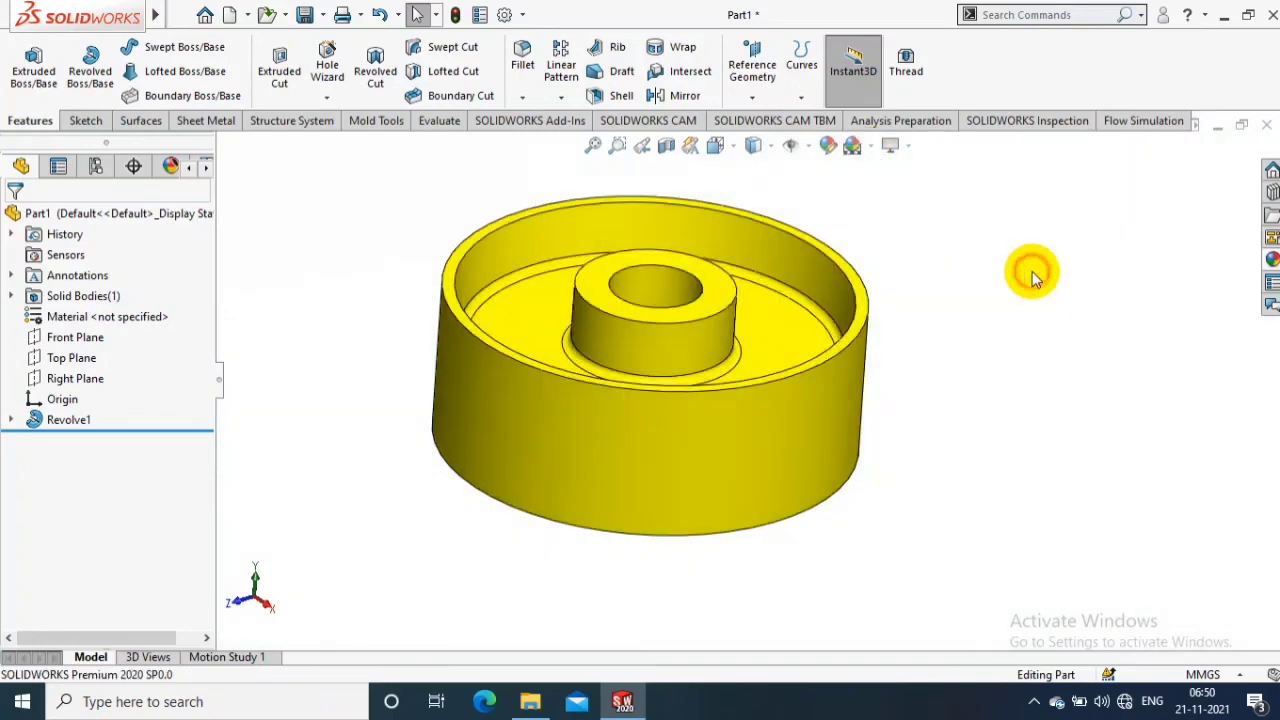